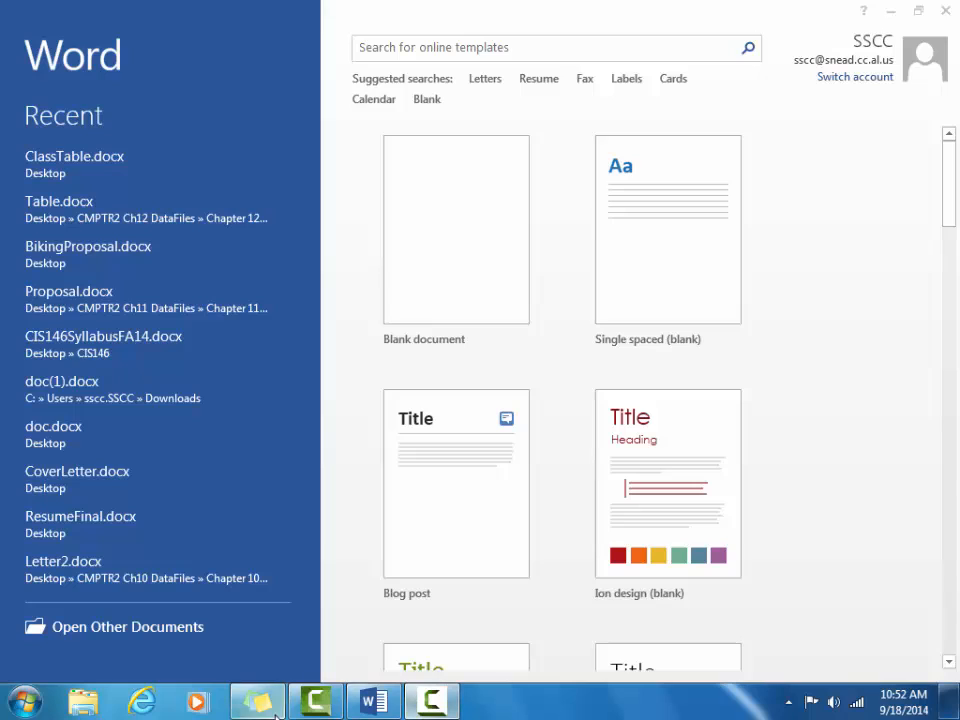
Step: Open Flyer.docx from Desktop\CMPTR2 Ch12 DataFiles\Chapter 12\Chapter
{"action": "left_click", "coordinate": [157, 630]}
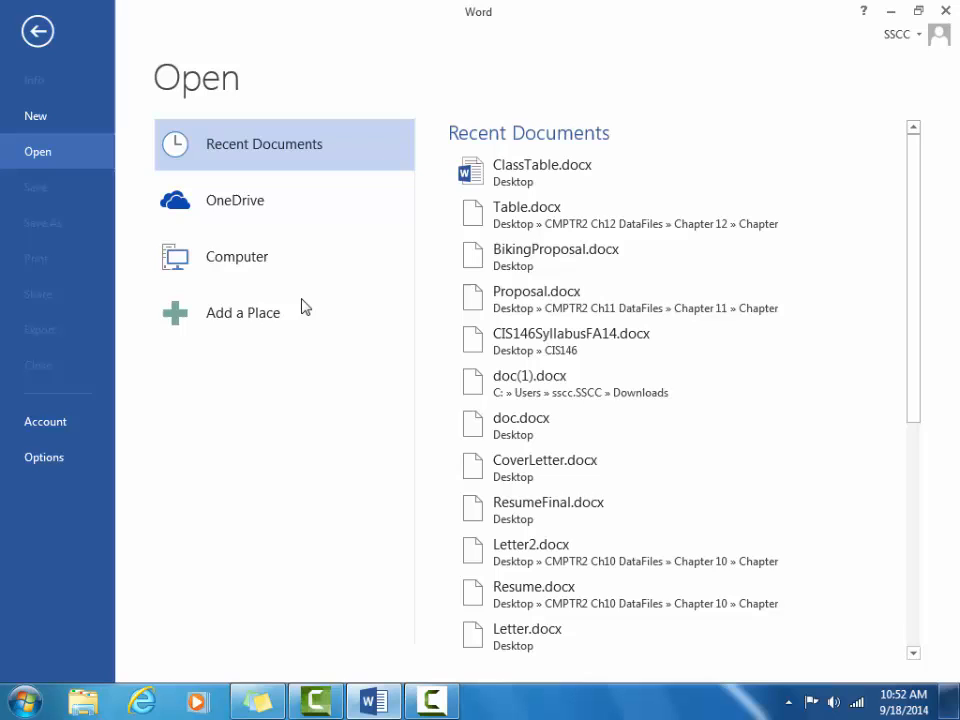
{"action": "left_click", "coordinate": [259, 262]}
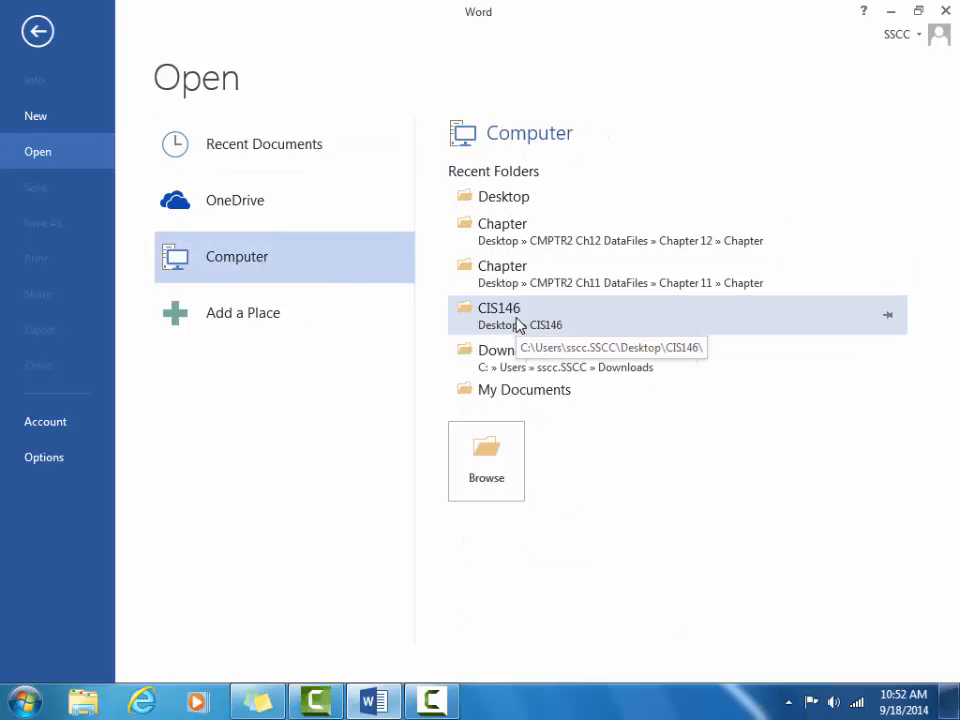
{"action": "left_click", "coordinate": [490, 463]}
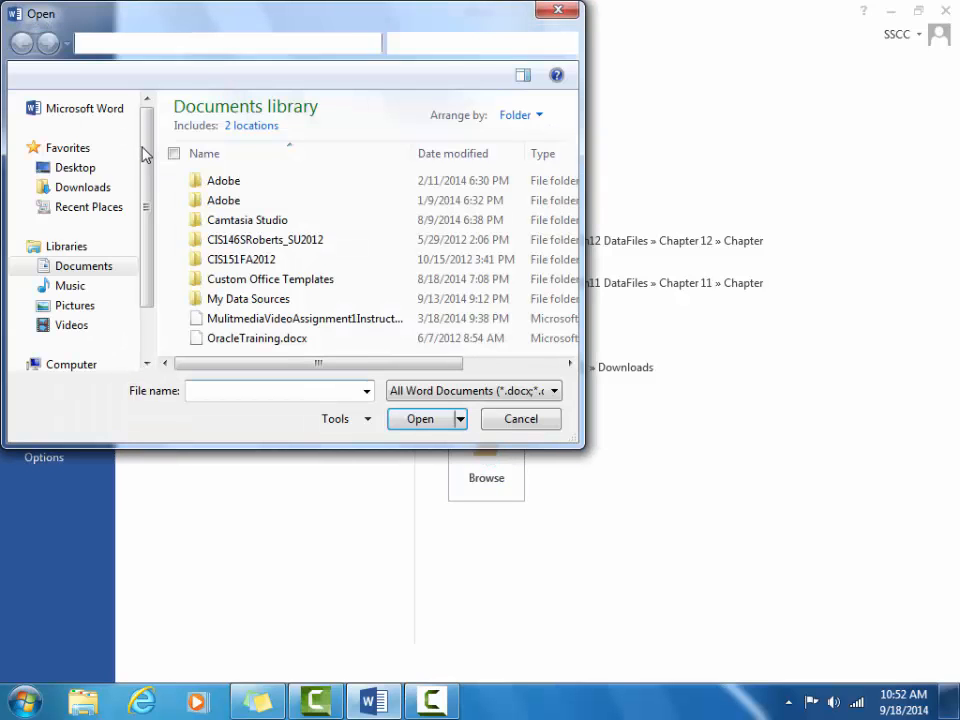
{"action": "left_click", "coordinate": [95, 175]}
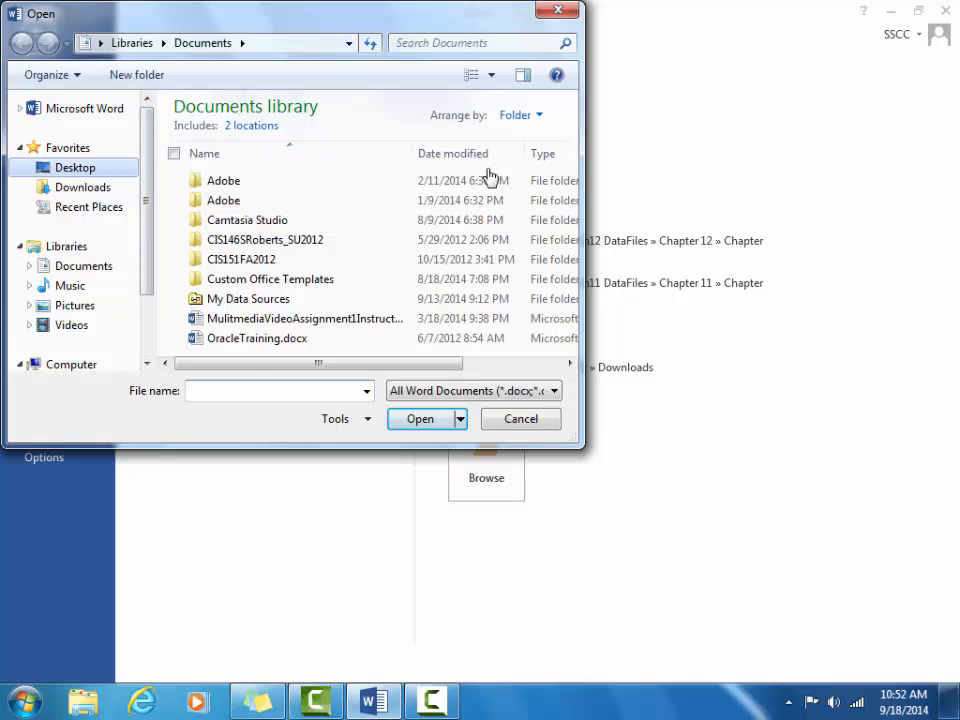
{"action": "left_click_drag", "start_coordinate": [576, 161], "coordinate": [572, 222]}
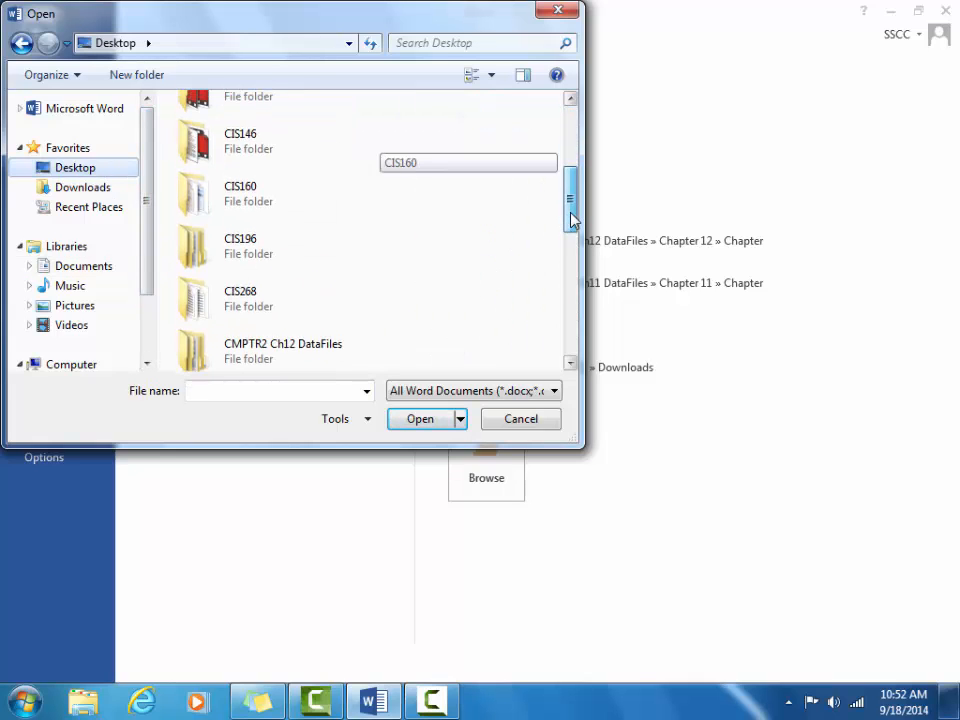
{"action": "left_click", "coordinate": [270, 364]}
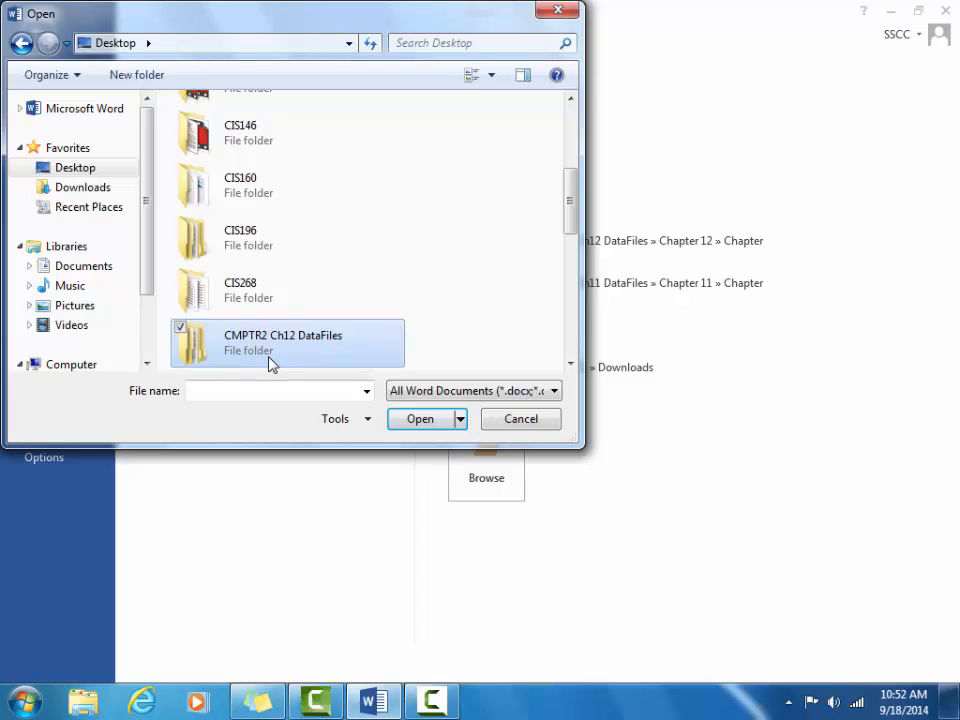
{"action": "double_click", "coordinate": [270, 364]}
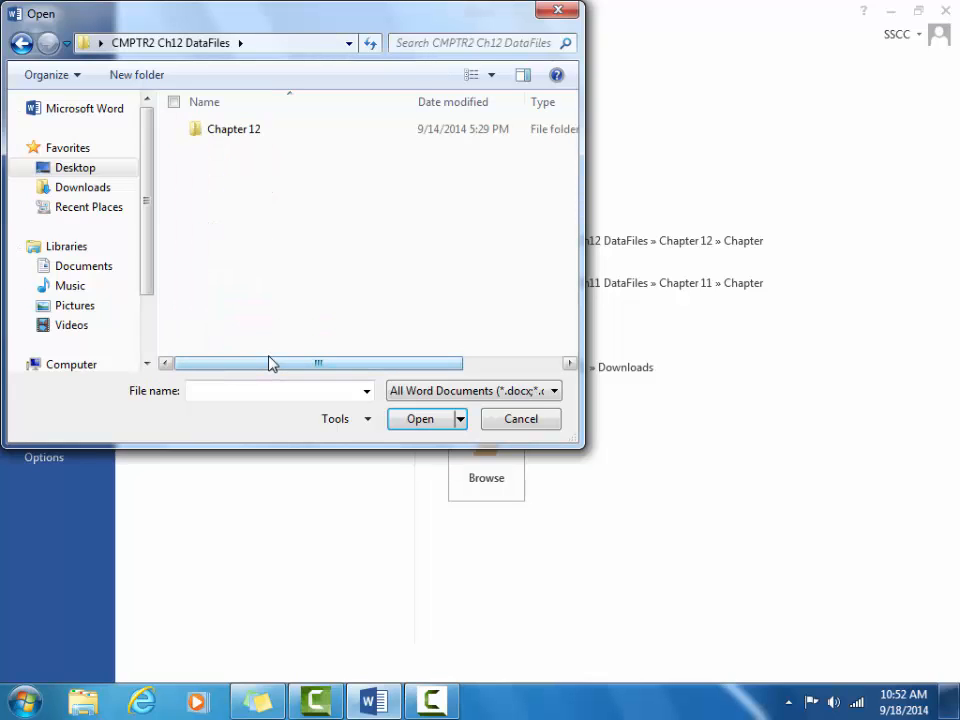
{"action": "double_click", "coordinate": [266, 134]}
{"action": "left_click", "coordinate": [267, 136]}
{"action": "double_click", "coordinate": [265, 137]}
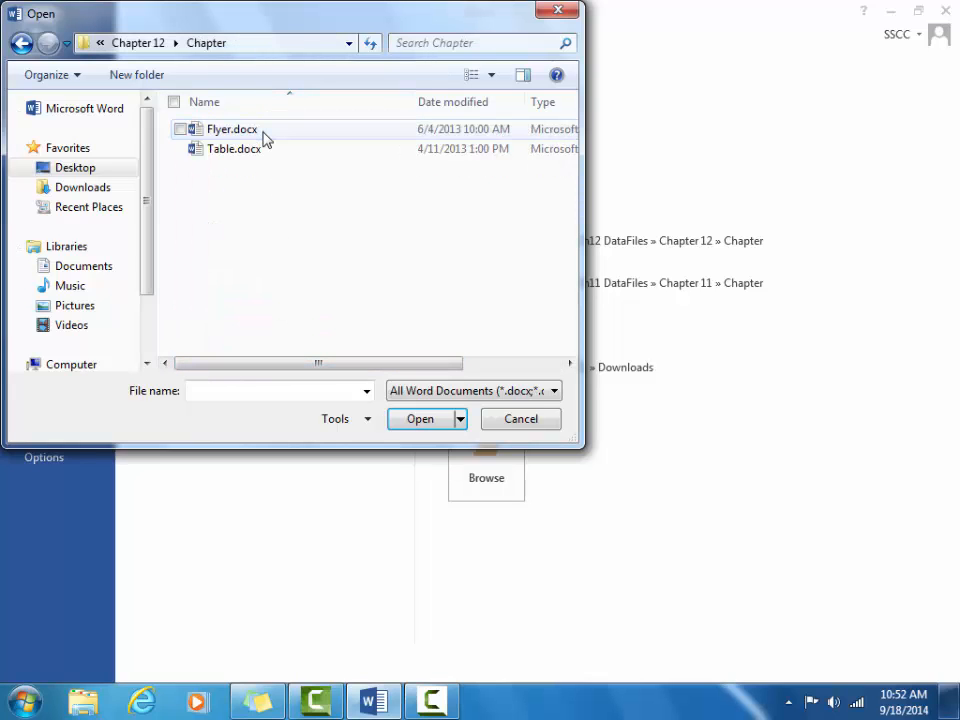
{"action": "left_click", "coordinate": [265, 138]}
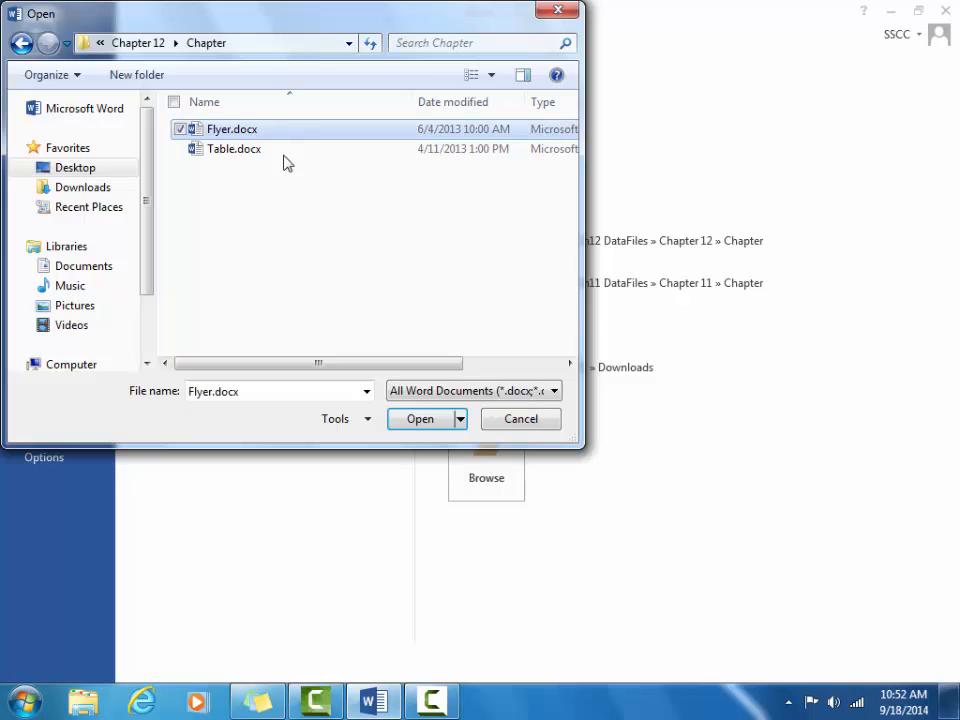
{"action": "left_click", "coordinate": [431, 420]}
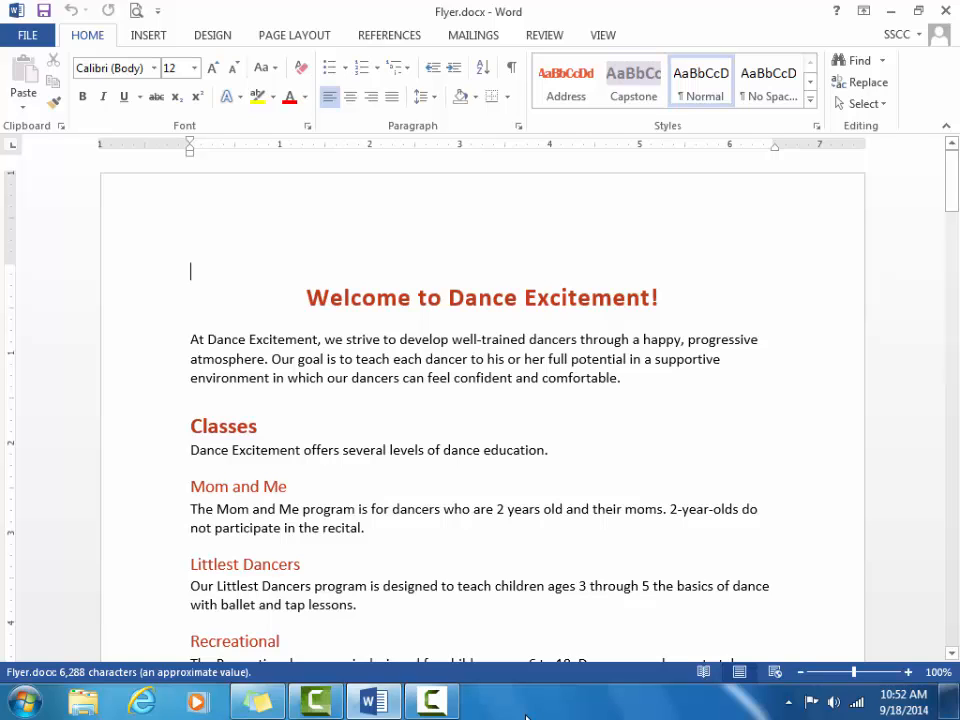
Step: Save the flyer to the Desktop under the new name DanceFlyer.docx
{"action": "left_click", "coordinate": [28, 38]}
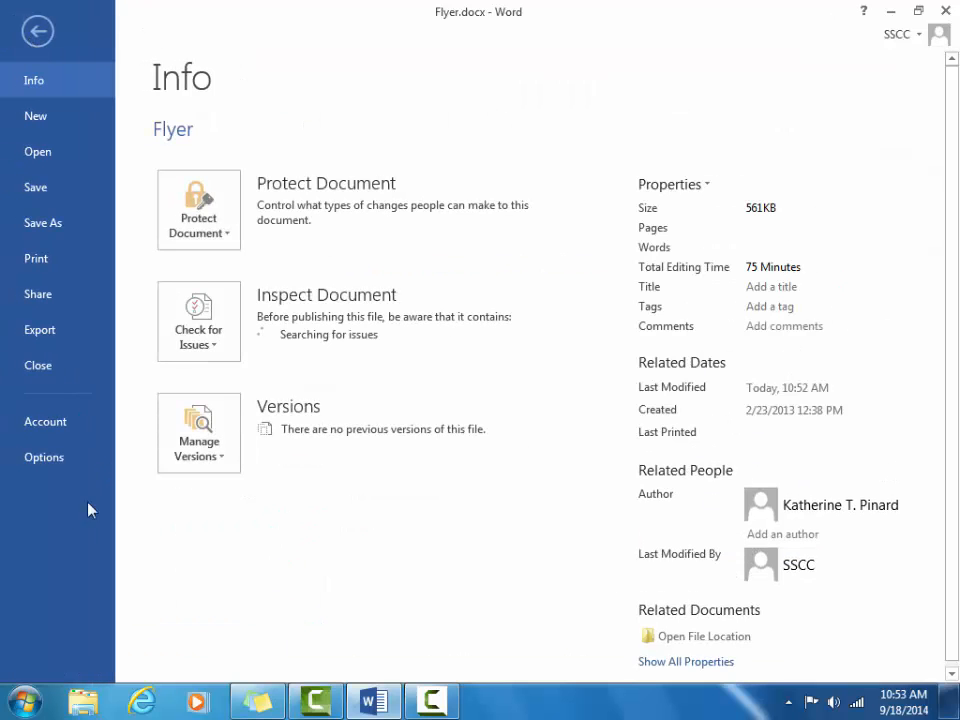
{"action": "left_click", "coordinate": [45, 225]}
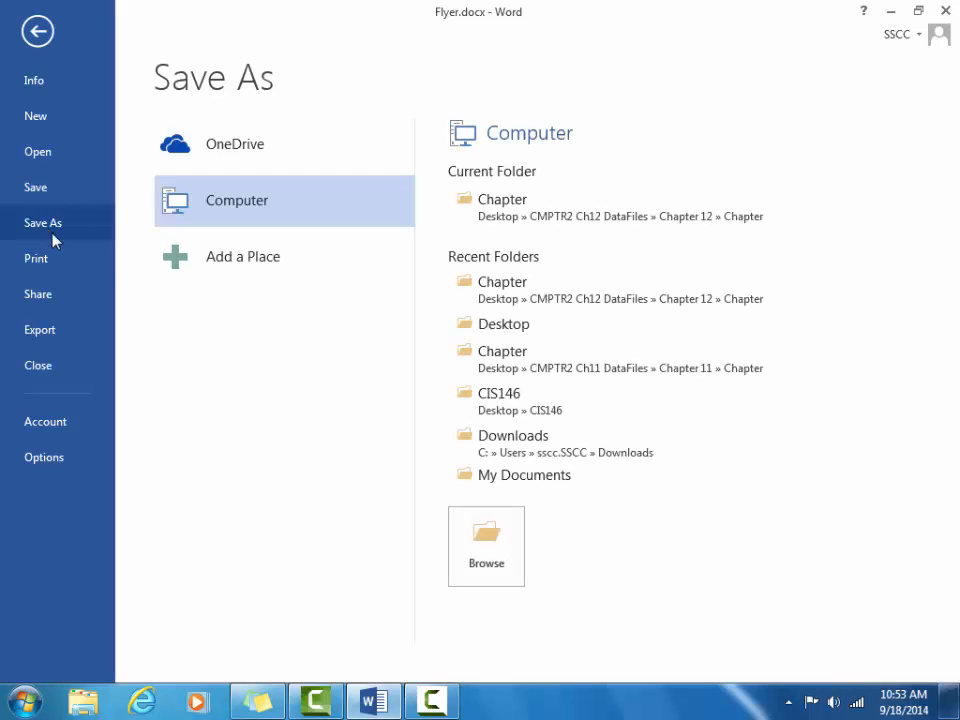
{"action": "left_click", "coordinate": [486, 551]}
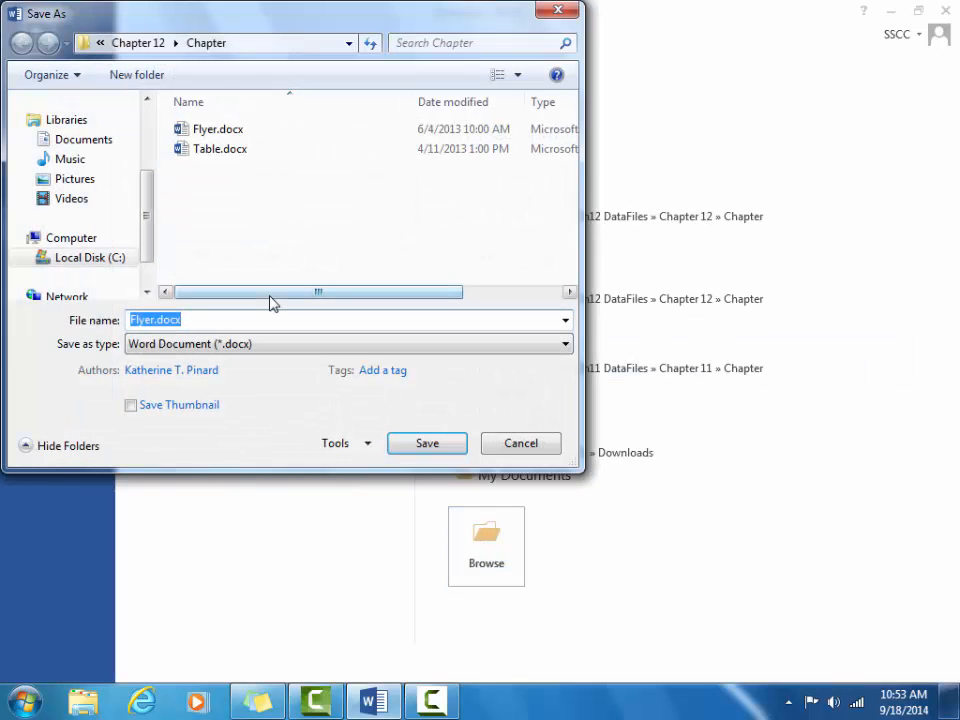
{"action": "scroll", "coordinate": [148, 186], "scroll_direction": "up", "scroll_amount": 2}
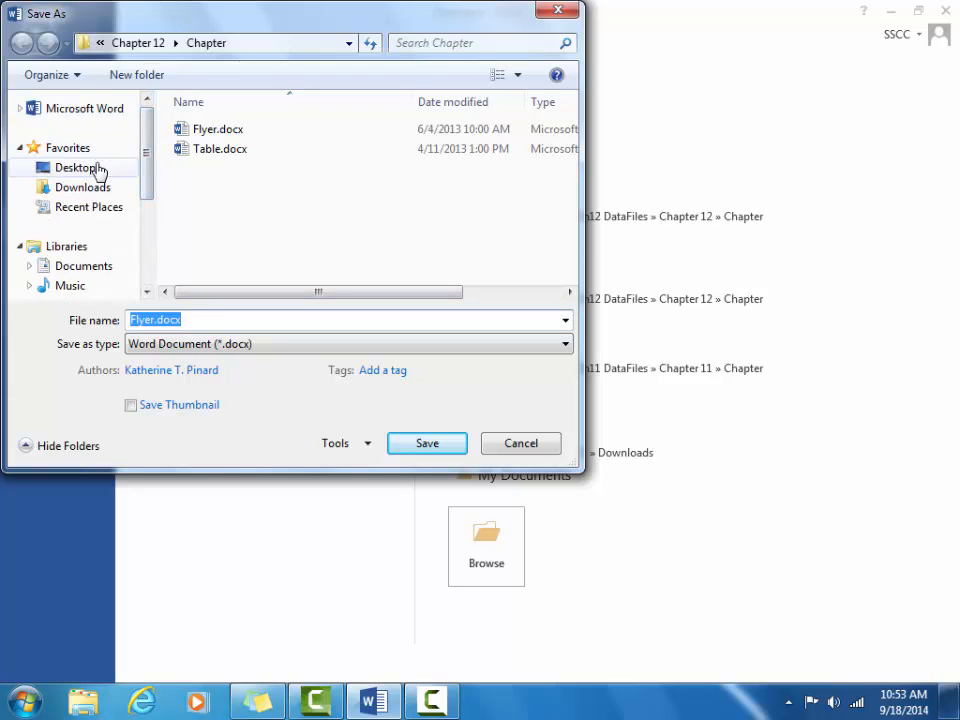
{"action": "left_click", "coordinate": [72, 168]}
{"action": "left_click", "coordinate": [204, 321]}
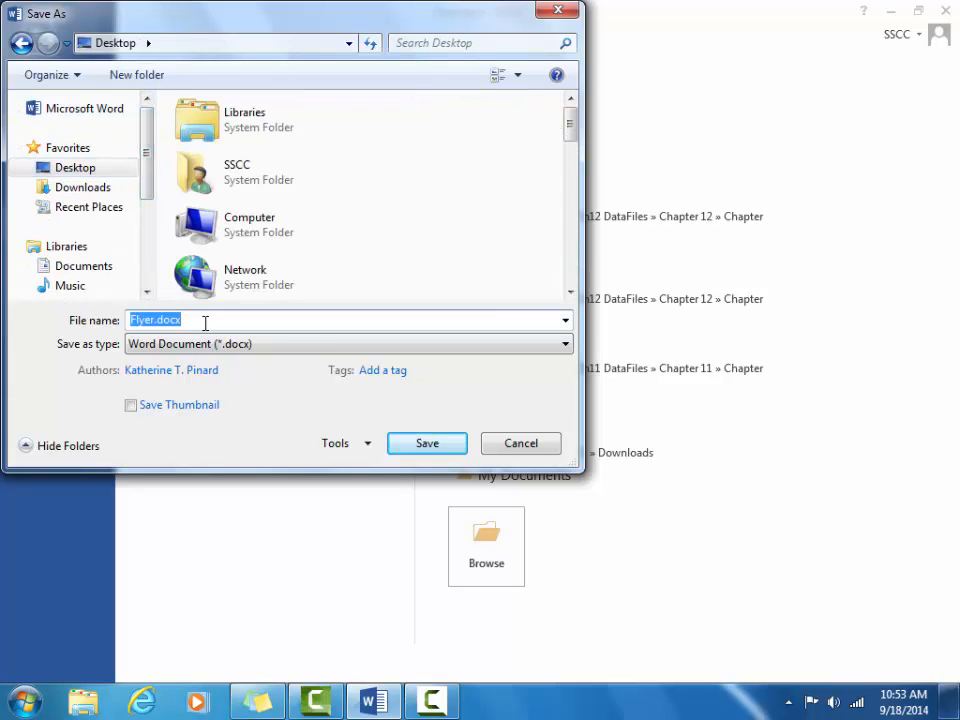
{"action": "type", "text": "DanceFlyer"}
{"action": "key", "text": "BackSpace"}
{"action": "key", "text": "BackSpace"}
{"action": "key", "text": "BackSpace"}
{"action": "key", "text": "BackSpace"}
{"action": "key", "text": "BackSpace"}
{"action": "type", "text": "Flyer"}
{"action": "left_click", "coordinate": [427, 443]}
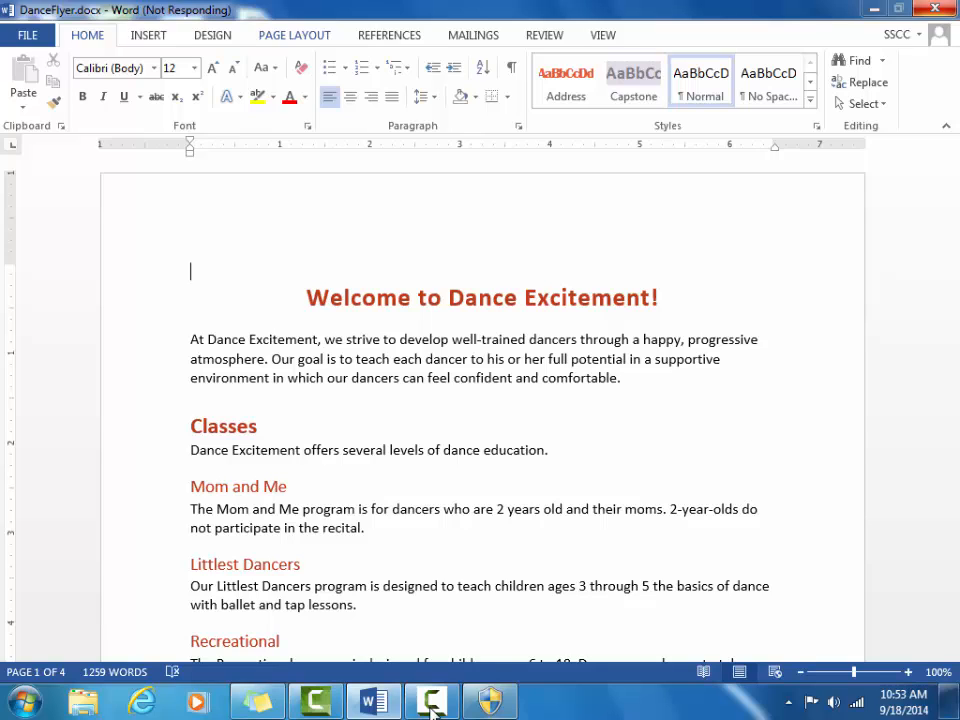
Step: Zoom out and switch the flyer's pages to Landscape orientation
{"action": "left_click", "coordinate": [433, 705]}
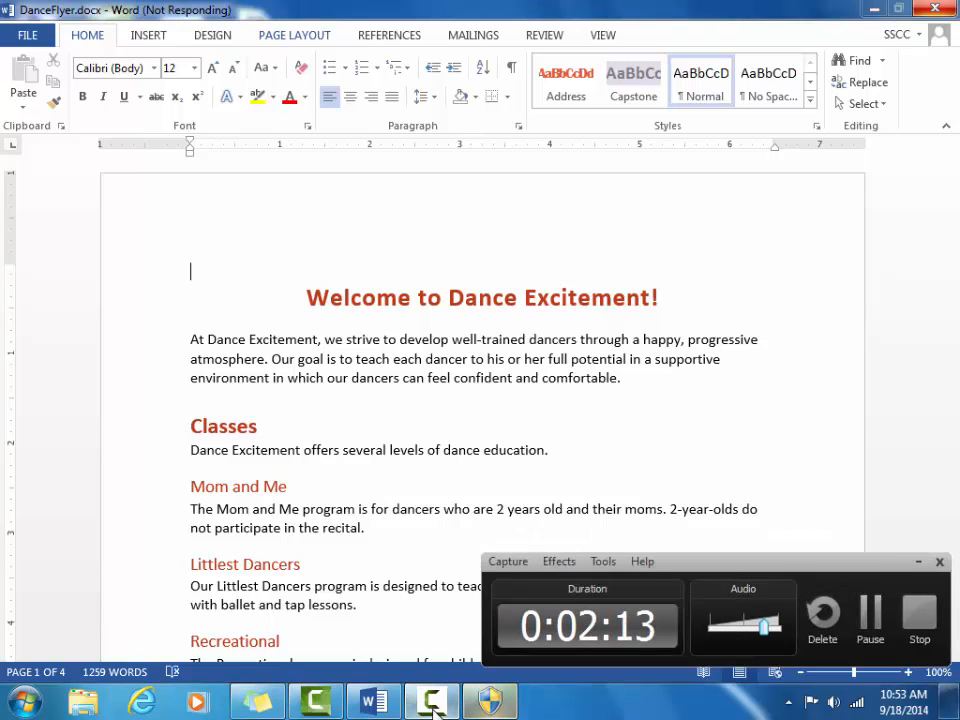
{"action": "left_click", "coordinate": [868, 628]}
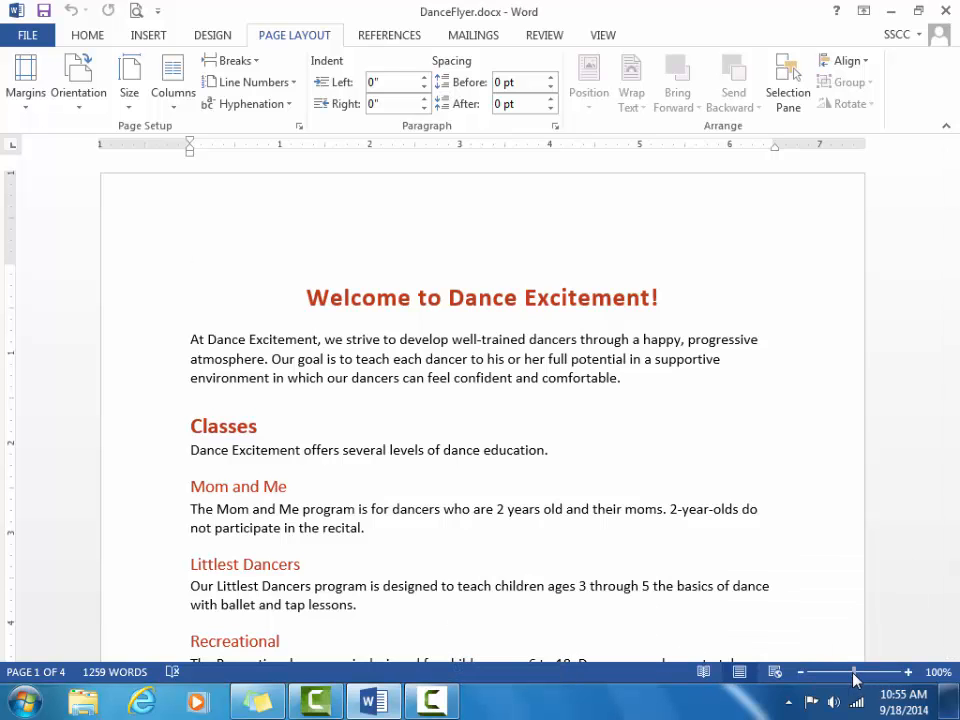
{"action": "left_click_drag", "start_coordinate": [851, 673], "coordinate": [828, 676]}
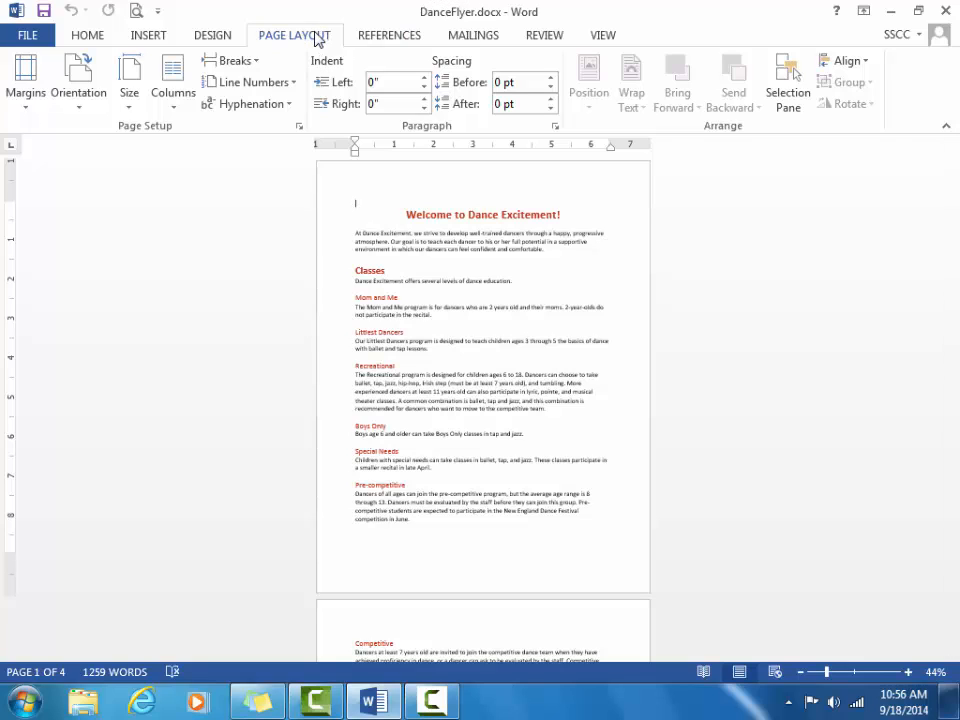
{"action": "left_click", "coordinate": [80, 114]}
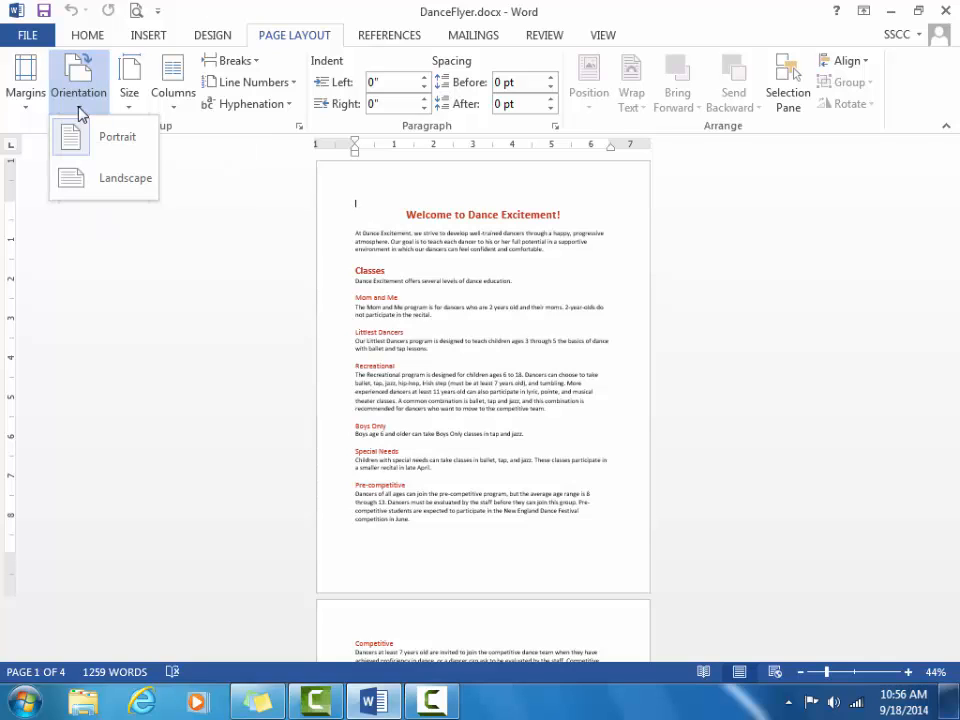
{"action": "left_click", "coordinate": [111, 186]}
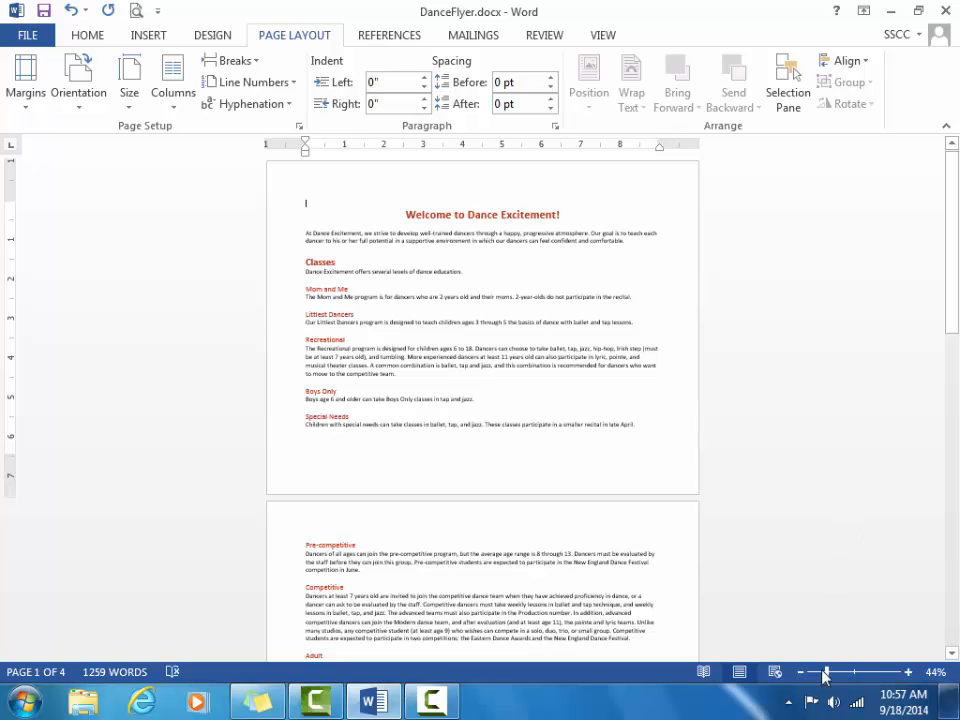
Step: Zoom back to 100% and scroll down to the Dance Excitement address banner on page 3
{"action": "left_click_drag", "start_coordinate": [827, 680], "coordinate": [855, 683]}
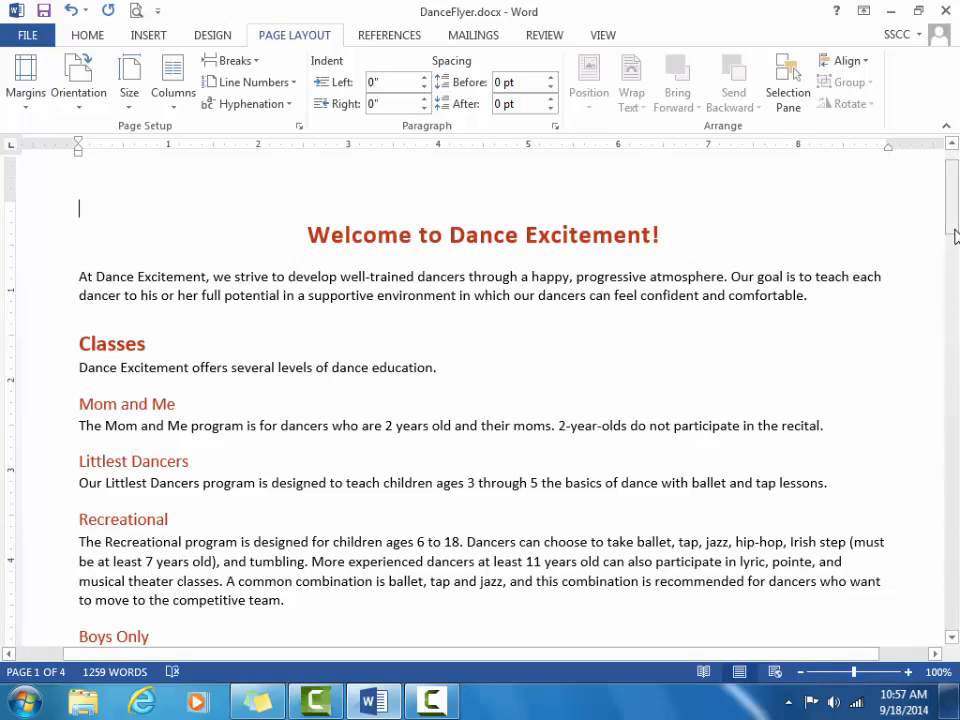
{"action": "left_click_drag", "start_coordinate": [950, 210], "coordinate": [950, 519]}
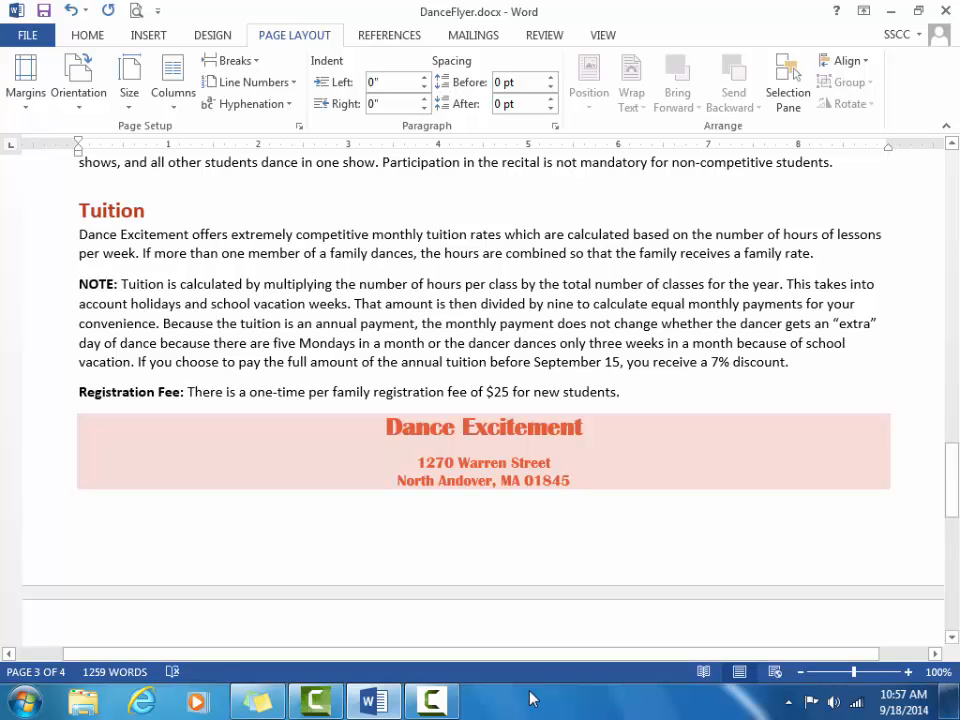
Step: Insert a Next Page section break before the Dance Excitement banner, then scroll to Faculty
{"action": "left_click", "coordinate": [385, 428]}
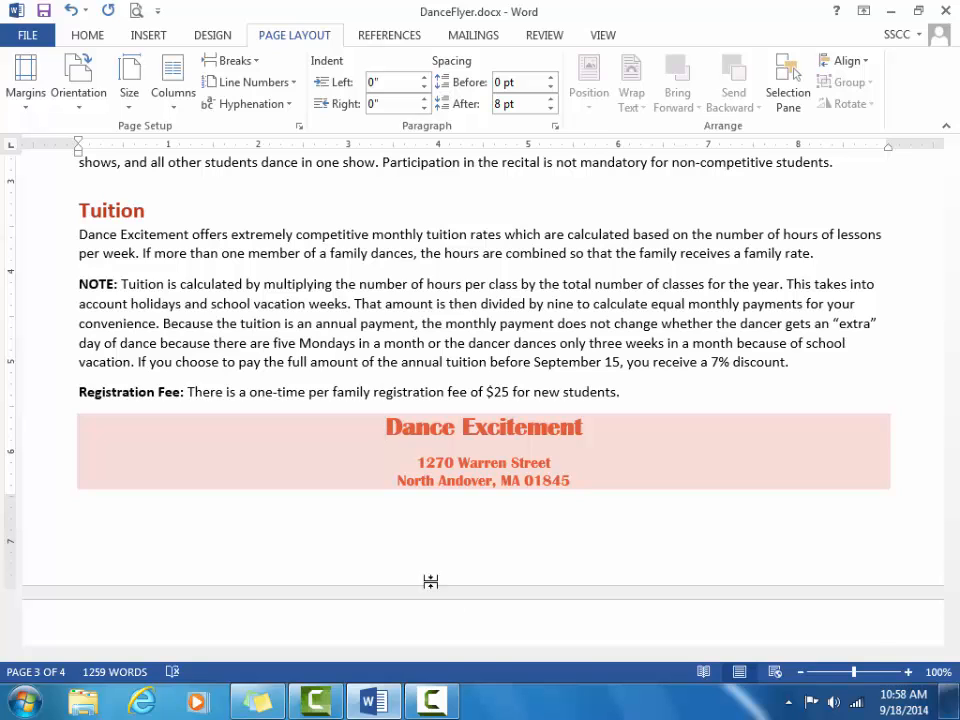
{"action": "left_click", "coordinate": [235, 65]}
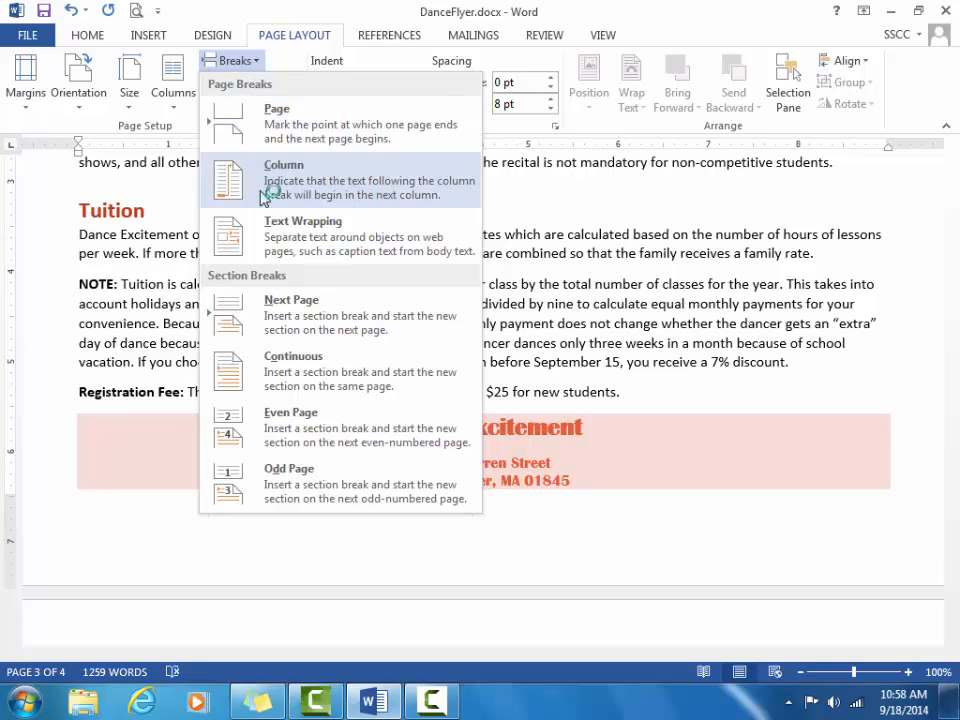
{"action": "left_click", "coordinate": [288, 322]}
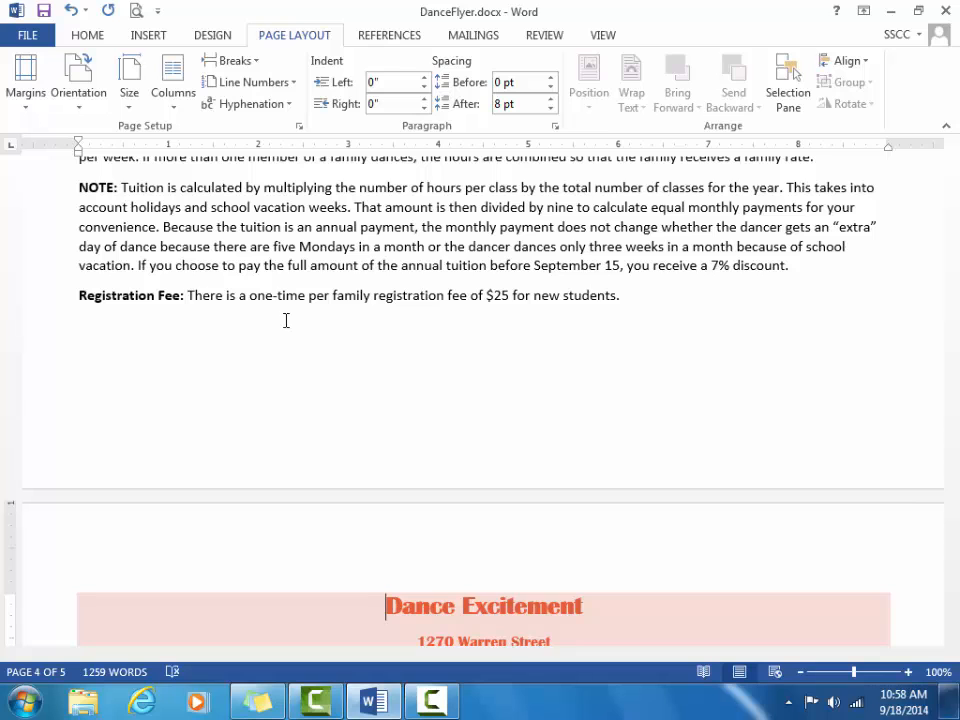
{"action": "left_click_drag", "start_coordinate": [951, 425], "coordinate": [955, 492]}
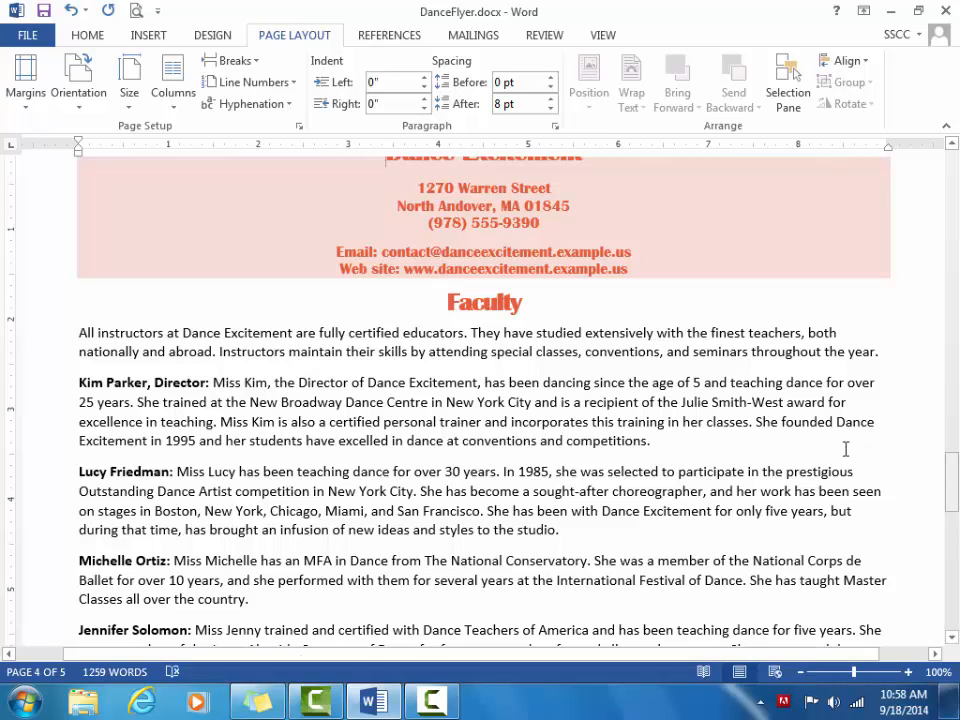
Step: Insert a Next Page section break just before the Faculty heading
{"action": "left_click", "coordinate": [597, 327]}
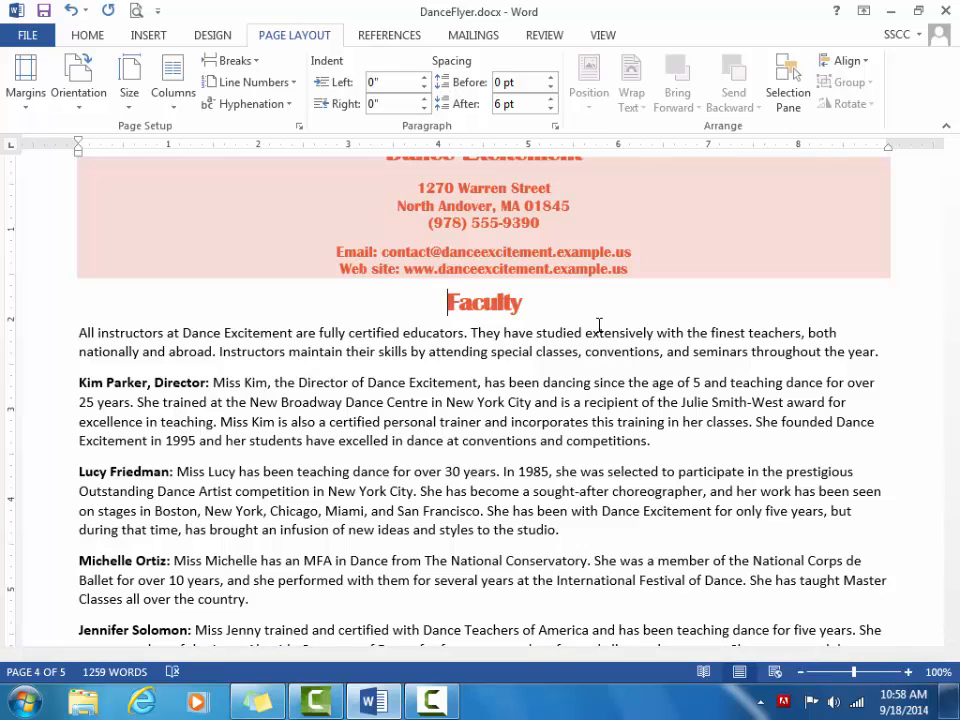
{"action": "left_click", "coordinate": [222, 60]}
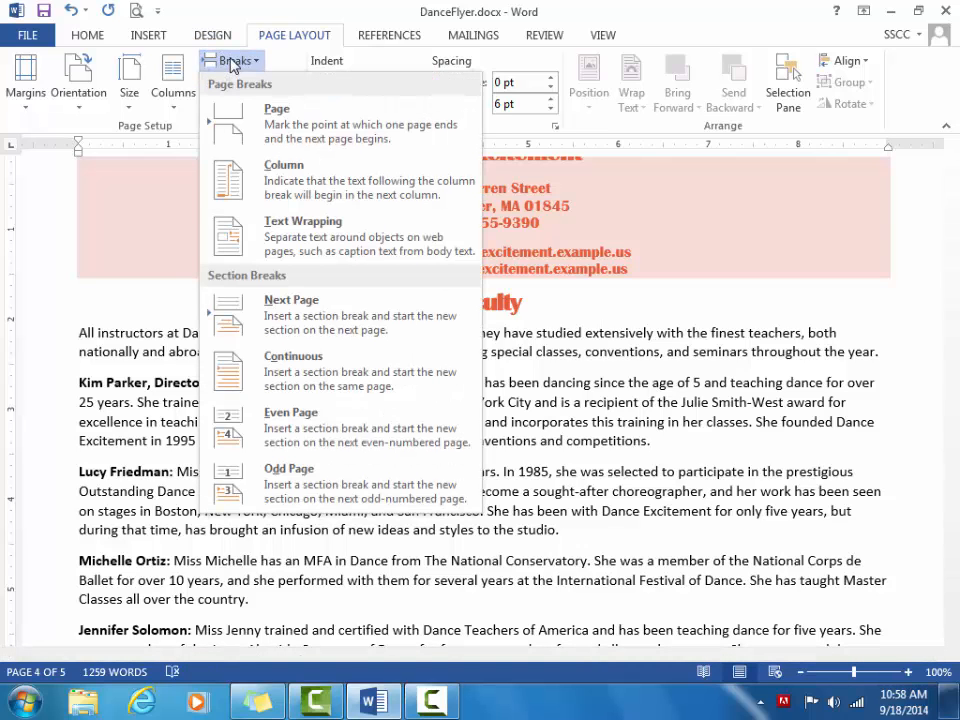
{"action": "left_click", "coordinate": [292, 312]}
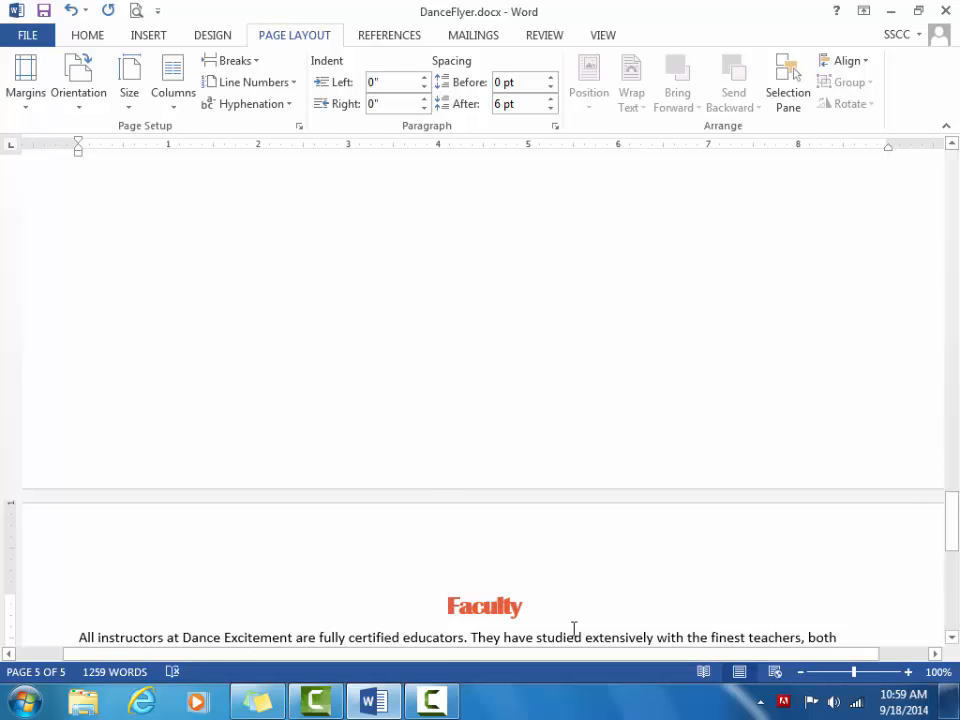
Step: Zoom out to about 60% and scroll to show page 4's banner and Faculty page 5
{"action": "left_click_drag", "start_coordinate": [853, 681], "coordinate": [838, 688]}
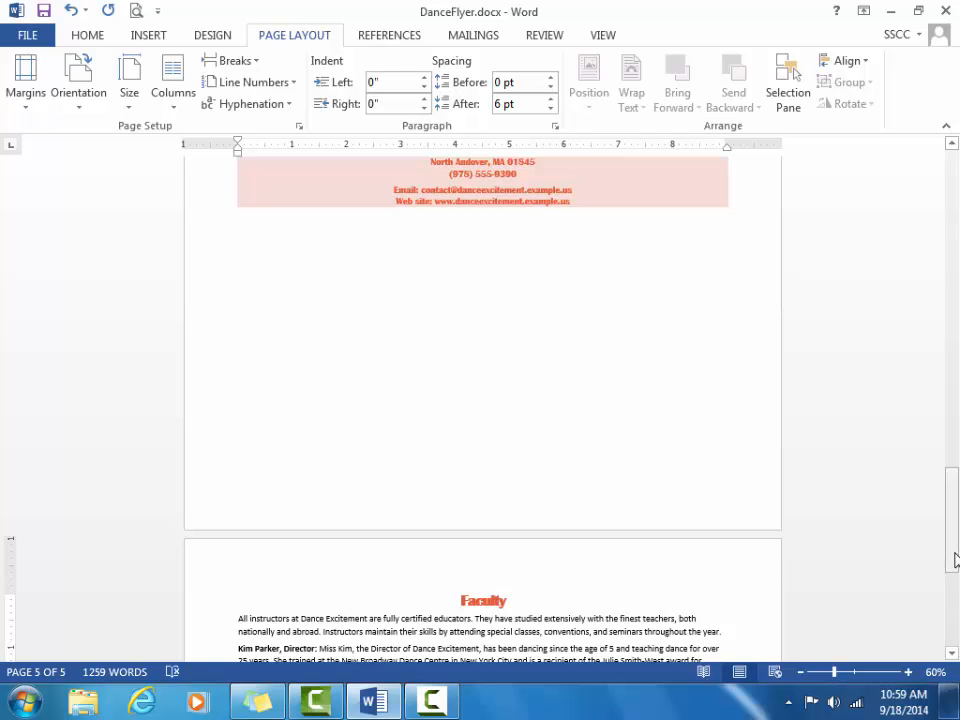
{"action": "left_click_drag", "start_coordinate": [951, 561], "coordinate": [953, 547]}
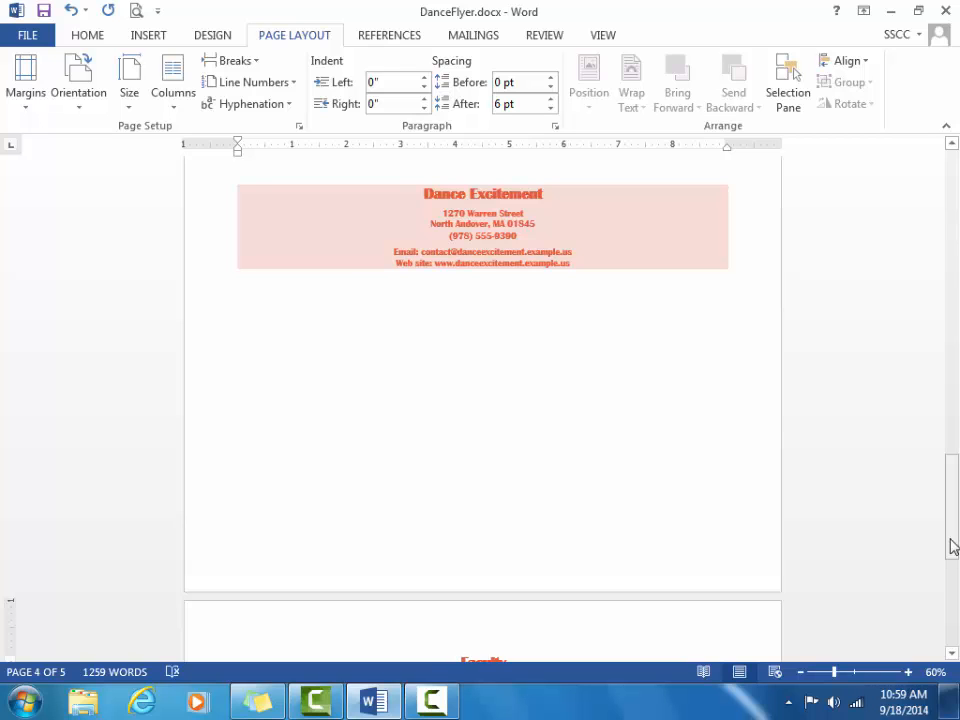
{"action": "left_click_drag", "start_coordinate": [953, 547], "coordinate": [953, 558]}
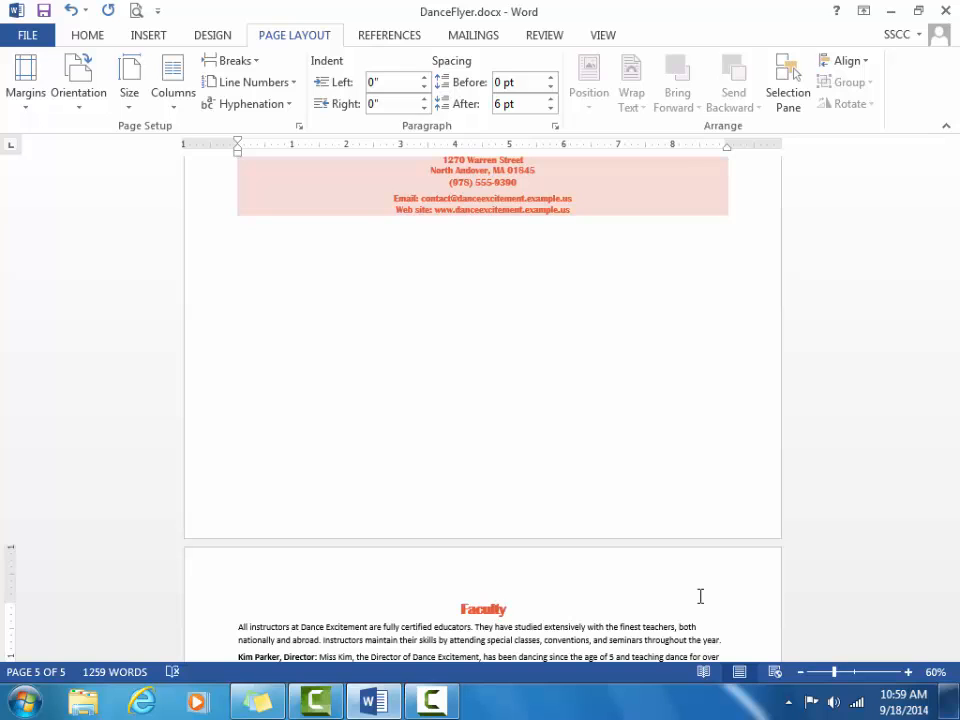
Step: Set the Faculty section's page to Portrait and zoom back to 100%
{"action": "left_click", "coordinate": [97, 108]}
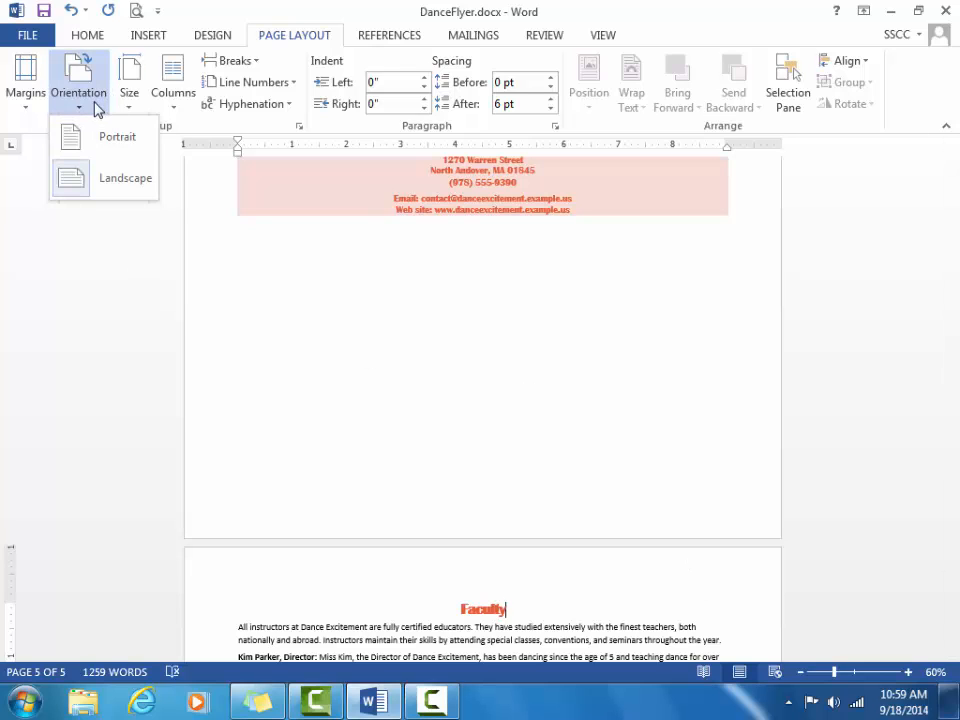
{"action": "left_click", "coordinate": [108, 137]}
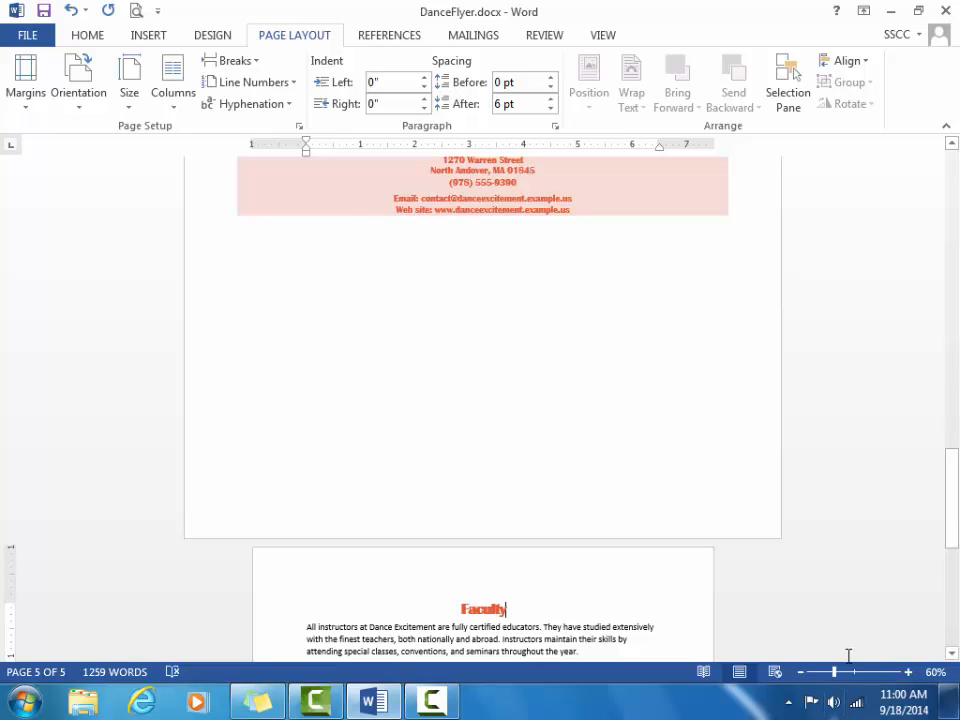
{"action": "left_click_drag", "start_coordinate": [836, 675], "coordinate": [853, 675]}
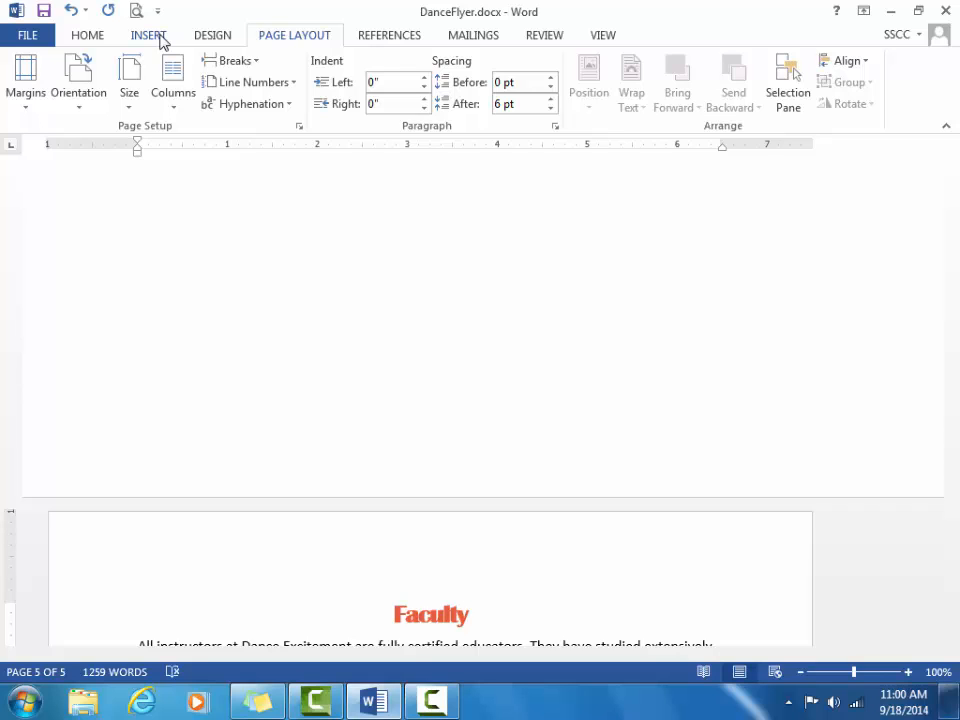
Step: Open the Faculty page's Section 3 footer for editing from the Footer menu
{"action": "left_click", "coordinate": [160, 38]}
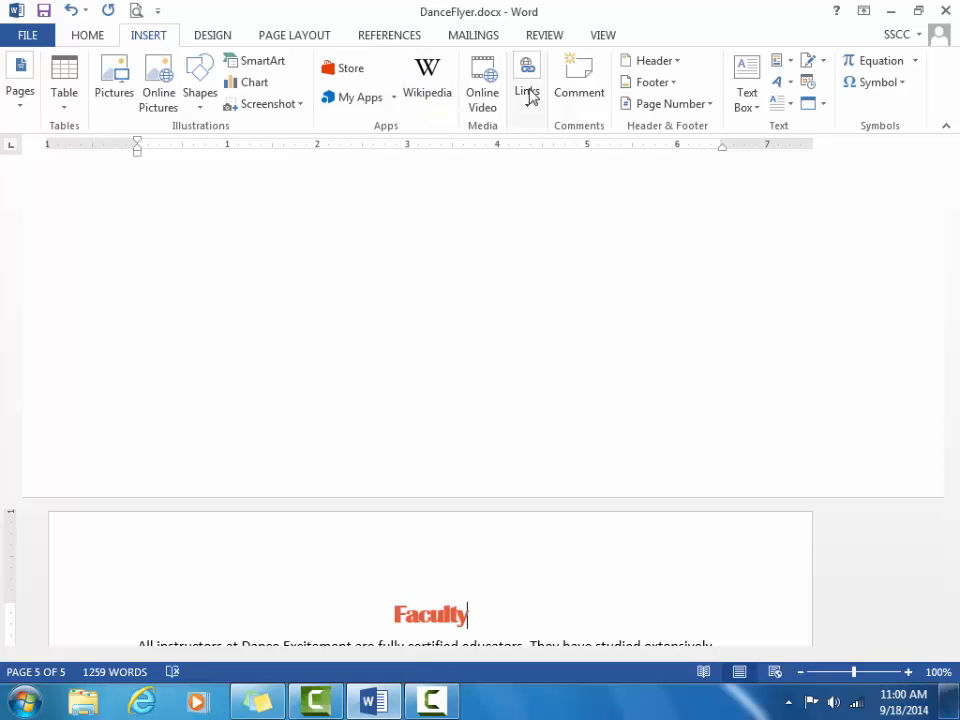
{"action": "left_click", "coordinate": [652, 82]}
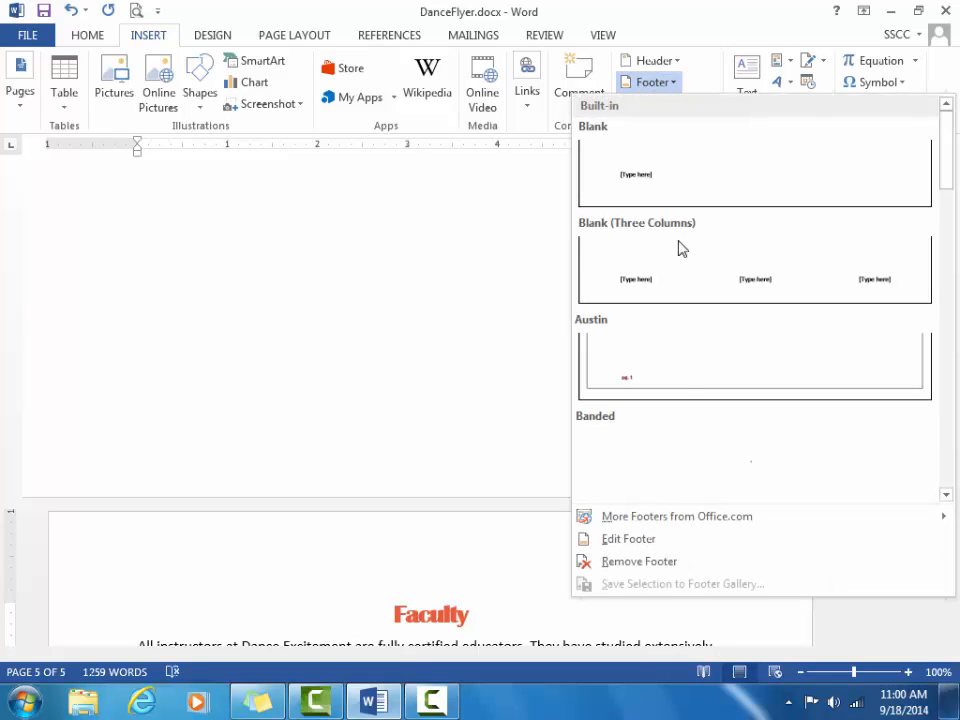
{"action": "left_click", "coordinate": [617, 549]}
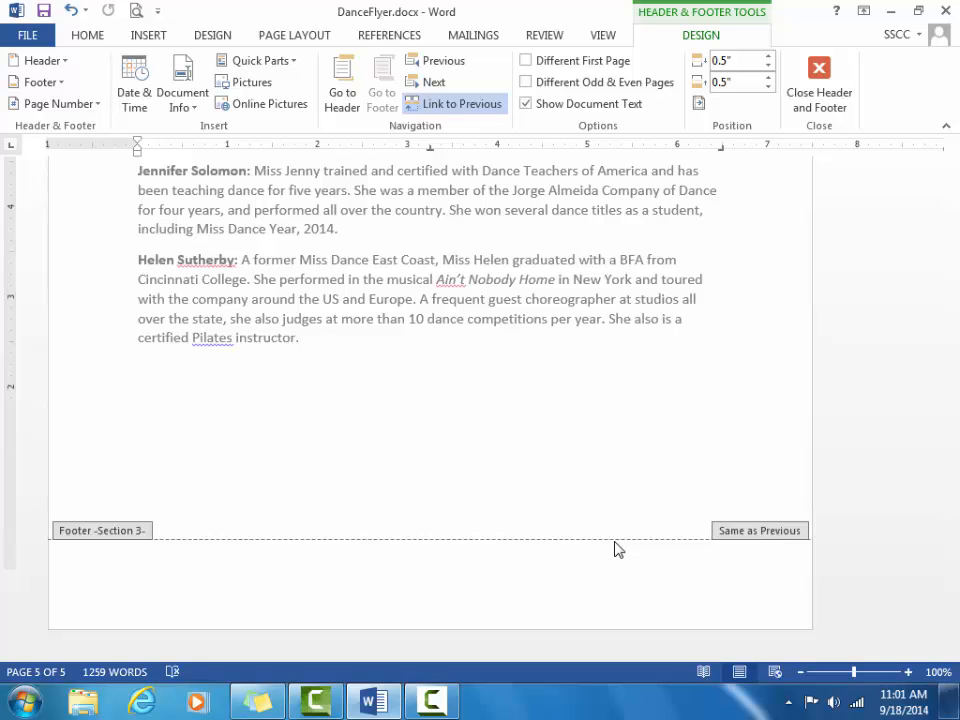
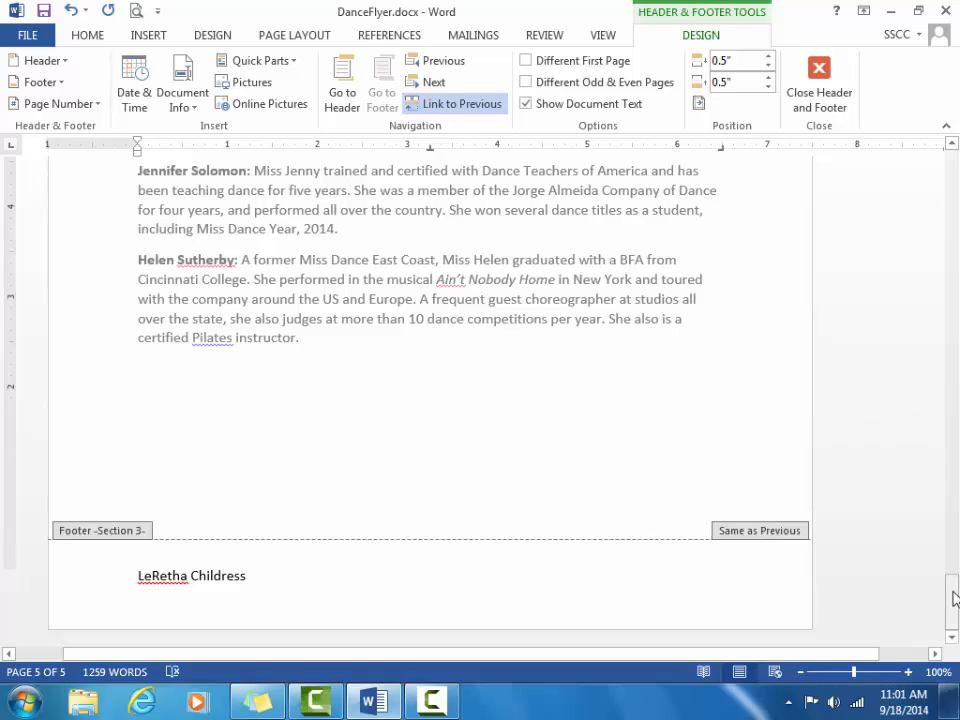
Step: Type the author's name into the footer and scroll up to check it on page 4
{"action": "left_click_drag", "start_coordinate": [951, 598], "coordinate": [957, 487]}
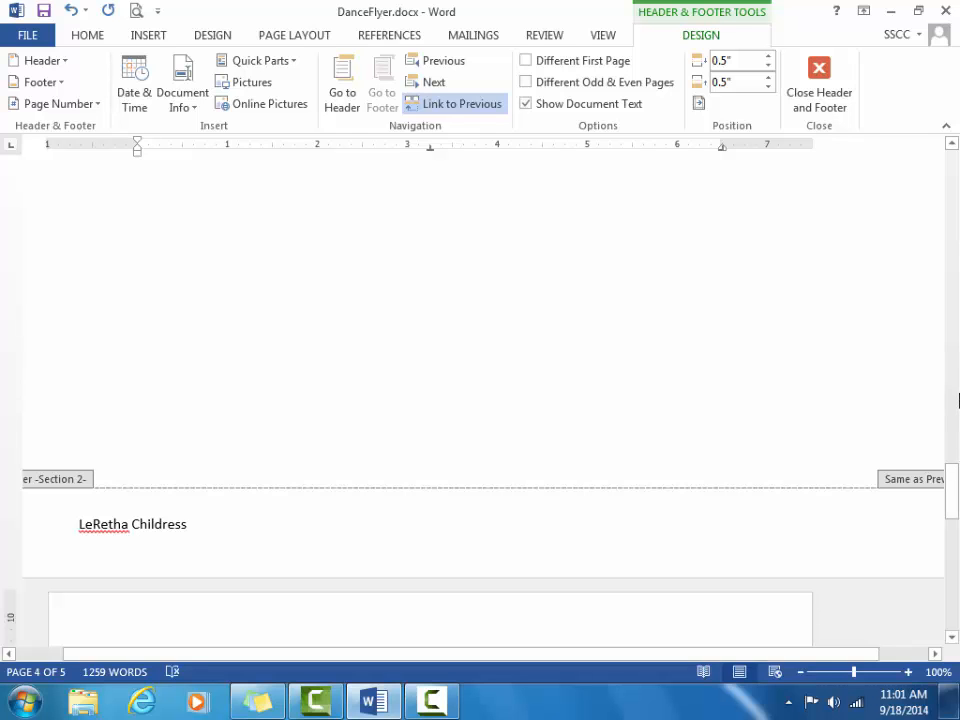
Step: Turn off Link to Previous for the page 5 Section 3 footer
{"action": "left_click_drag", "start_coordinate": [955, 495], "coordinate": [955, 424]}
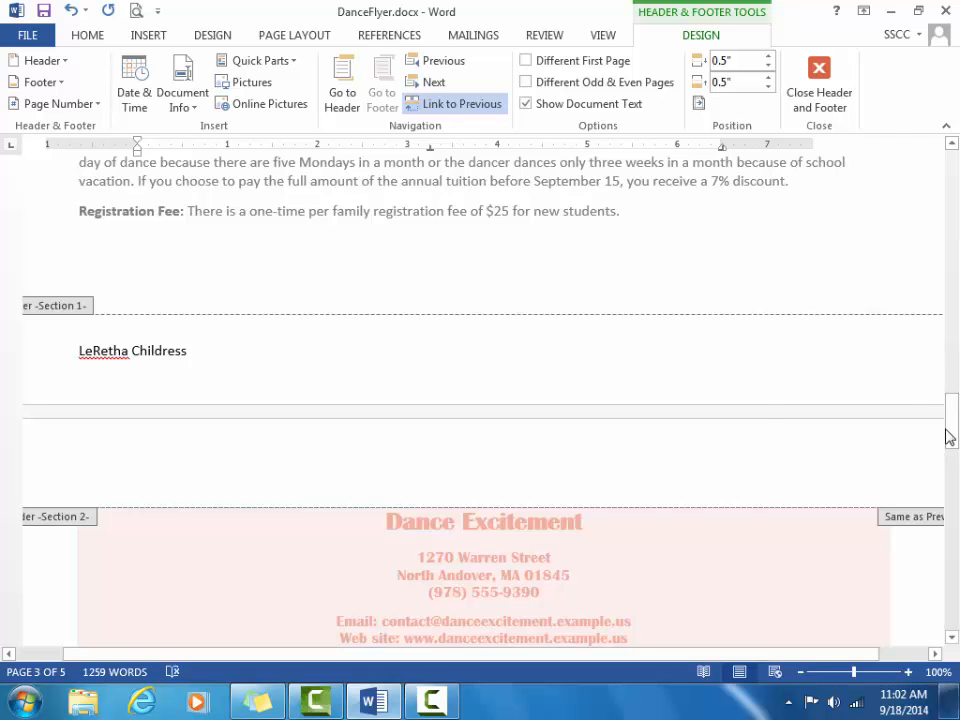
{"action": "left_click_drag", "start_coordinate": [950, 437], "coordinate": [955, 606]}
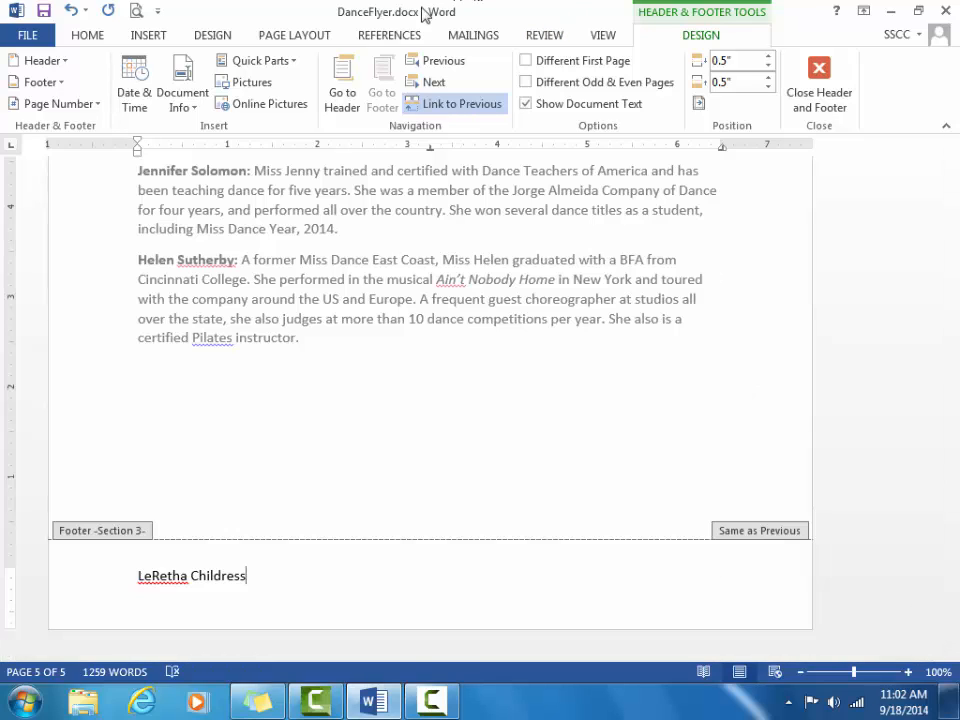
{"action": "left_click", "coordinate": [446, 106]}
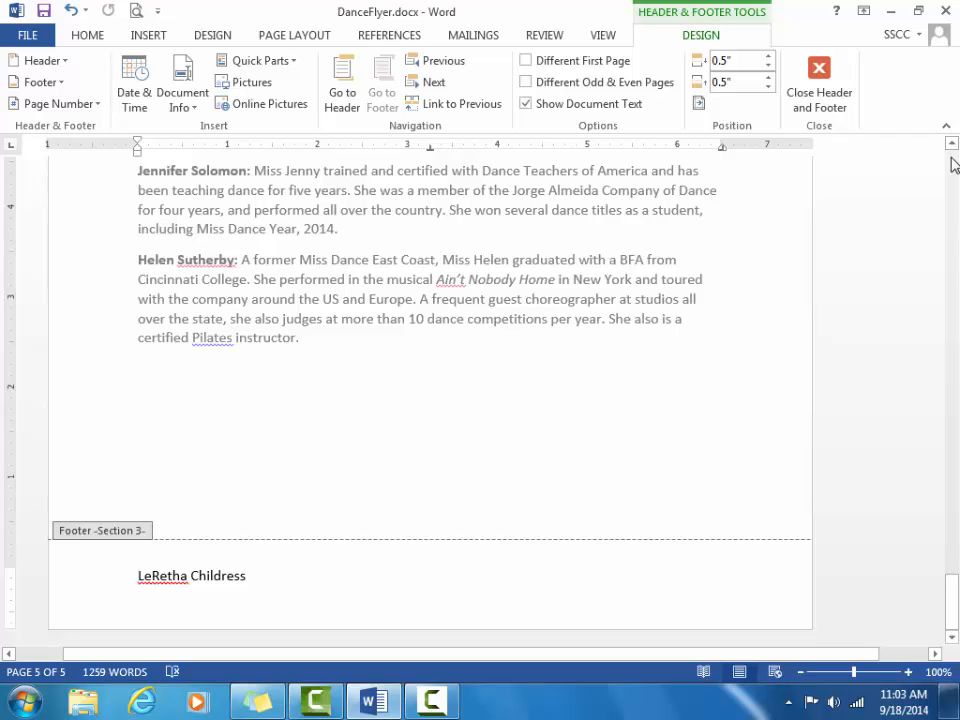
Step: Place the cursor after the author's name in the page 4 footer and tab right
{"action": "scroll", "coordinate": [953, 165], "scroll_direction": "up", "scroll_amount": 20}
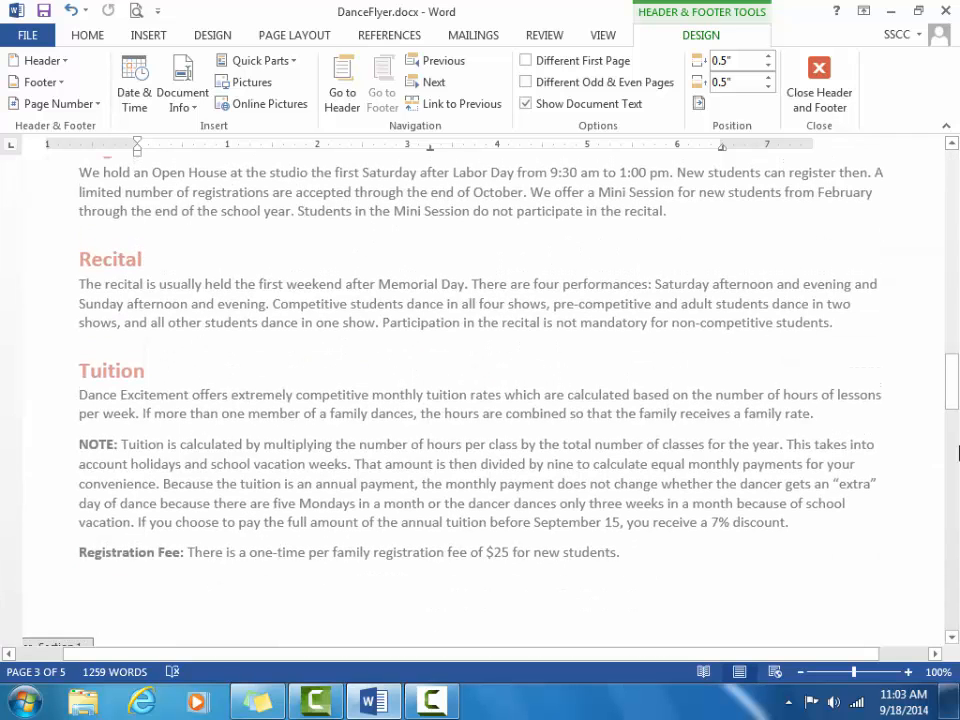
{"action": "left_click", "coordinate": [952, 638]}
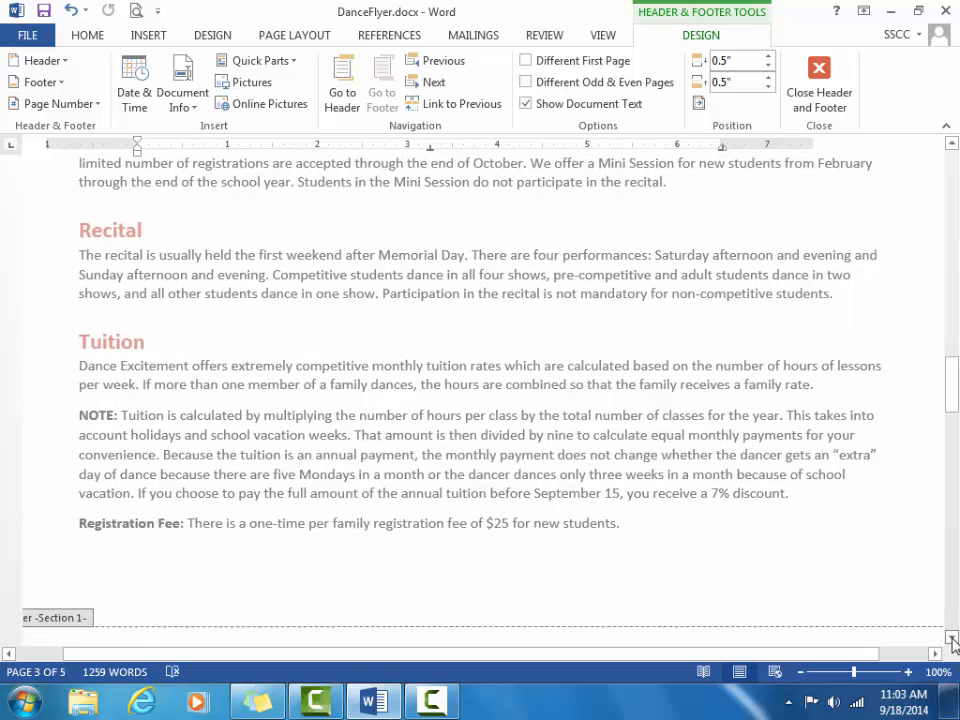
{"action": "left_click", "coordinate": [952, 638]}
{"action": "left_click", "coordinate": [952, 638]}
{"action": "left_click", "coordinate": [952, 638]}
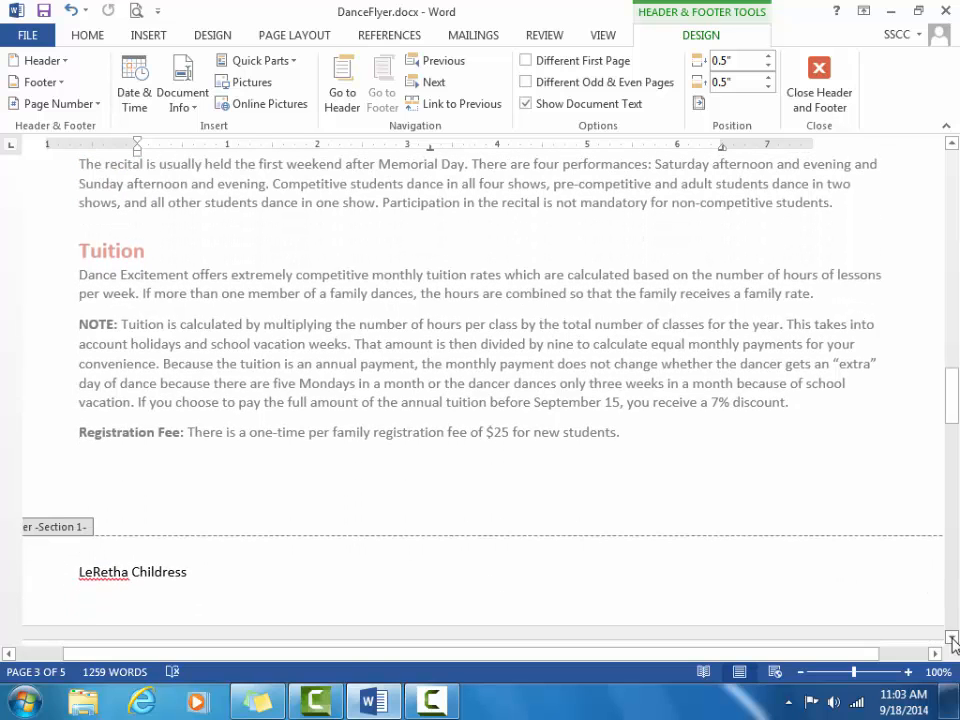
{"action": "left_click", "coordinate": [952, 638]}
{"action": "left_click", "coordinate": [952, 638]}
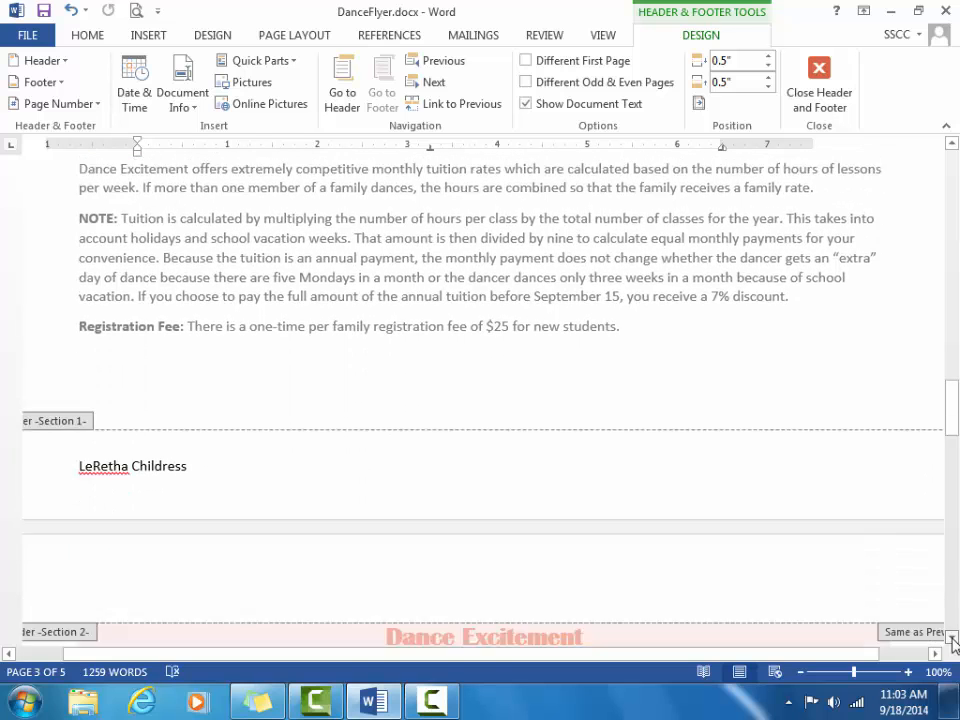
{"action": "left_click", "coordinate": [952, 638]}
{"action": "left_click", "coordinate": [952, 638]}
{"action": "left_click", "coordinate": [952, 638]}
{"action": "left_click", "coordinate": [952, 638]}
{"action": "left_click", "coordinate": [952, 638]}
{"action": "left_click", "coordinate": [952, 638]}
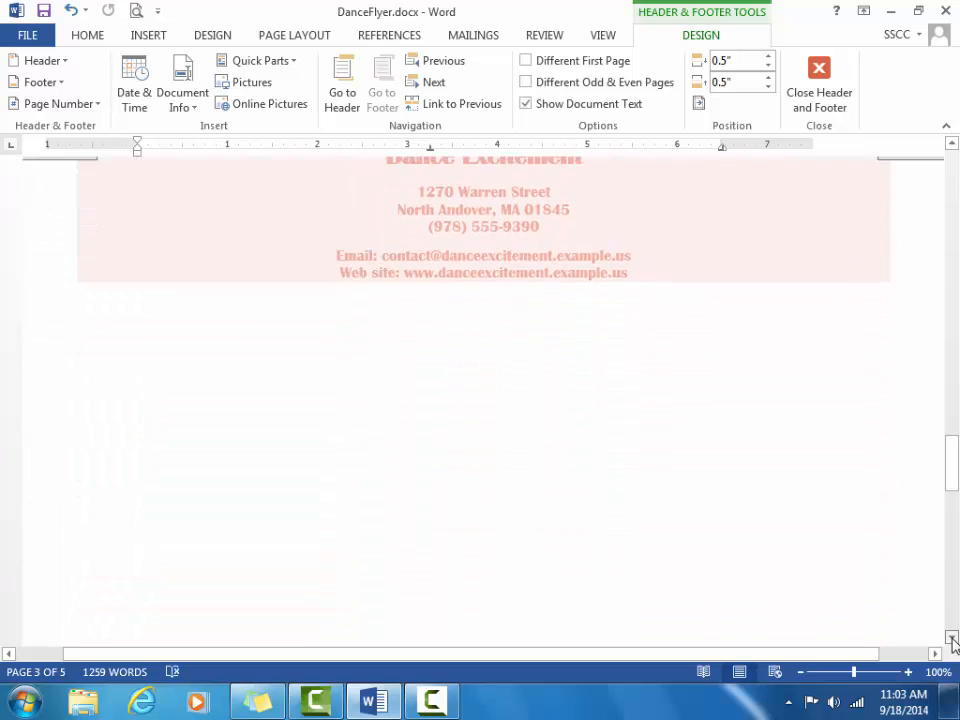
{"action": "left_click", "coordinate": [952, 638]}
{"action": "left_click", "coordinate": [952, 638]}
{"action": "left_click", "coordinate": [952, 638]}
{"action": "left_click", "coordinate": [952, 638]}
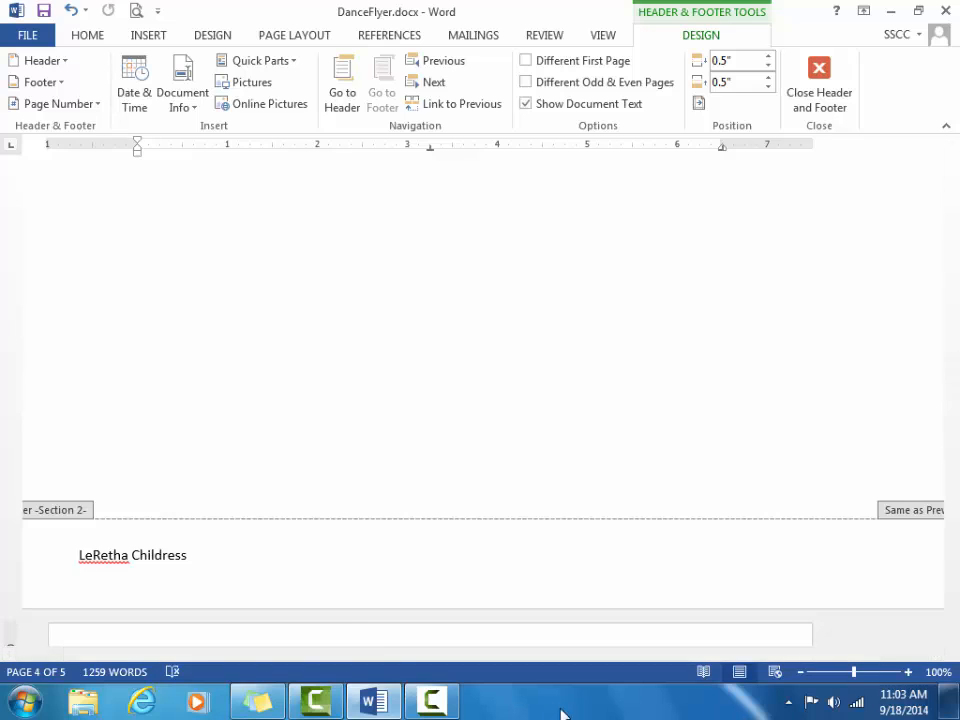
{"action": "left_click", "coordinate": [210, 561]}
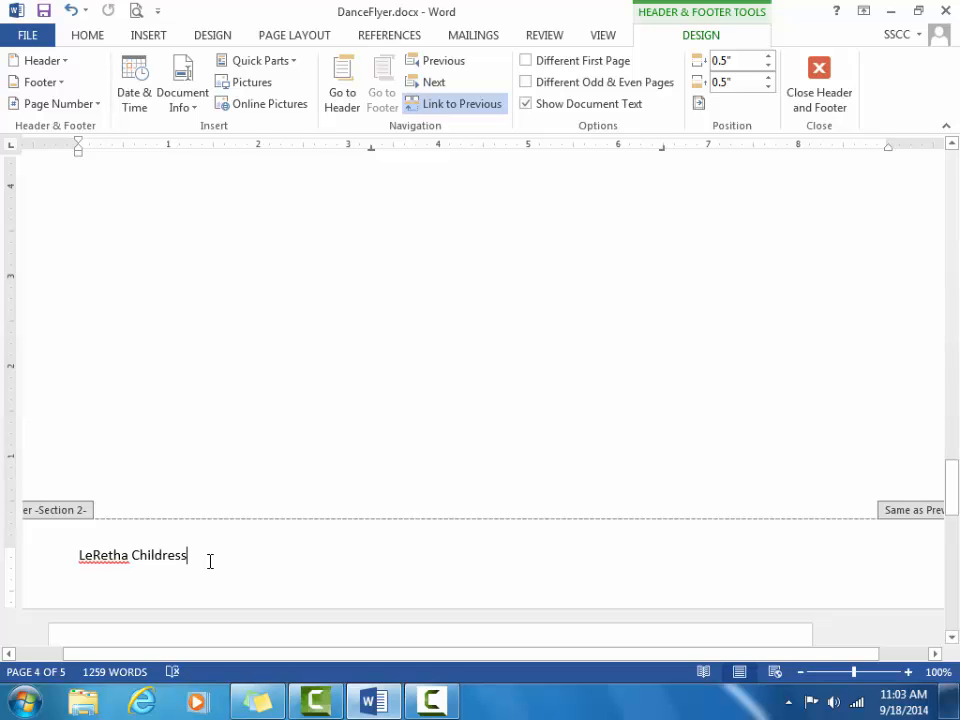
{"action": "key", "text": "Tab"}
{"action": "key", "text": "Tab"}
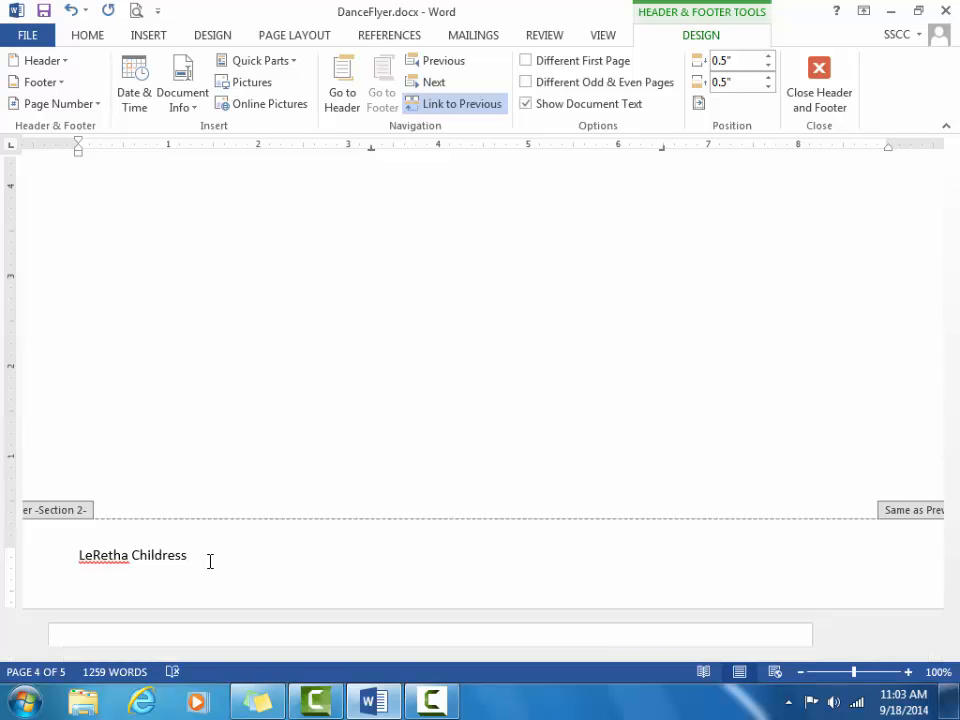
Step: Finish typing 'Draft' at the right tab stop of the Section 2 footer
{"action": "type", "text": "aft"}
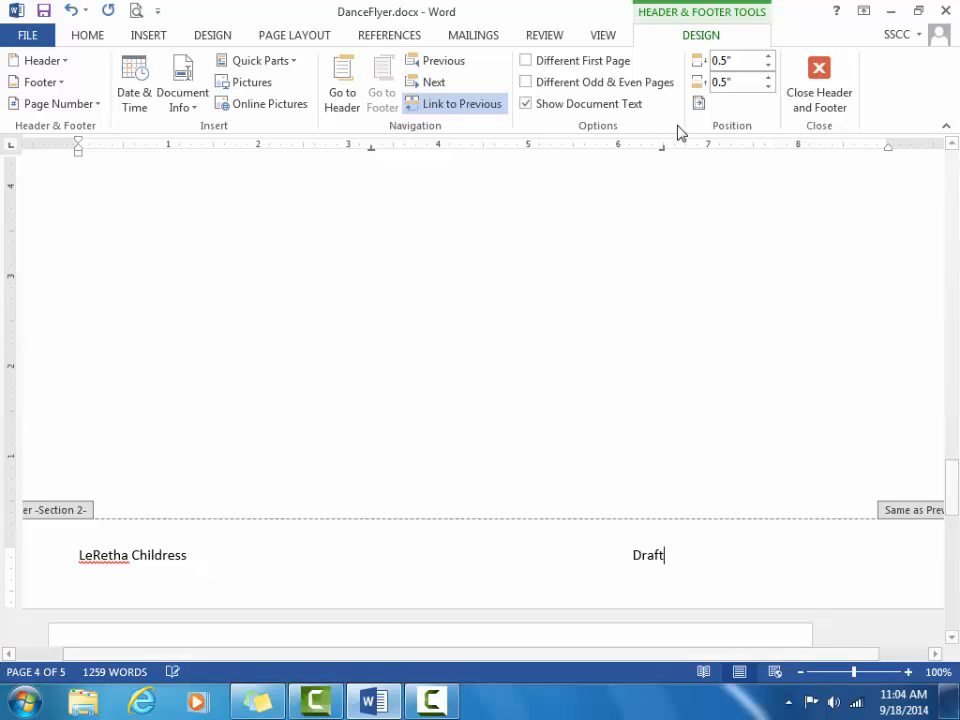
Step: Move the footer's right tab stop to 8" so Draft sits at the page's right edge
{"action": "left_click_drag", "start_coordinate": [662, 147], "coordinate": [887, 165]}
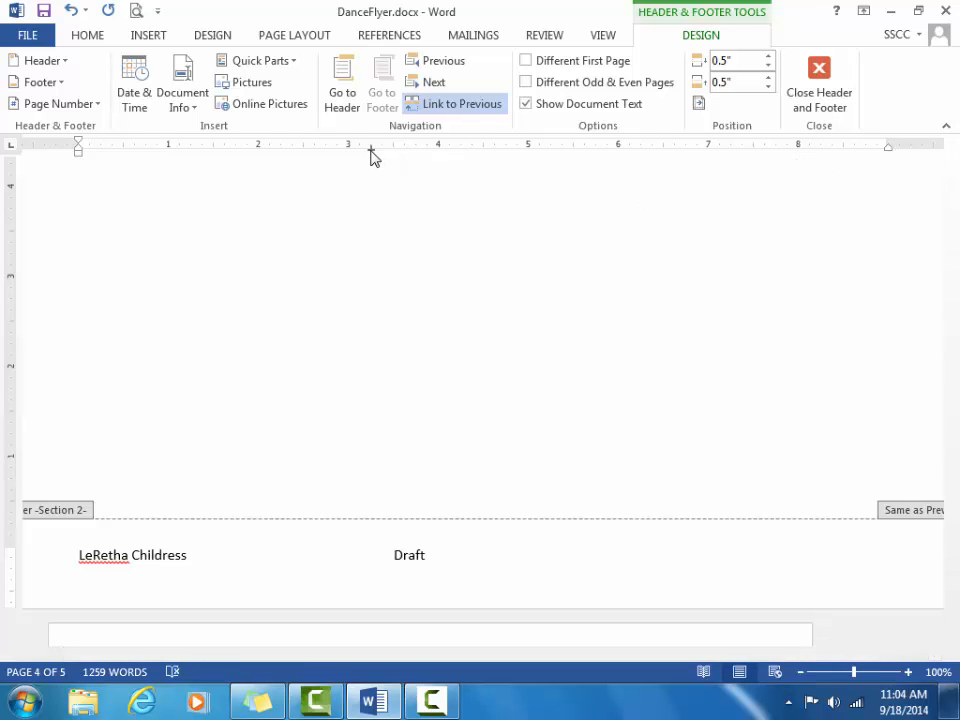
{"action": "left_click_drag", "start_coordinate": [373, 156], "coordinate": [884, 151]}
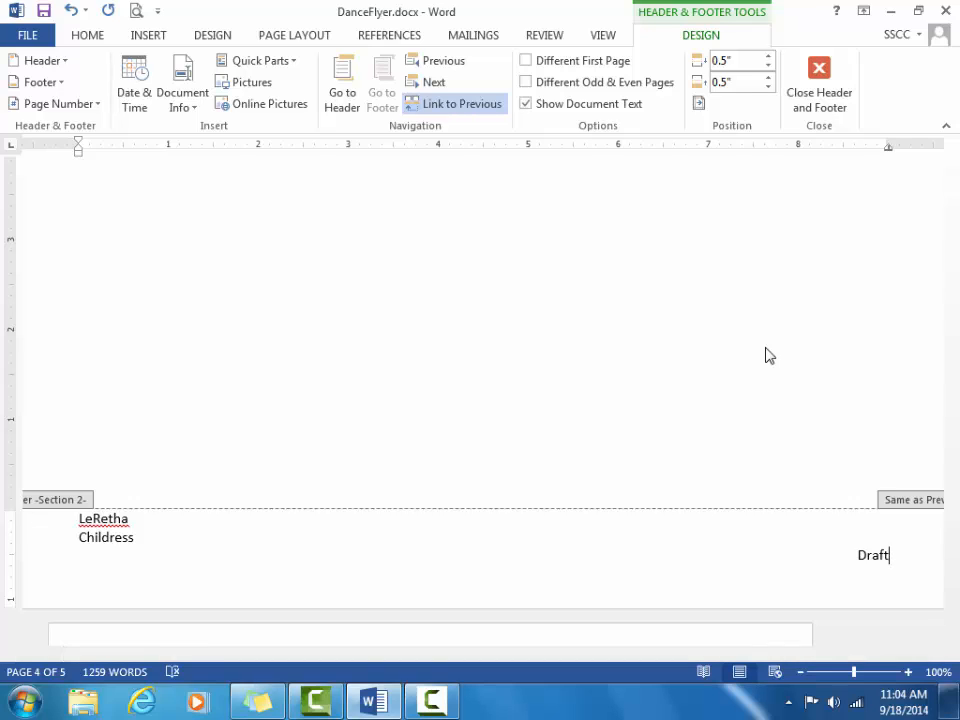
{"action": "left_click_drag", "start_coordinate": [958, 541], "coordinate": [957, 620]}
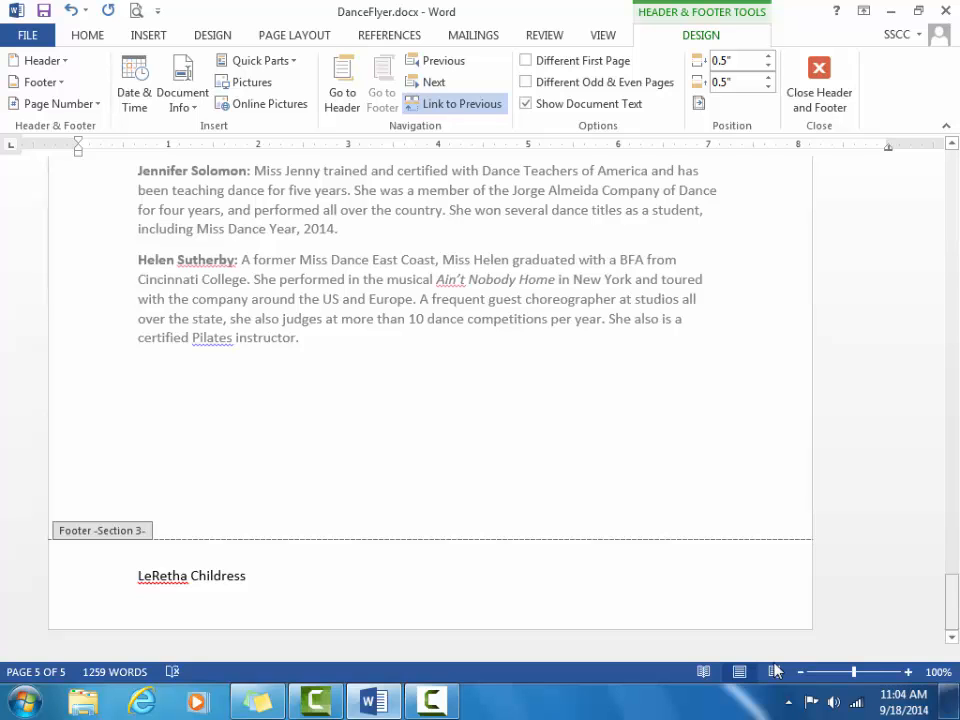
Step: Close footer editing and save DanceFlyer.docx
{"action": "double_click", "coordinate": [713, 485]}
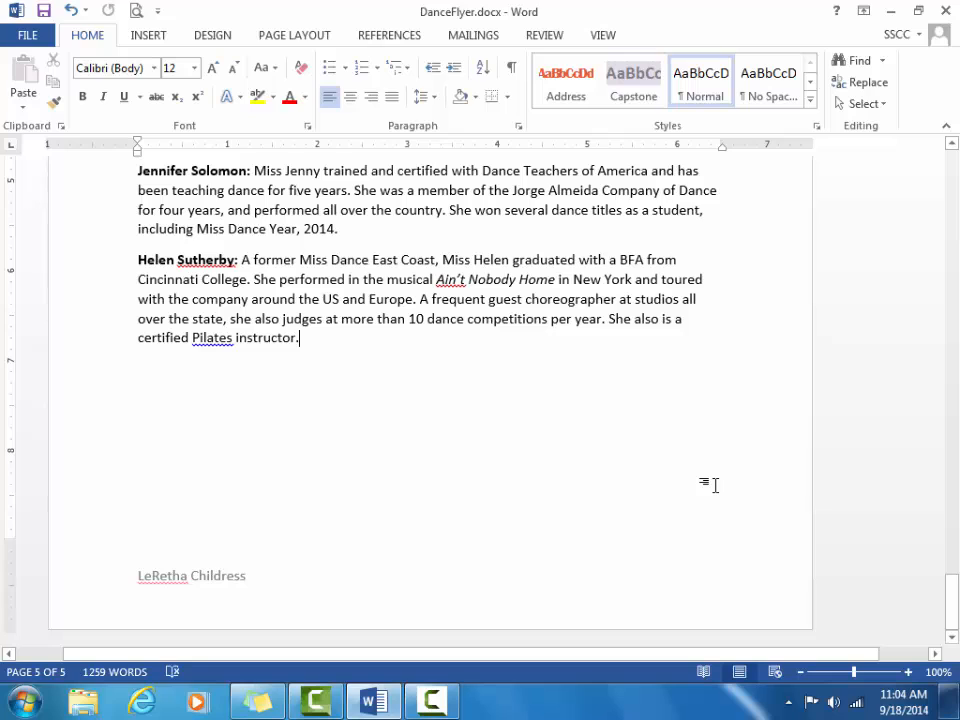
{"action": "key", "text": "ctrl+s"}
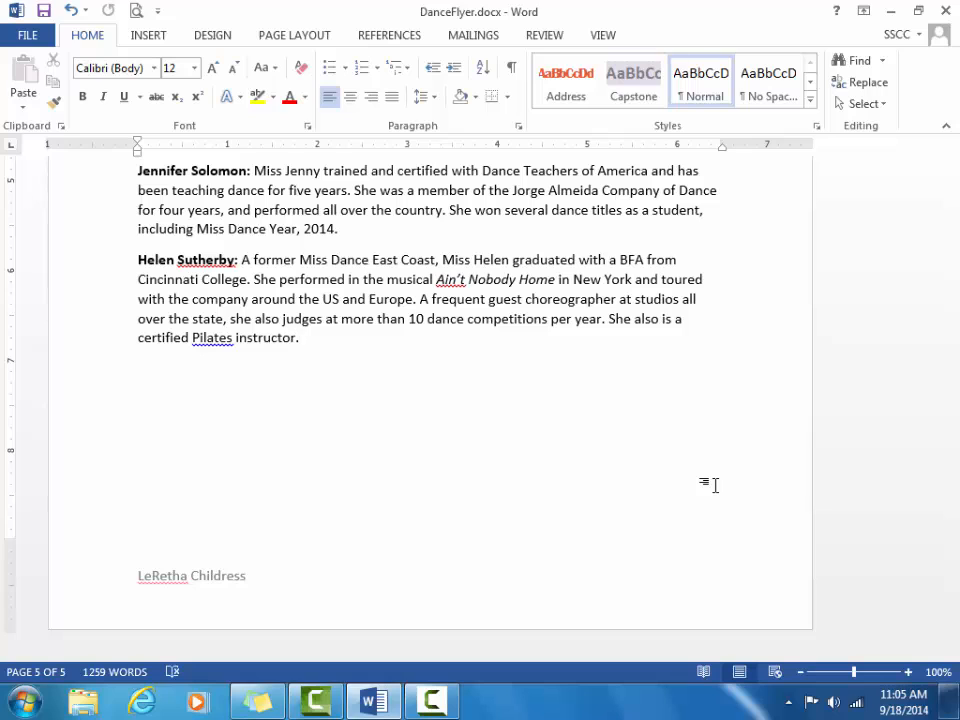
{"action": "left_click", "coordinate": [430, 701]}
{"action": "left_click", "coordinate": [860, 640]}
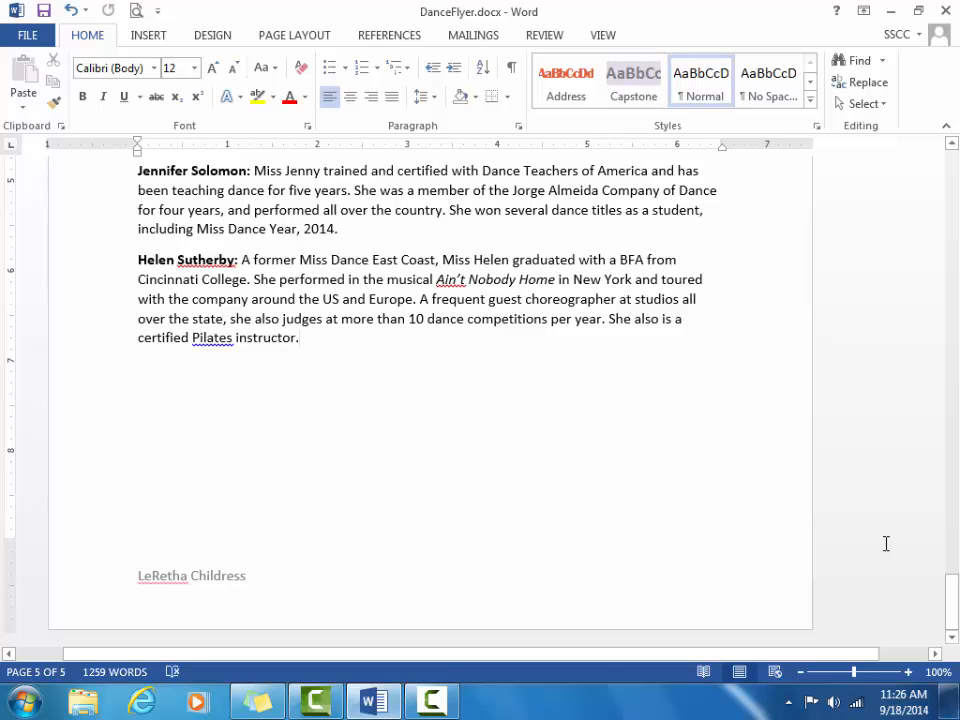
Step: Return to the top of the flyer at the 'Welcome to Dance Excitement!' title
{"action": "key", "text": "ctrl+Home"}
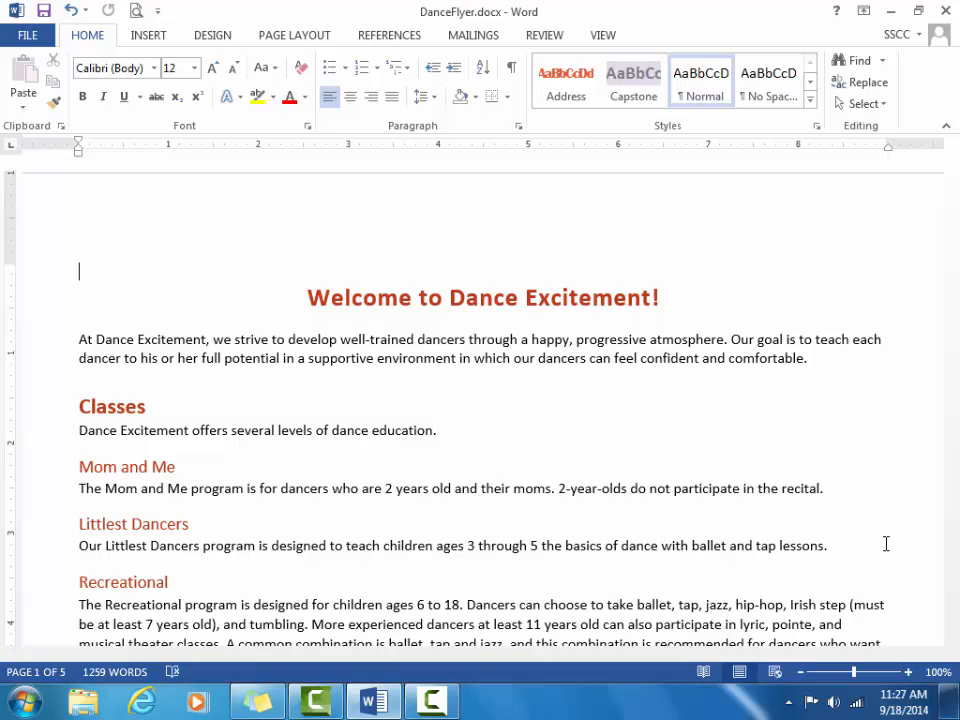
Step: Place the cursor before the Welcome heading and open Insert > Online Pictures
{"action": "left_click", "coordinate": [315, 300]}
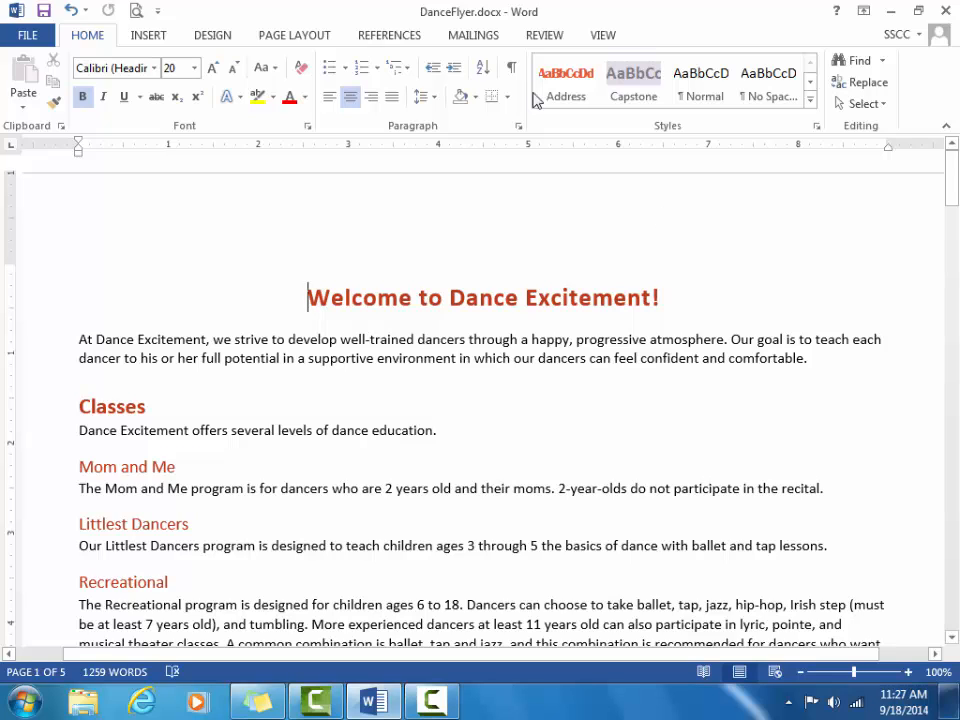
{"action": "left_click", "coordinate": [138, 37]}
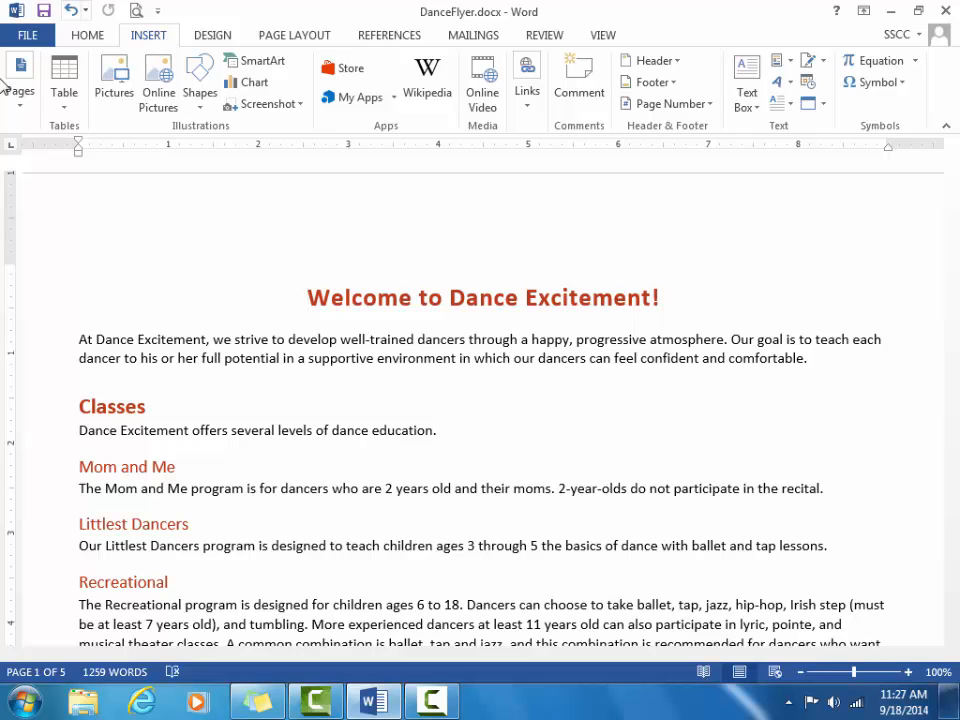
{"action": "left_click", "coordinate": [156, 97]}
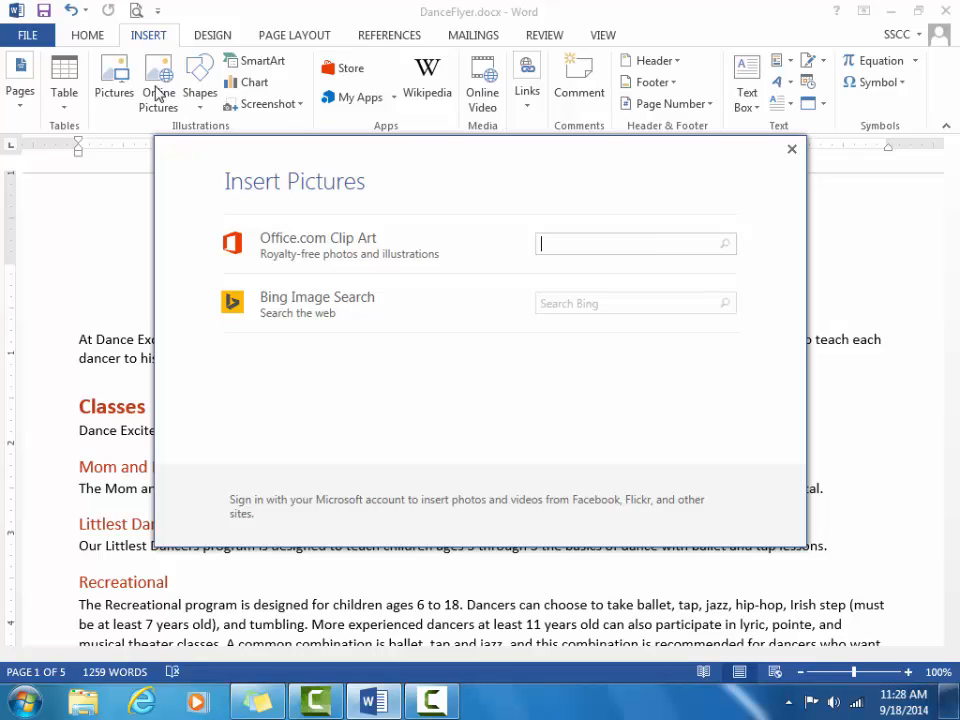
Step: Search Office.com Clip Art for 'ballet slippers tutus'
{"action": "type", "text": "ballet slippers tutus"}
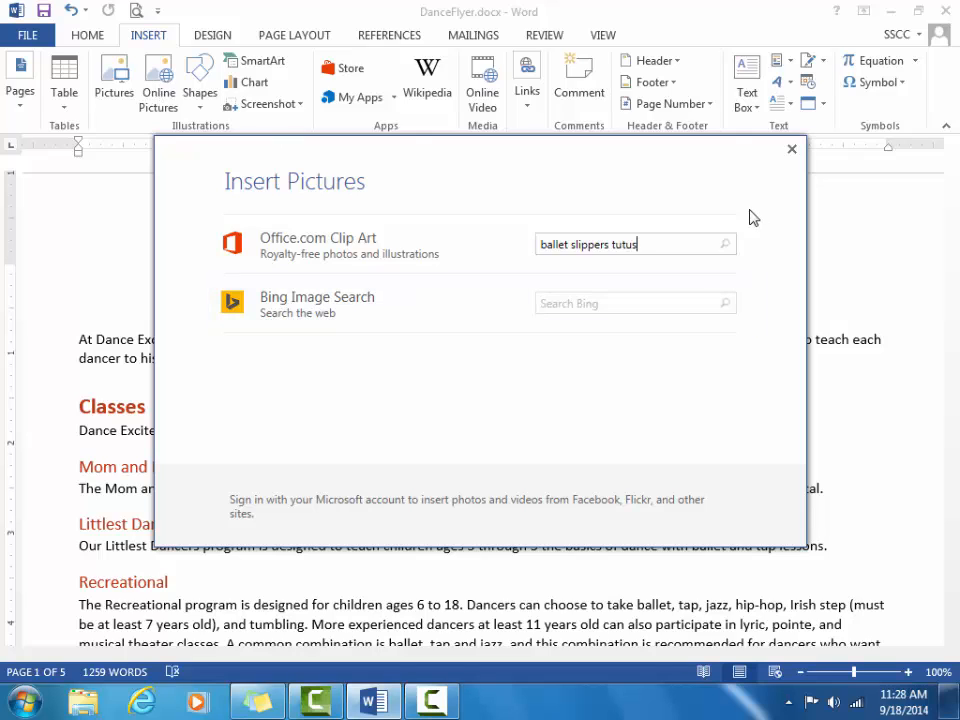
{"action": "left_click", "coordinate": [725, 250]}
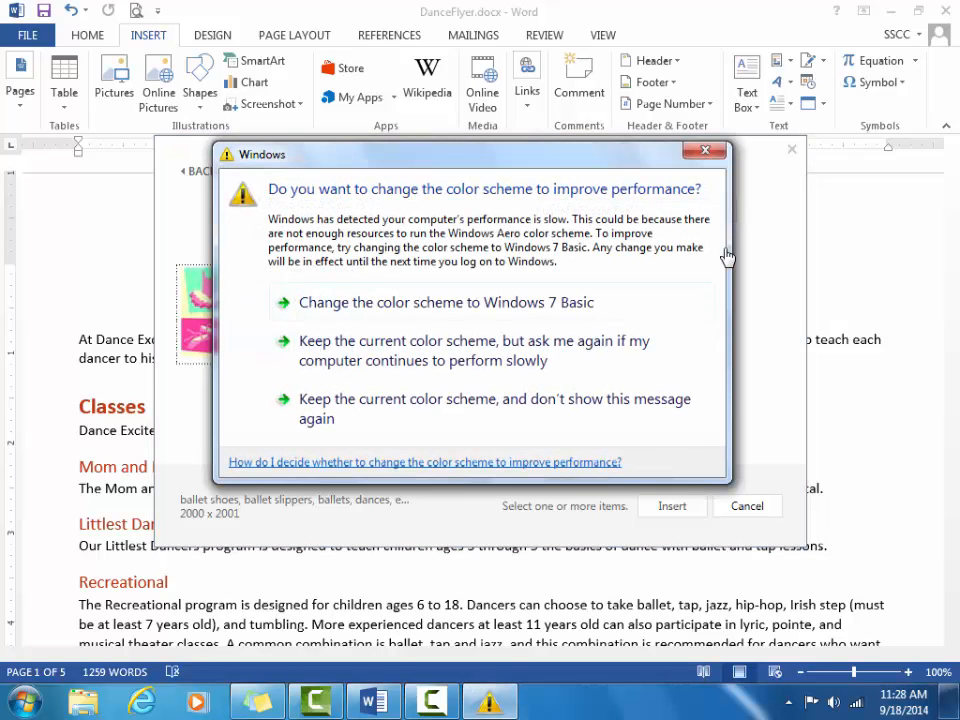
Step: Insert the photo of ballerinas on a dark stage into the flyer
{"action": "left_click", "coordinate": [595, 415]}
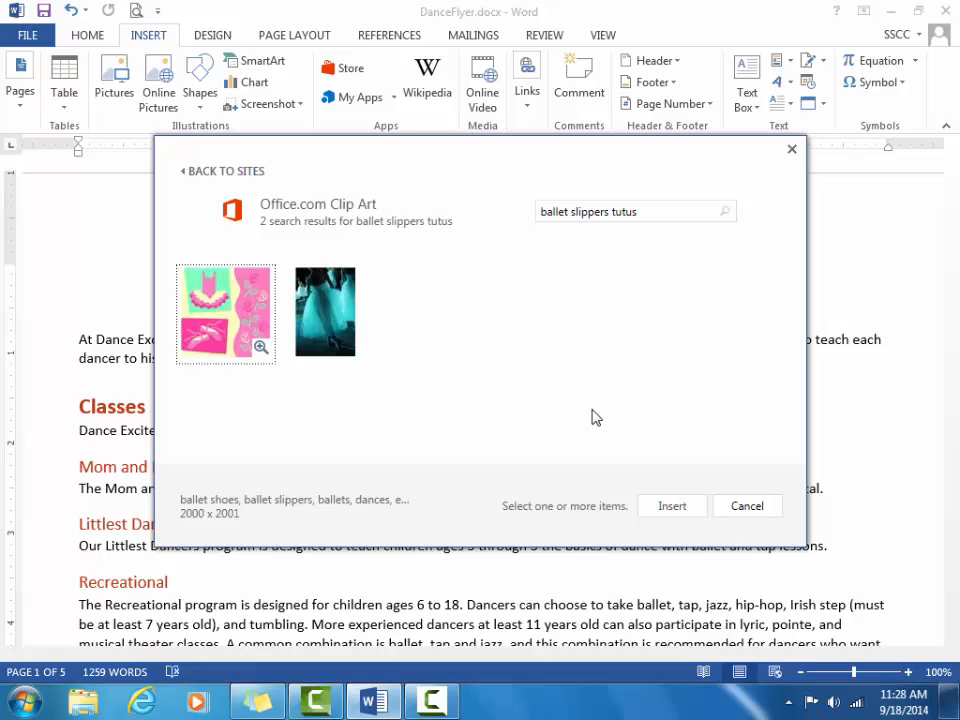
{"action": "left_click", "coordinate": [330, 343]}
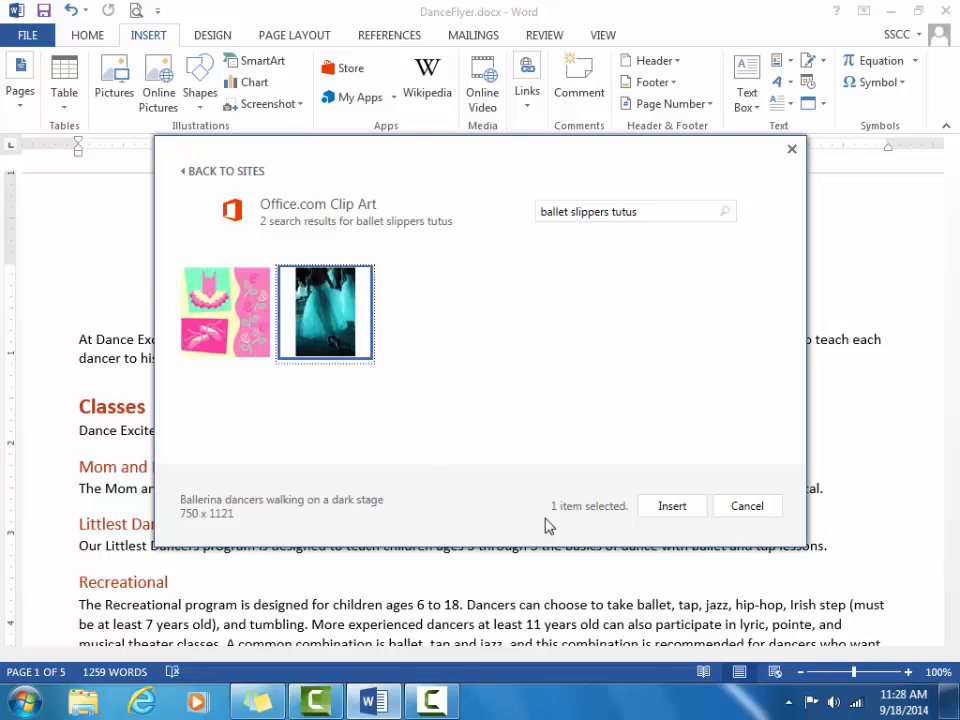
{"action": "left_click", "coordinate": [667, 508]}
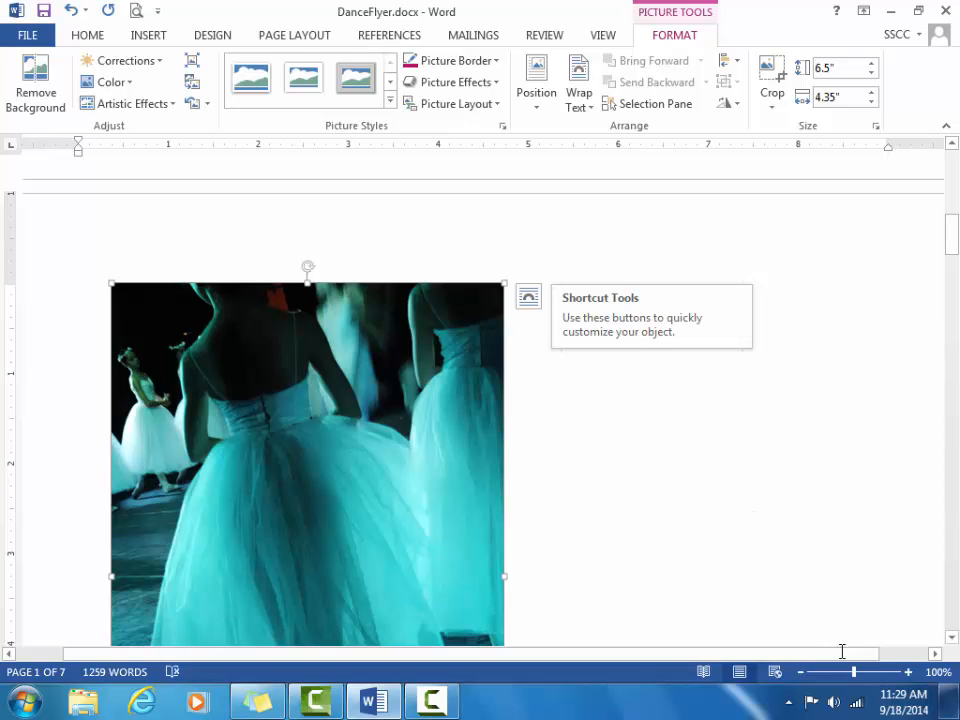
Step: Zoom out to about 57% to show the whole page with the ballerina photo
{"action": "left_click_drag", "start_coordinate": [854, 680], "coordinate": [834, 680]}
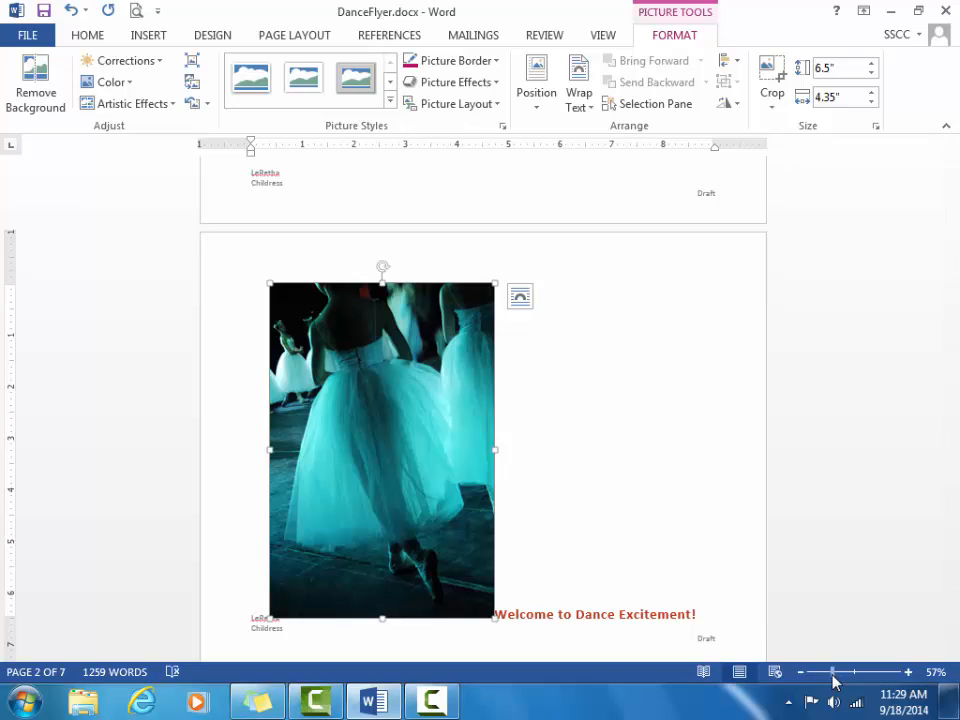
{"action": "mouse_move", "coordinate": [955, 238]}
{"action": "left_mouse_down"}
{"action": "mouse_move", "coordinate": [949, 165]}
{"action": "mouse_move", "coordinate": [953, 249]}
{"action": "left_mouse_up"}
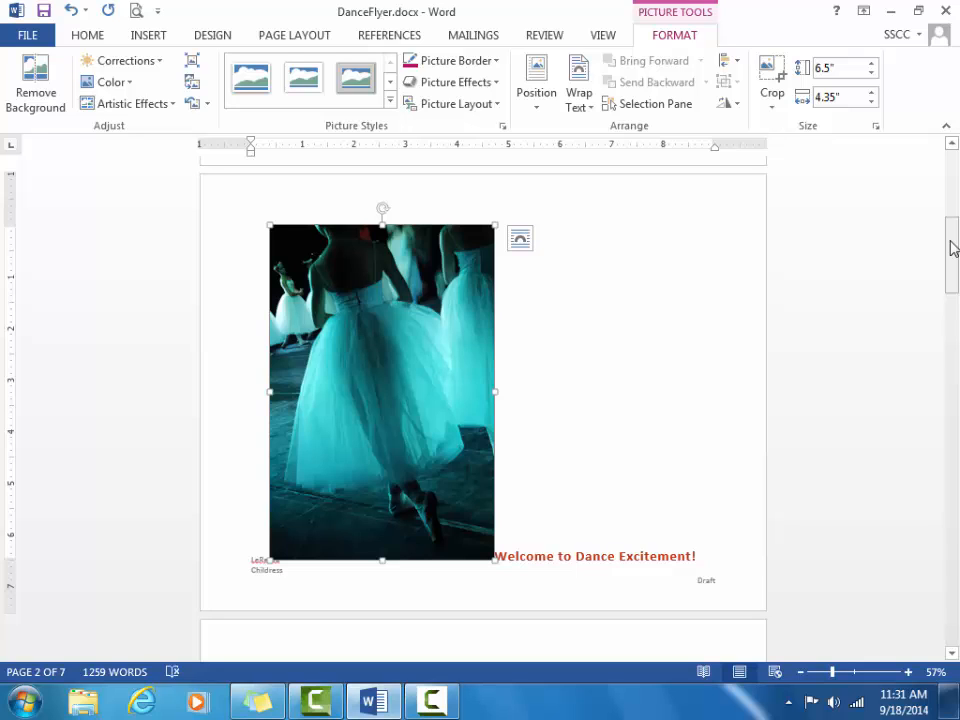
Step: Show crop handles on the ballerina photo using the Format tab's Crop option
{"action": "left_click", "coordinate": [775, 103]}
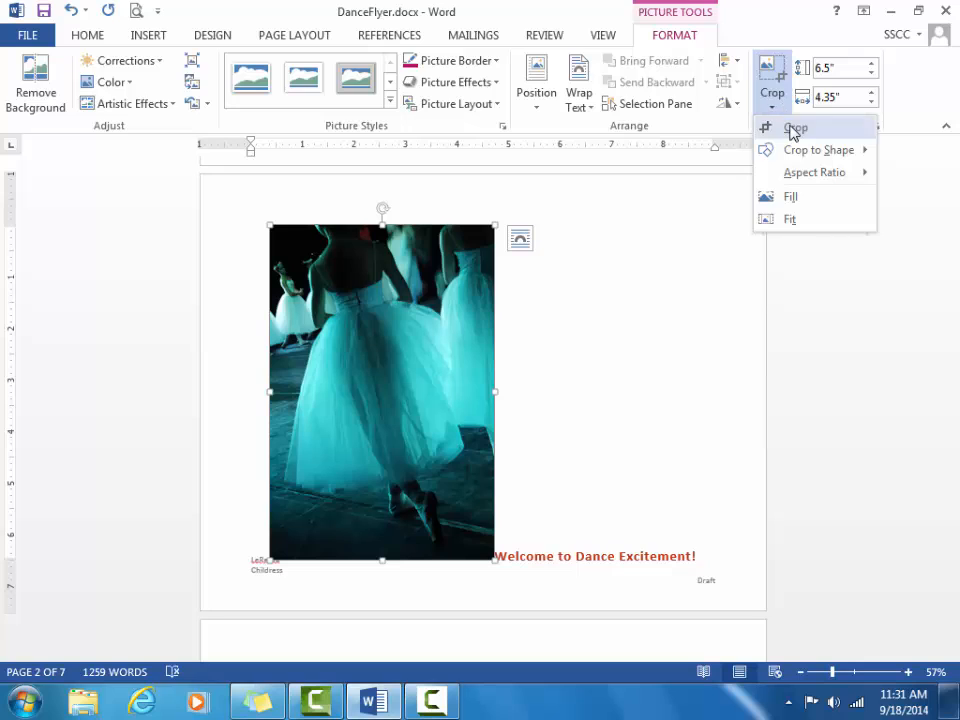
{"action": "left_click", "coordinate": [789, 128]}
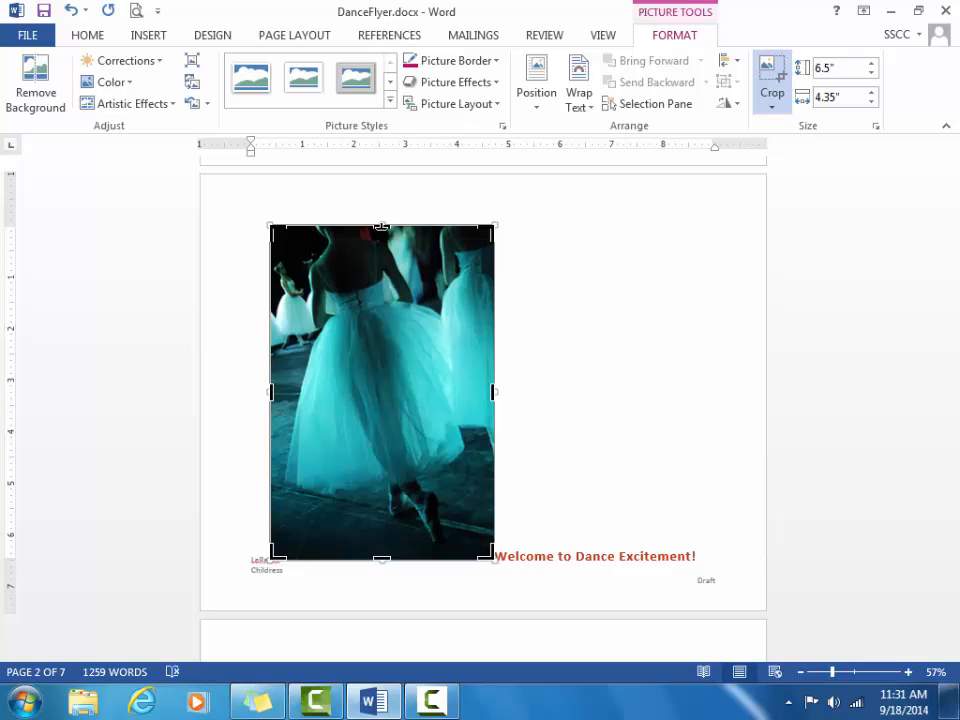
Step: Crop the ballerina photo from the top to a 1.85" by 4.35" strip showing the dancer's feet
{"action": "left_click_drag", "start_coordinate": [381, 227], "coordinate": [381, 229]}
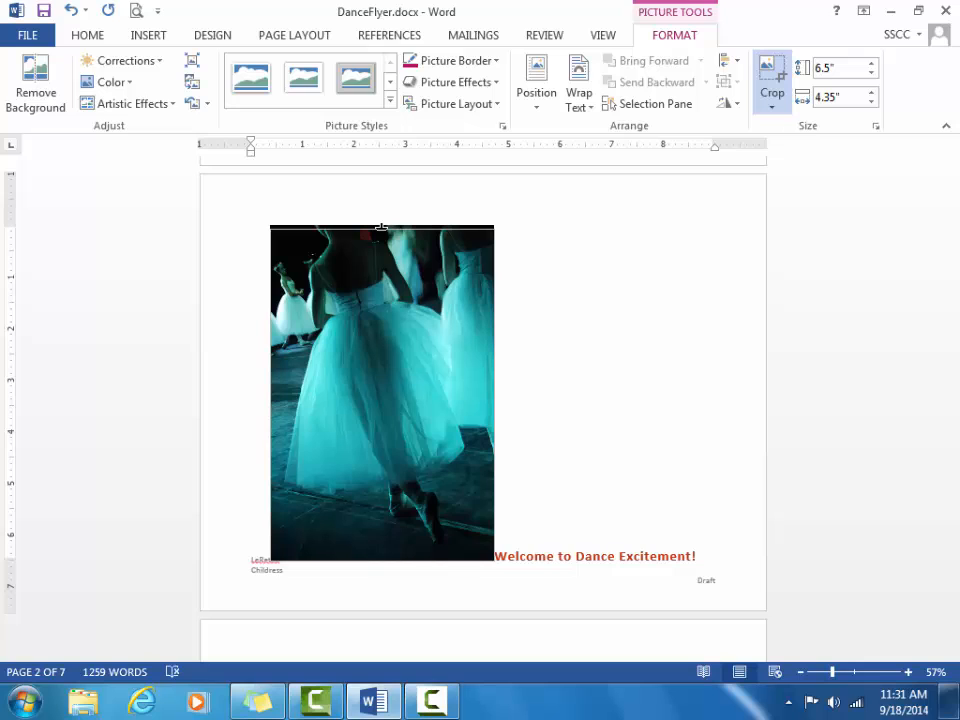
{"action": "left_click_drag", "start_coordinate": [381, 228], "coordinate": [397, 464]}
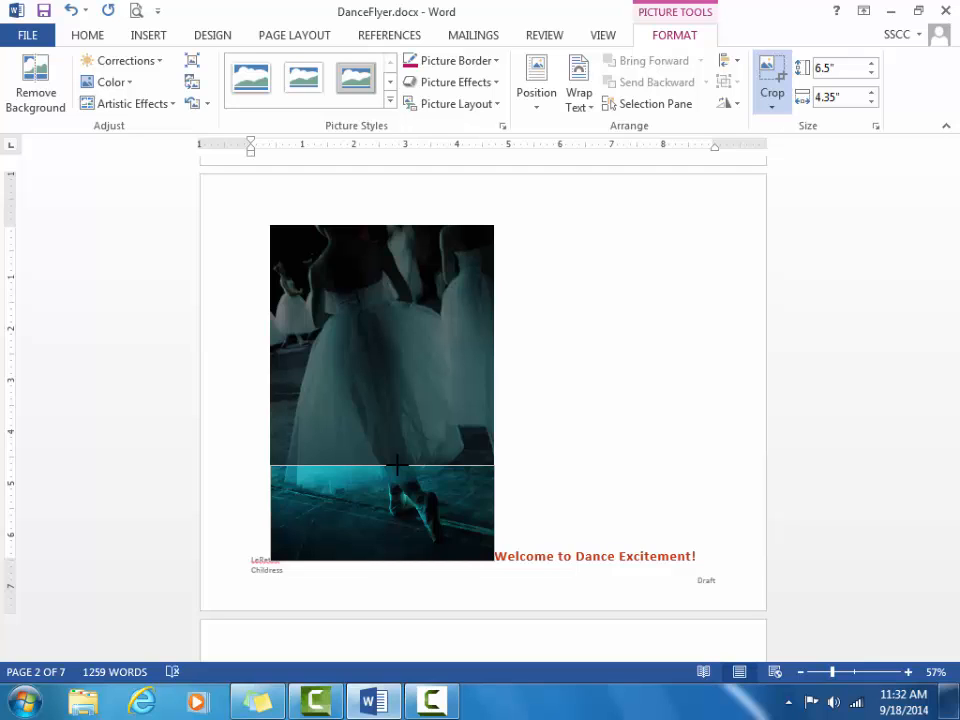
{"action": "left_click_drag", "start_coordinate": [397, 464], "coordinate": [397, 464]}
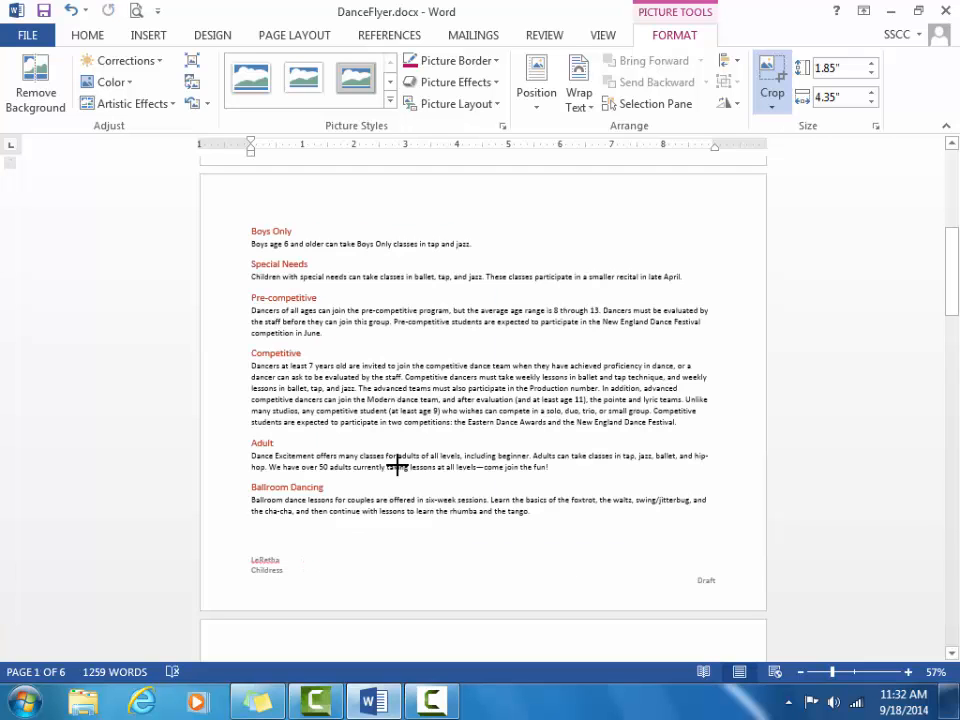
Step: Return to the top of page 1 and zoom to 75% to see the strip beside the heading
{"action": "left_click_drag", "start_coordinate": [952, 285], "coordinate": [954, 181]}
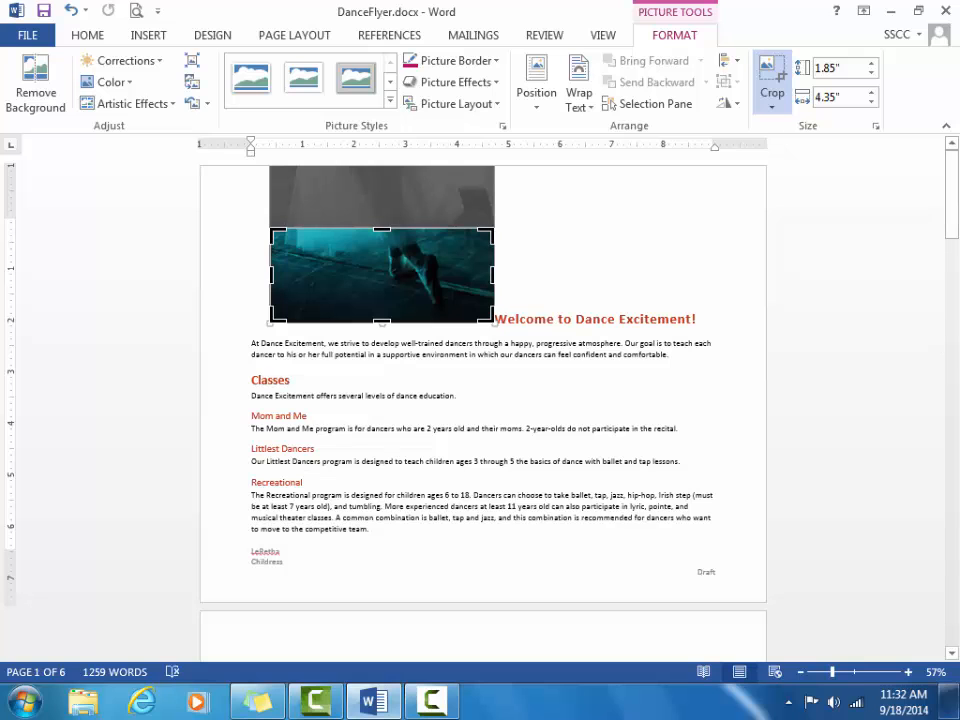
{"action": "left_click", "coordinate": [853, 673]}
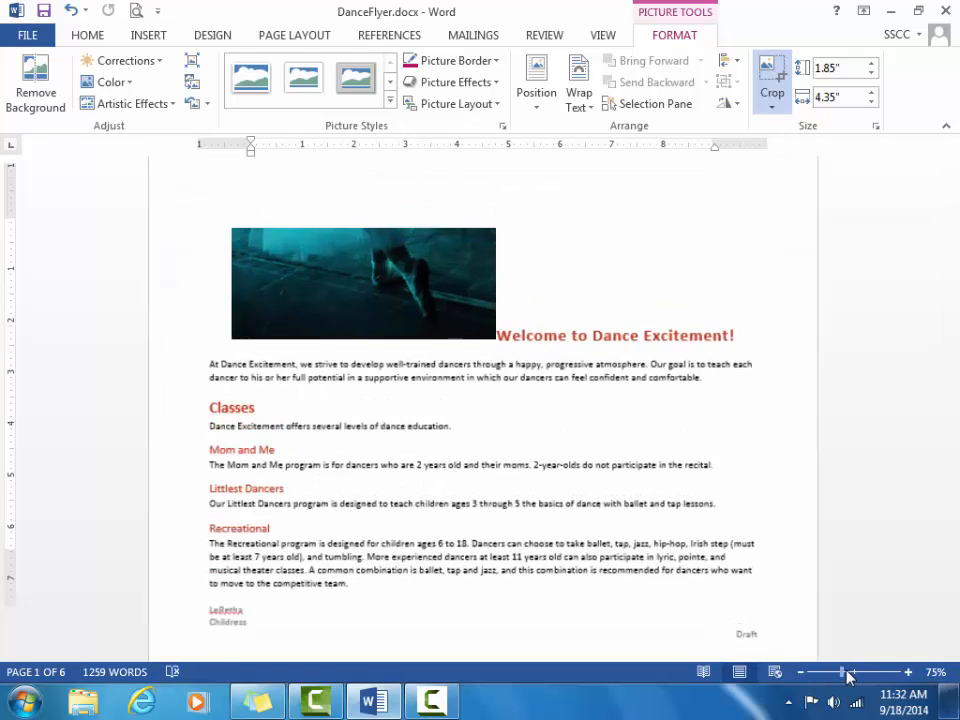
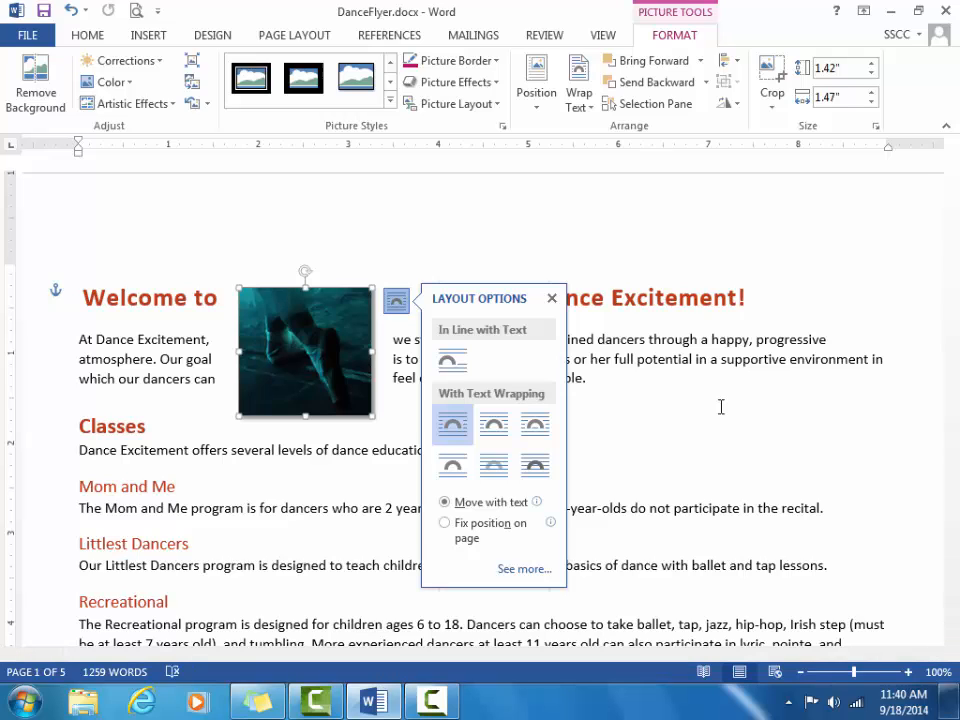
Step: Close the picture's Layout Options and deselect it by clicking beside 'Mom and Me'
{"action": "left_click", "coordinate": [879, 478]}
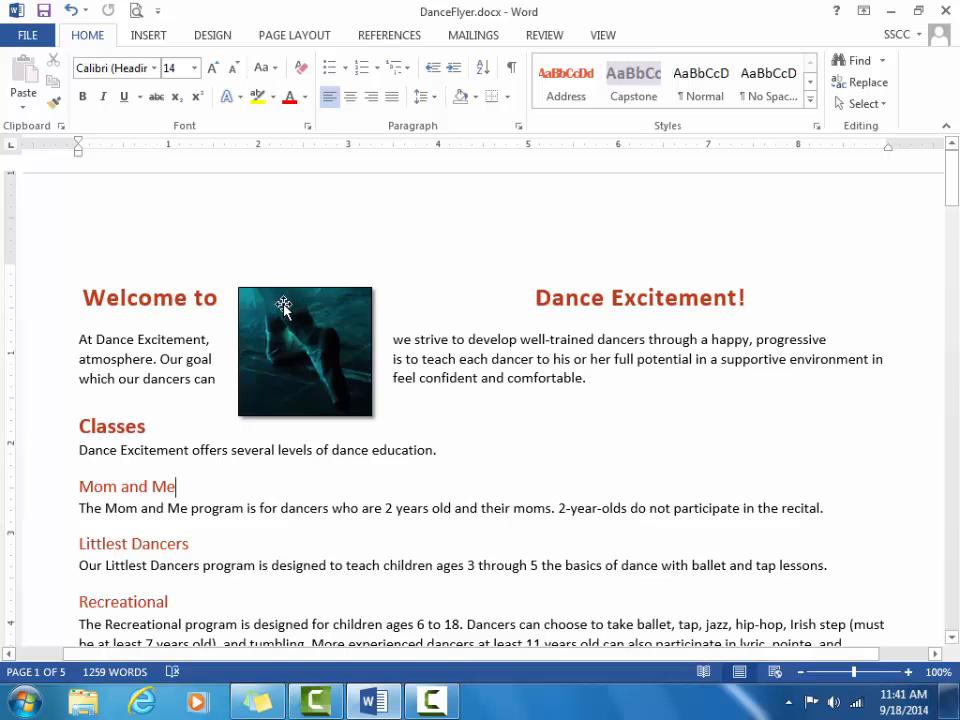
Step: Move the photo to the left margin beside the intro paragraph and select it for formatting
{"action": "left_click_drag", "start_coordinate": [281, 305], "coordinate": [141, 352]}
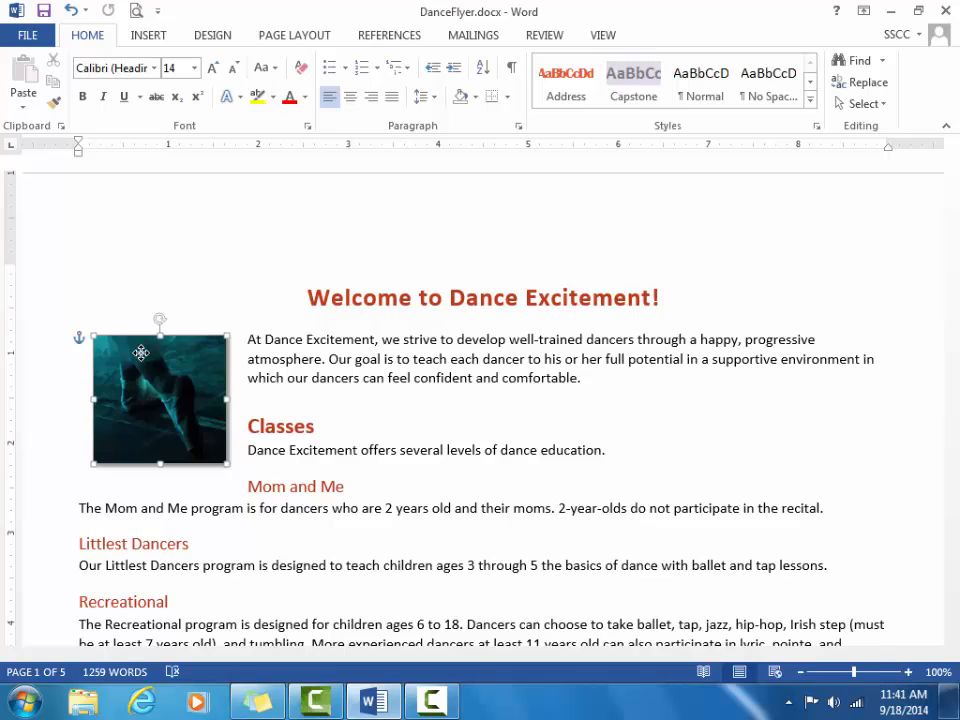
{"action": "double_click", "coordinate": [141, 352]}
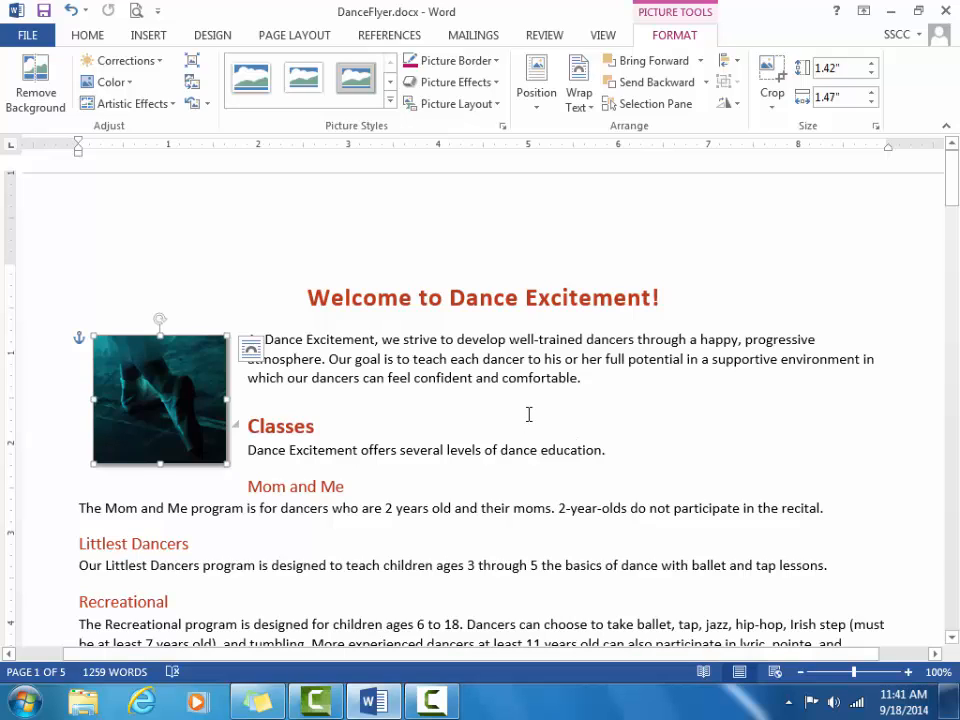
{"action": "left_click", "coordinate": [574, 432]}
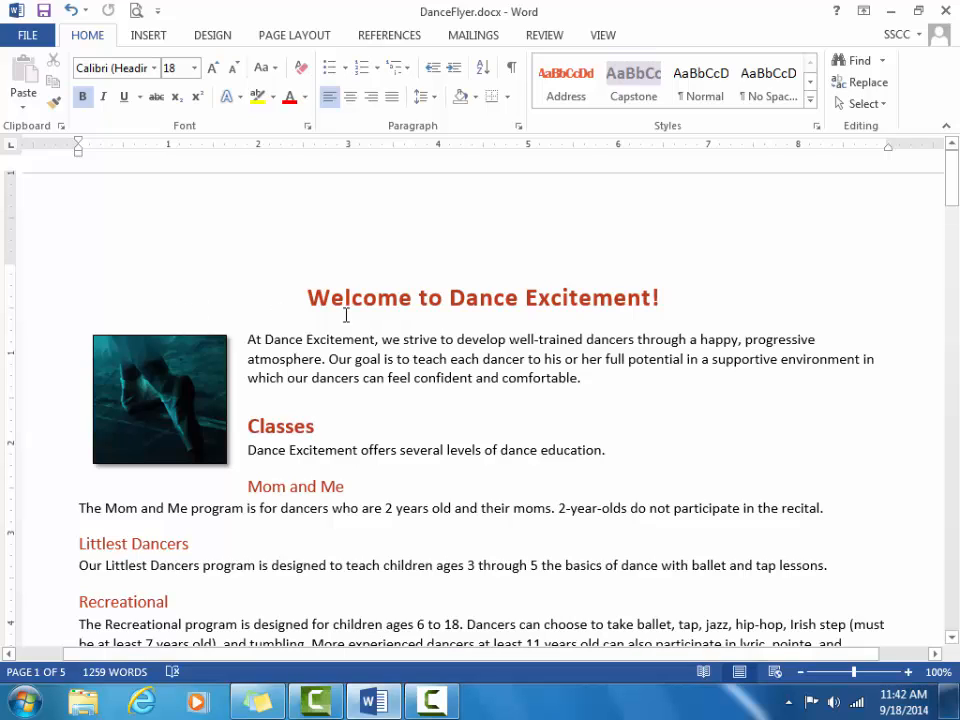
Step: Give the title 'Welcome to Dance Excitement!' the Gradient Fill - Orange, Accent 4 text effect
{"action": "left_click", "coordinate": [310, 297]}
{"action": "left_click_drag", "start_coordinate": [332, 297], "coordinate": [665, 295]}
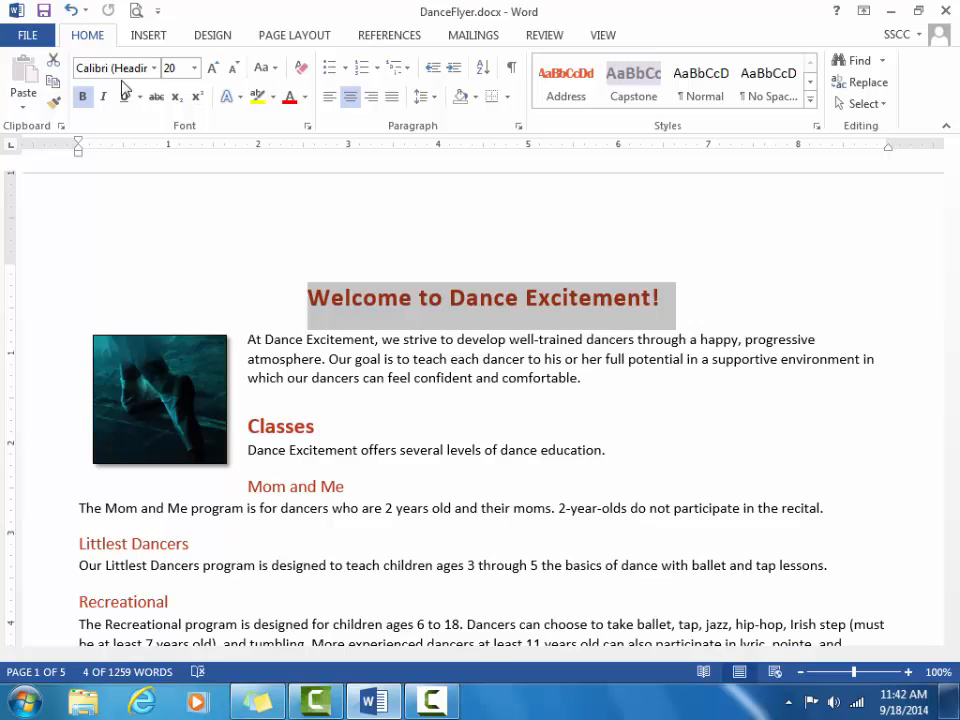
{"action": "left_click", "coordinate": [239, 97]}
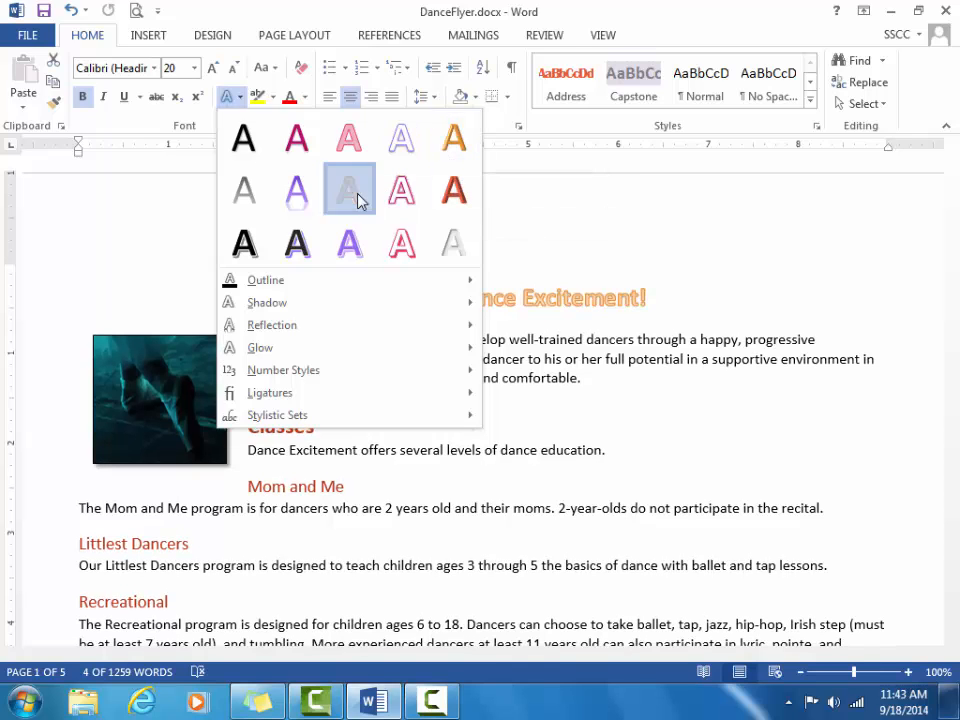
{"action": "left_click", "coordinate": [359, 198]}
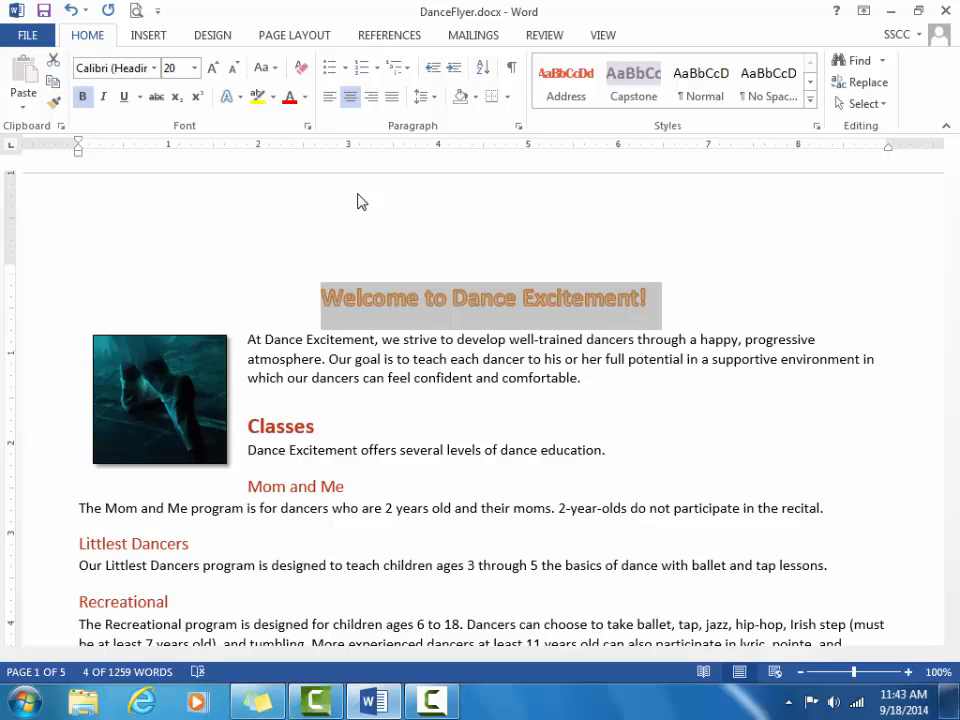
Step: Add an Offset Diagonal Bottom Right shadow to the orange title
{"action": "left_click", "coordinate": [240, 100]}
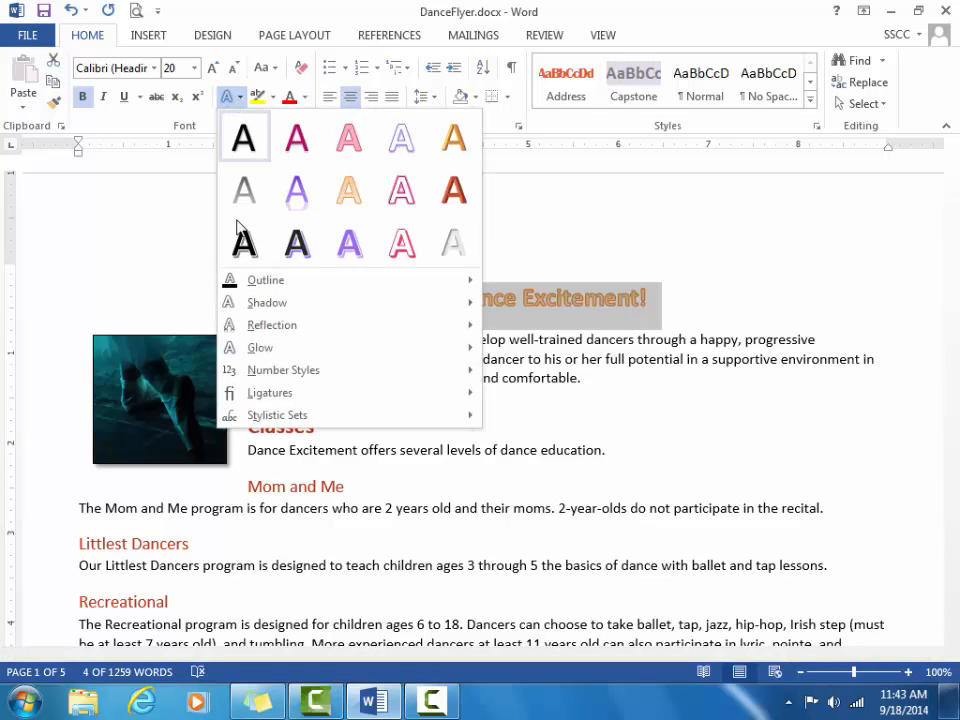
{"action": "mouse_move", "coordinate": [266, 310]}
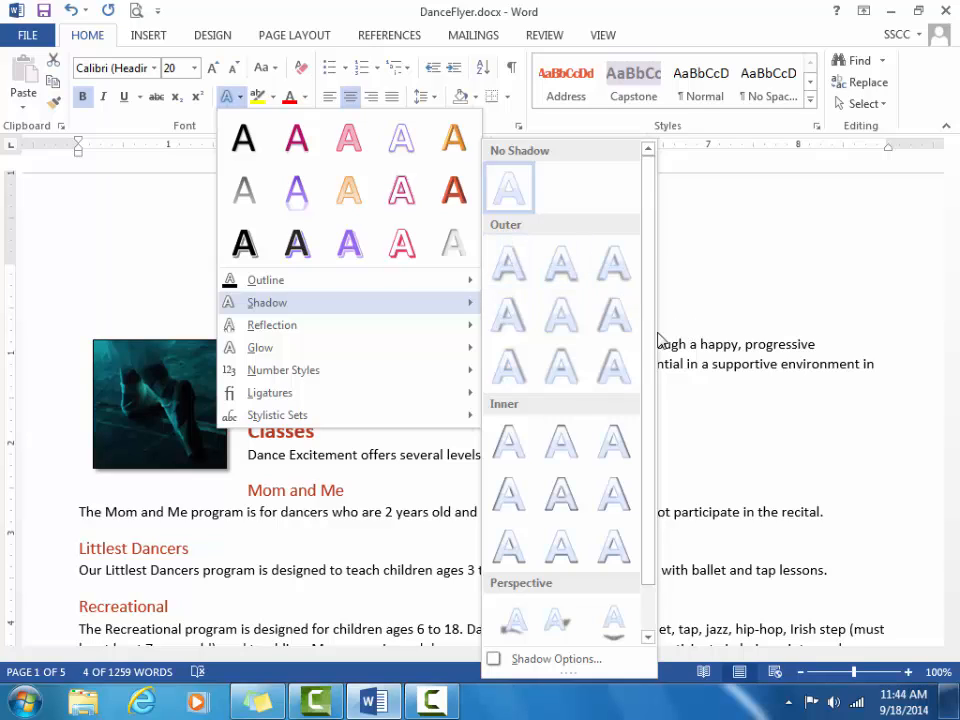
{"action": "left_click_drag", "start_coordinate": [647, 356], "coordinate": [638, 413]}
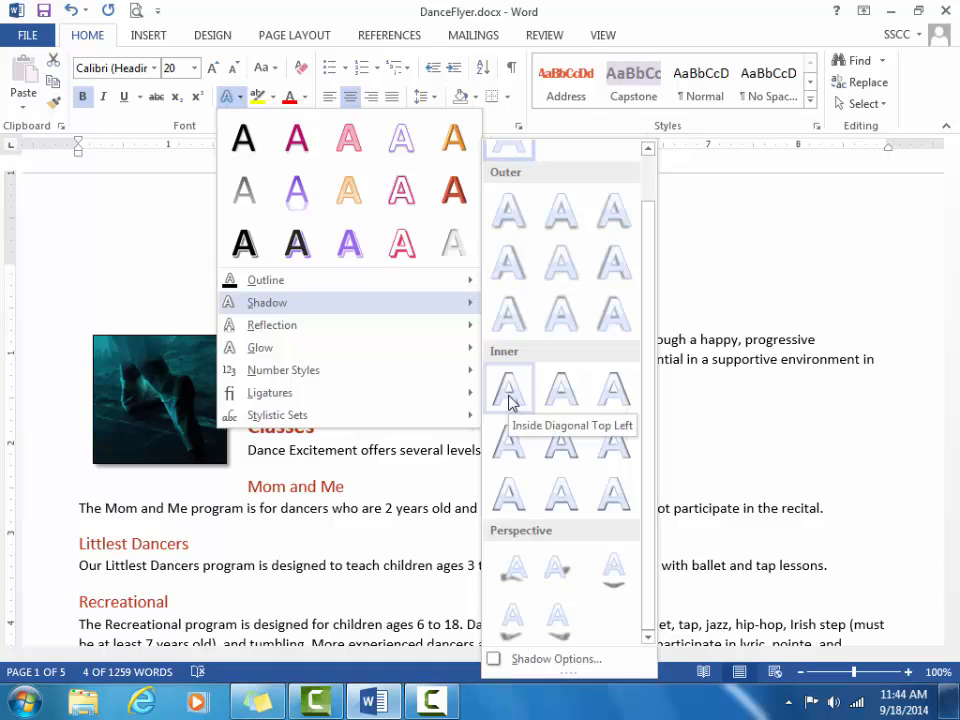
{"action": "left_click", "coordinate": [511, 216]}
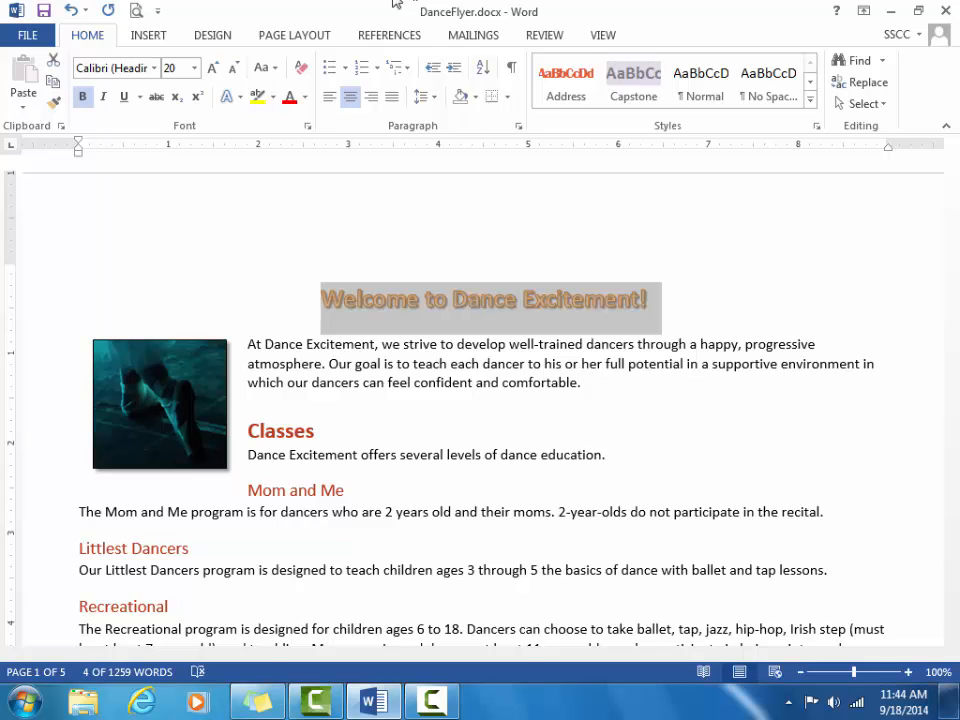
Step: Colour the title Red, Accent 2, Darker 25%, then place the cursor on the blank line above
{"action": "left_click", "coordinate": [305, 97]}
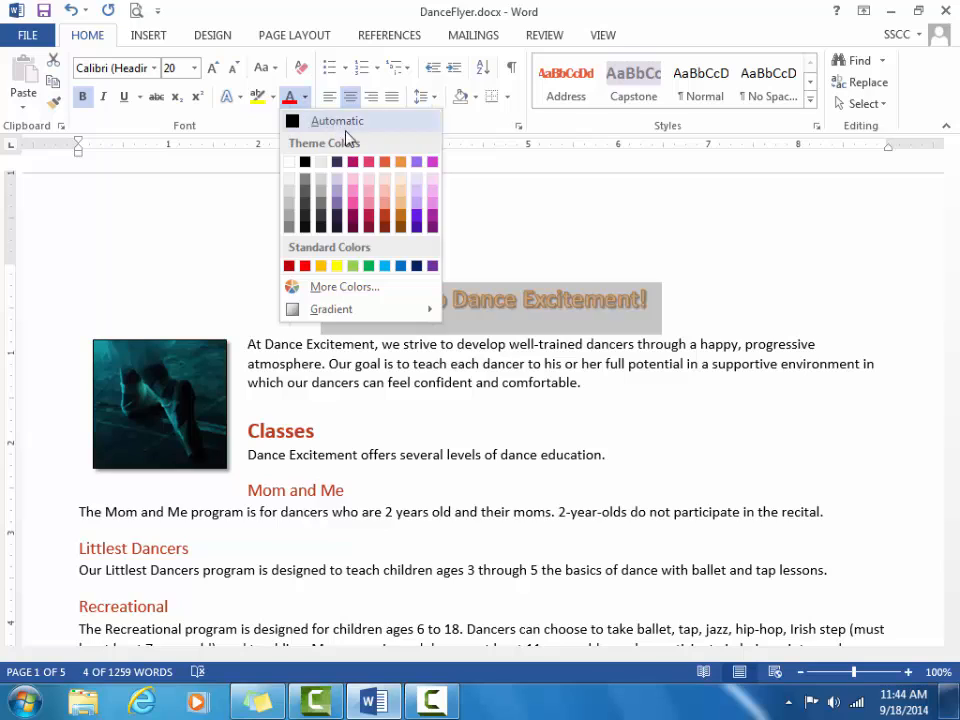
{"action": "left_click", "coordinate": [370, 222]}
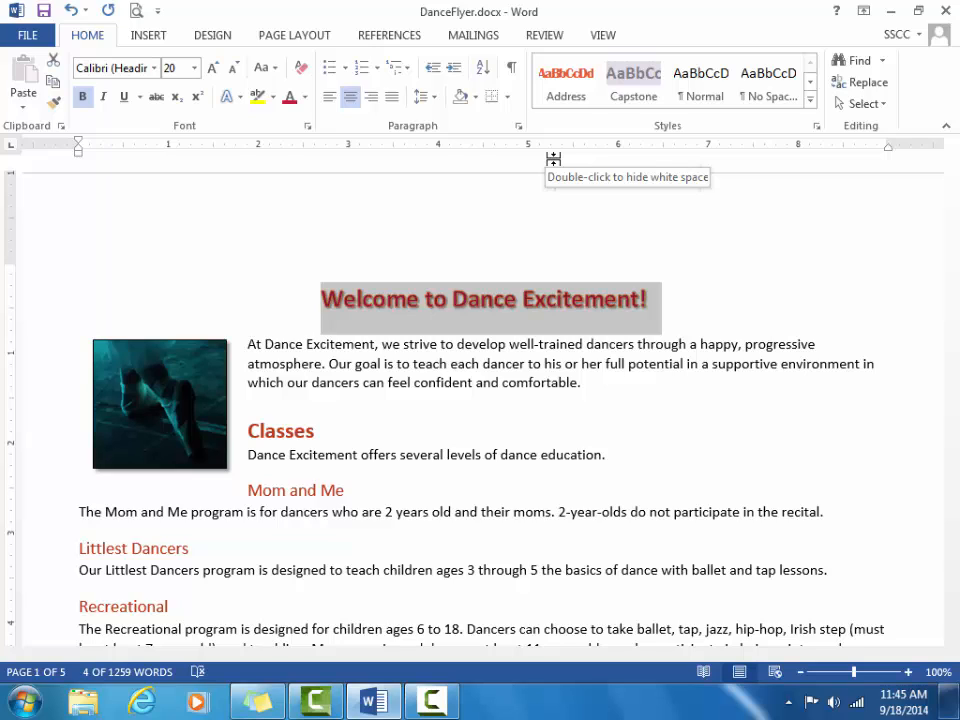
{"action": "left_click", "coordinate": [345, 240]}
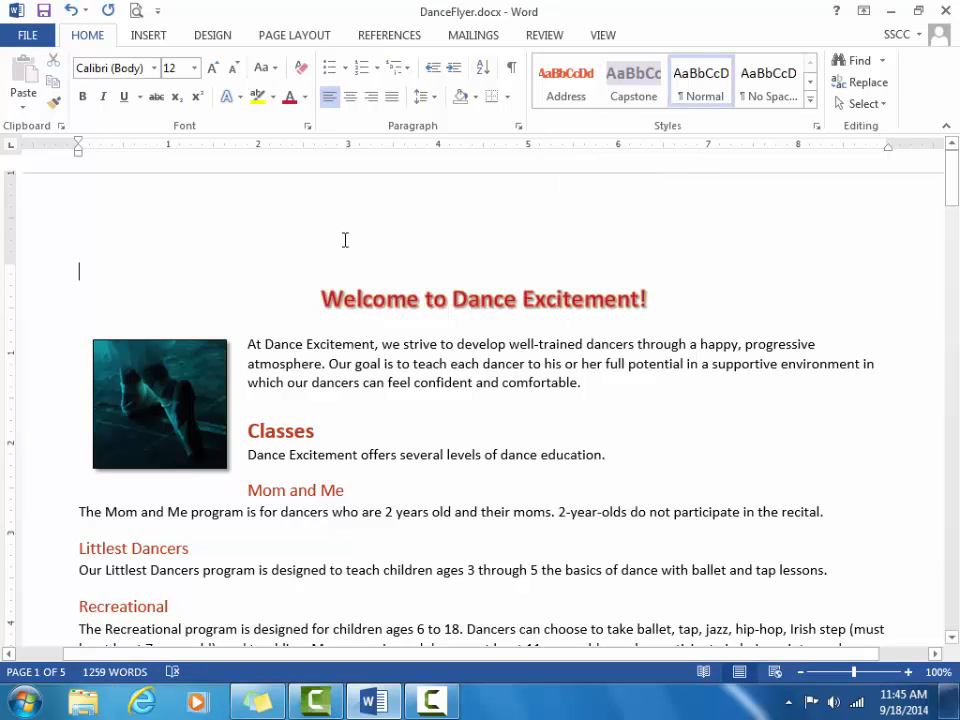
{"action": "left_click", "coordinate": [318, 299]}
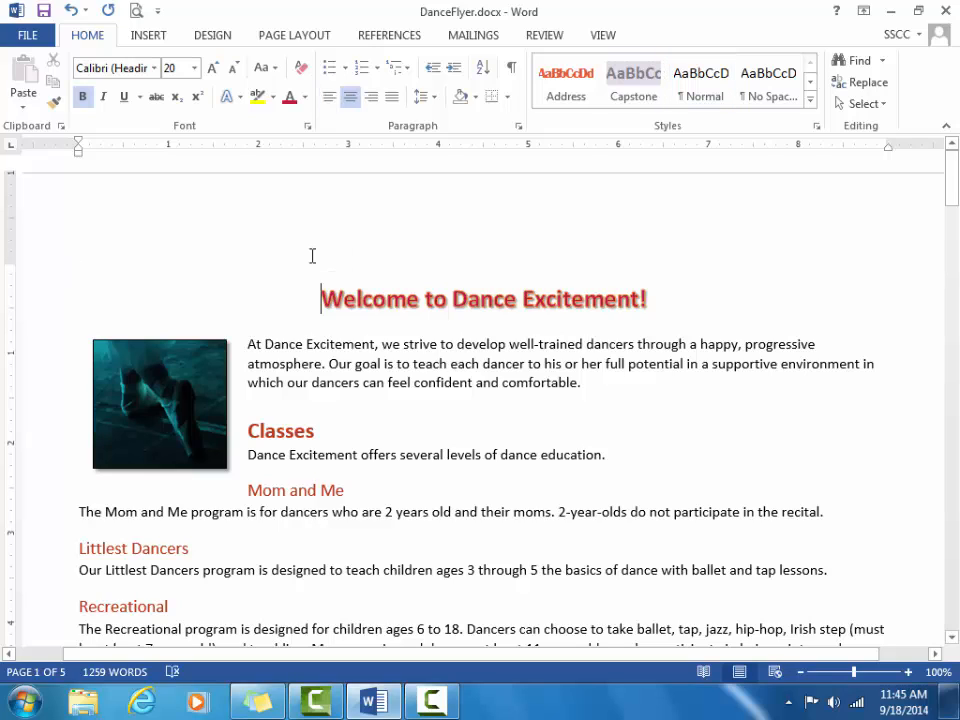
{"action": "left_click", "coordinate": [312, 252]}
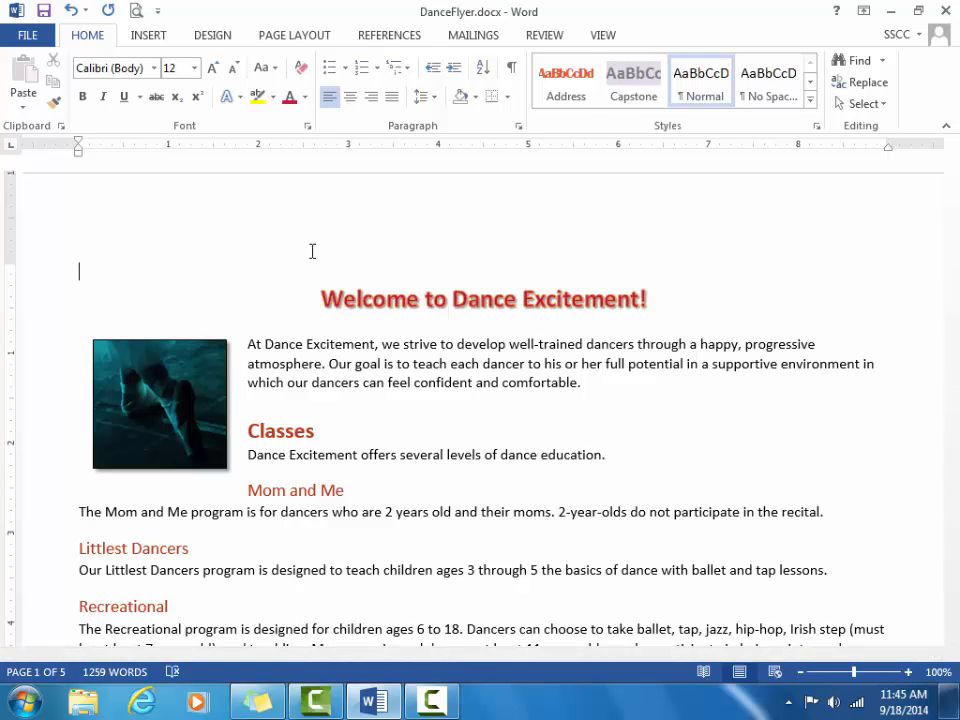
Step: Insert an orange-style WordArt box at the top of the flyer
{"action": "left_click", "coordinate": [148, 35]}
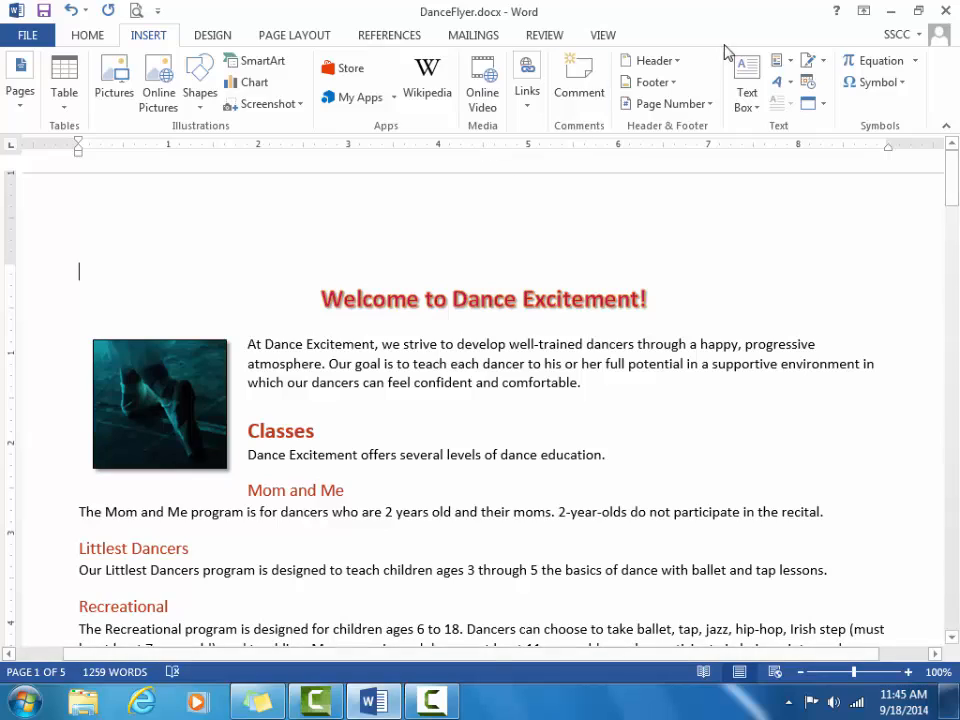
{"action": "left_click", "coordinate": [778, 88]}
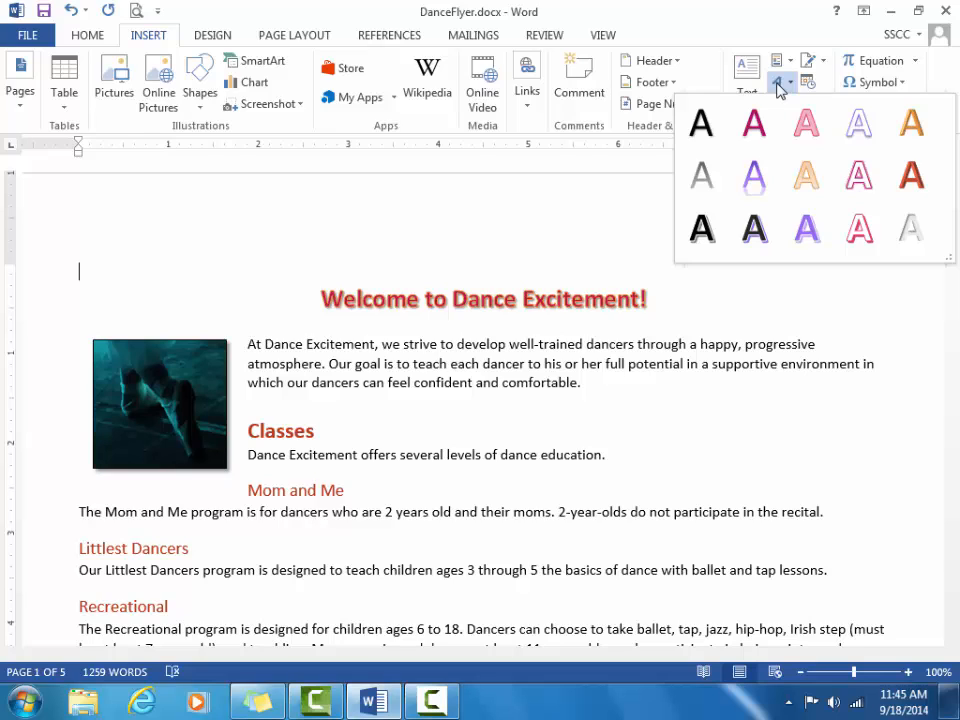
{"action": "left_click", "coordinate": [806, 172]}
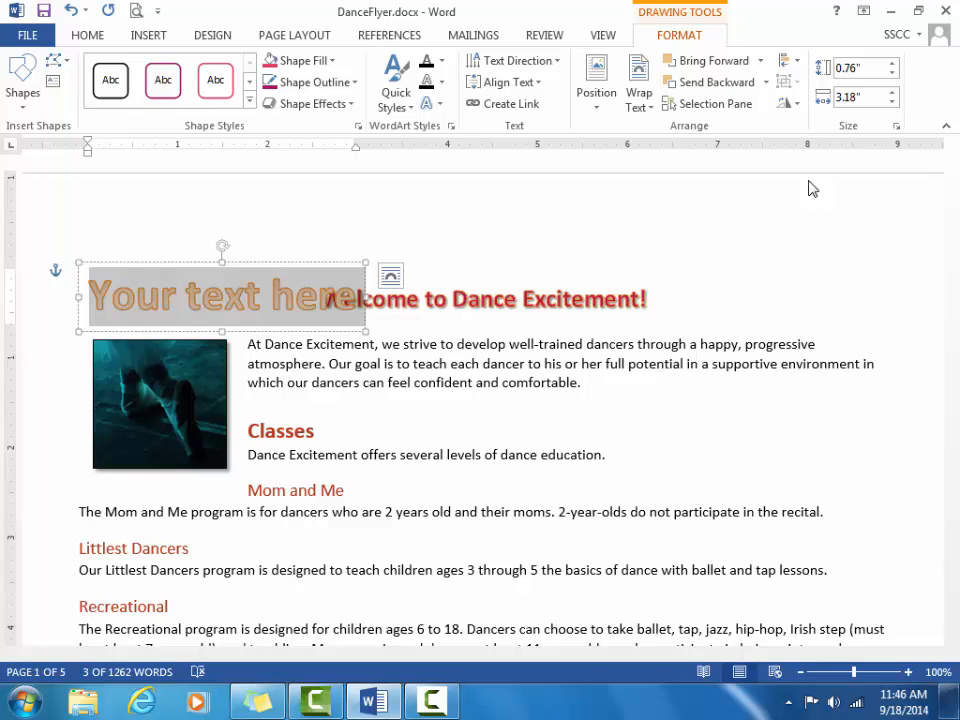
Step: Replace the WordArt placeholder with 'Dance Excitement' and select the whole box
{"action": "type", "text": "Dan"}
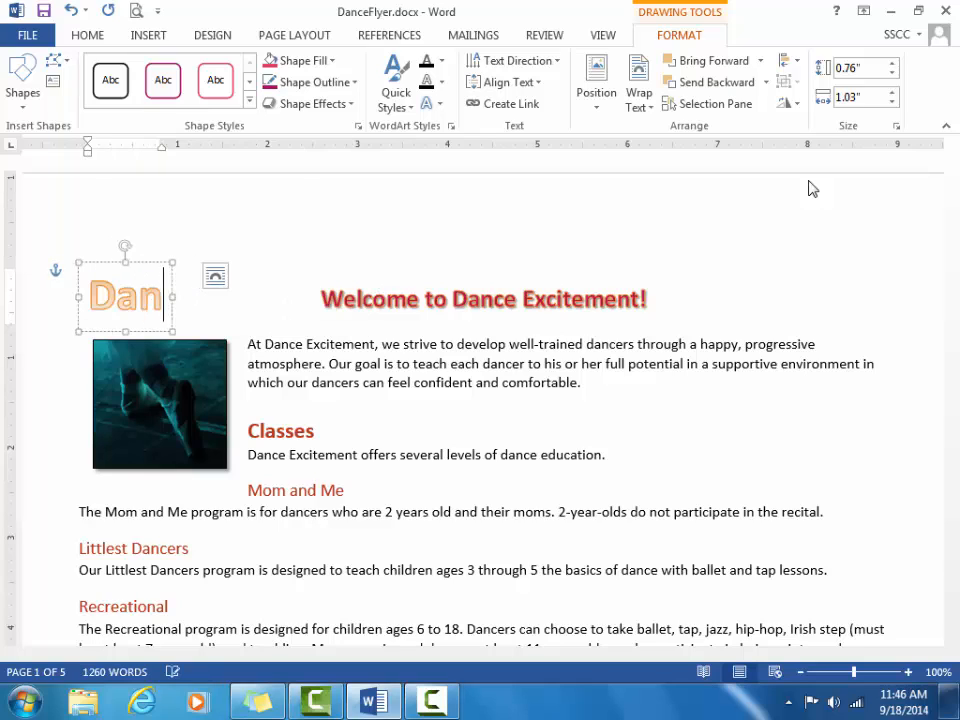
{"action": "type", "text": "ce E"}
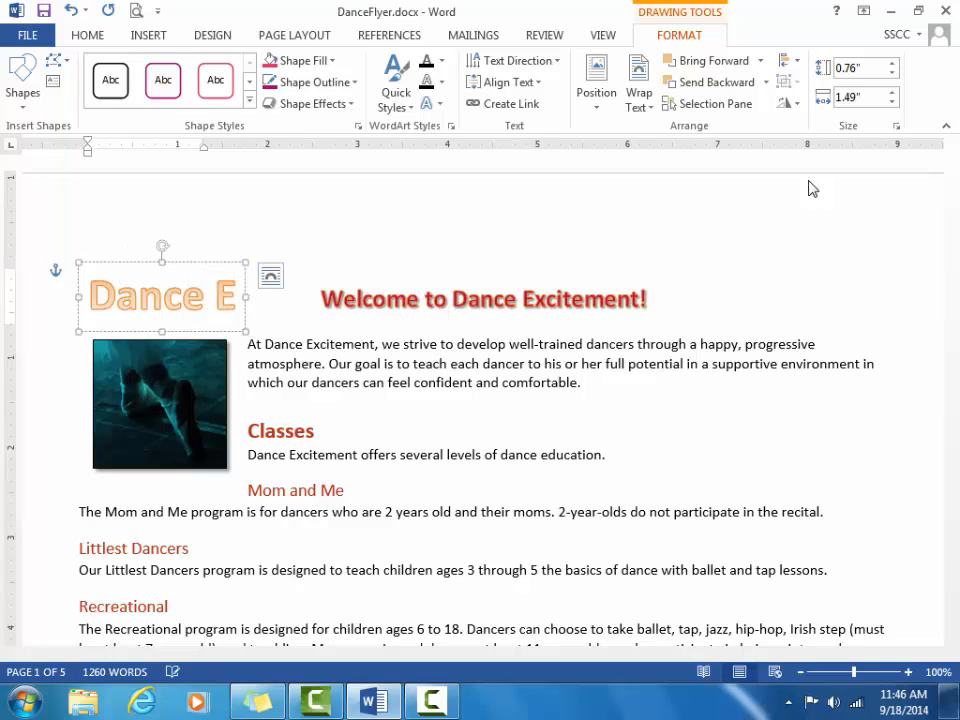
{"action": "type", "text": "xcitement"}
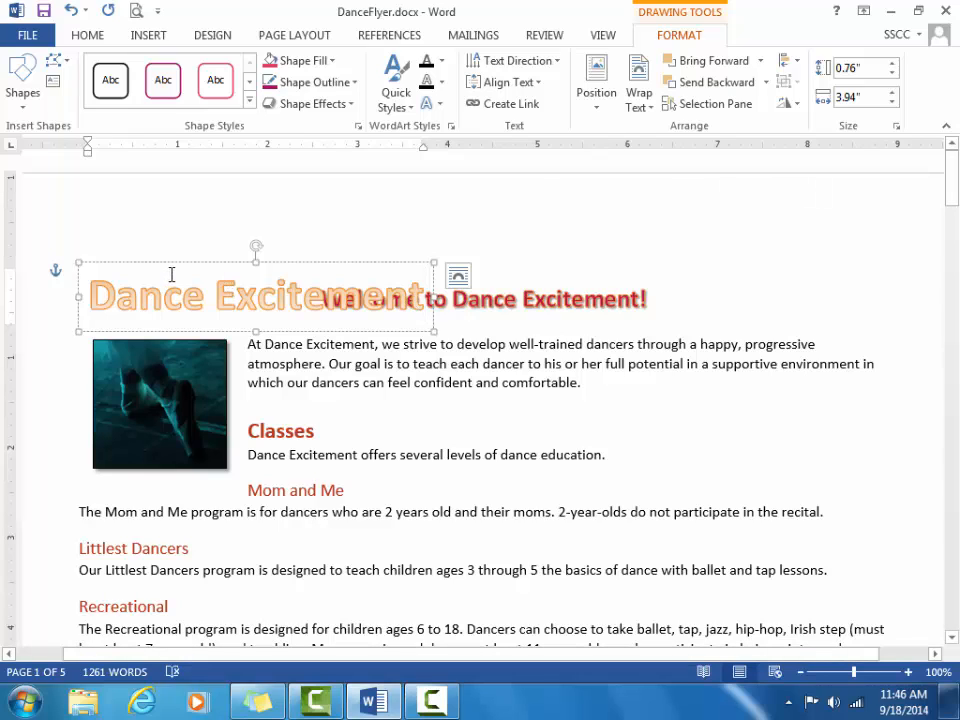
{"action": "left_click", "coordinate": [78, 269]}
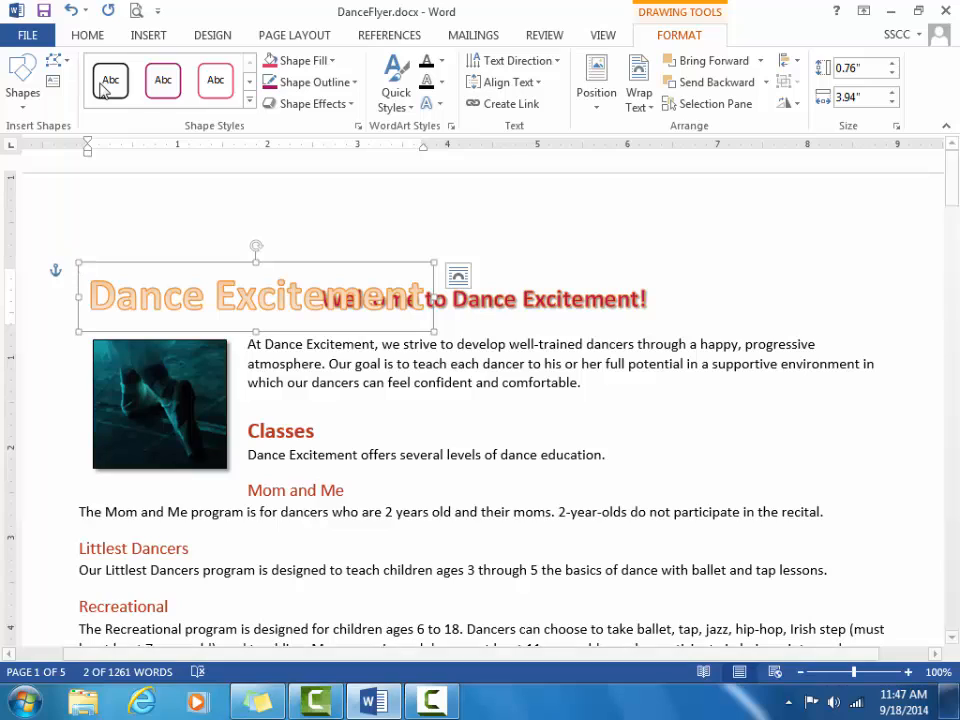
Step: Outline the WordArt letters in Red, Accent 3, Darker 50%
{"action": "left_click", "coordinate": [442, 82]}
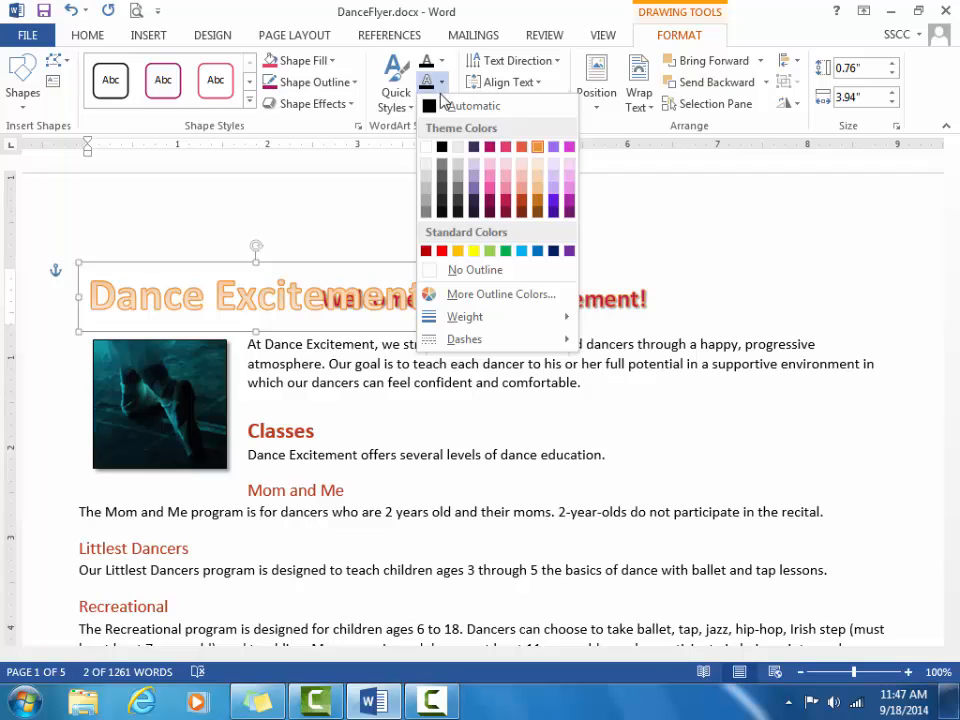
{"action": "left_click", "coordinate": [520, 214]}
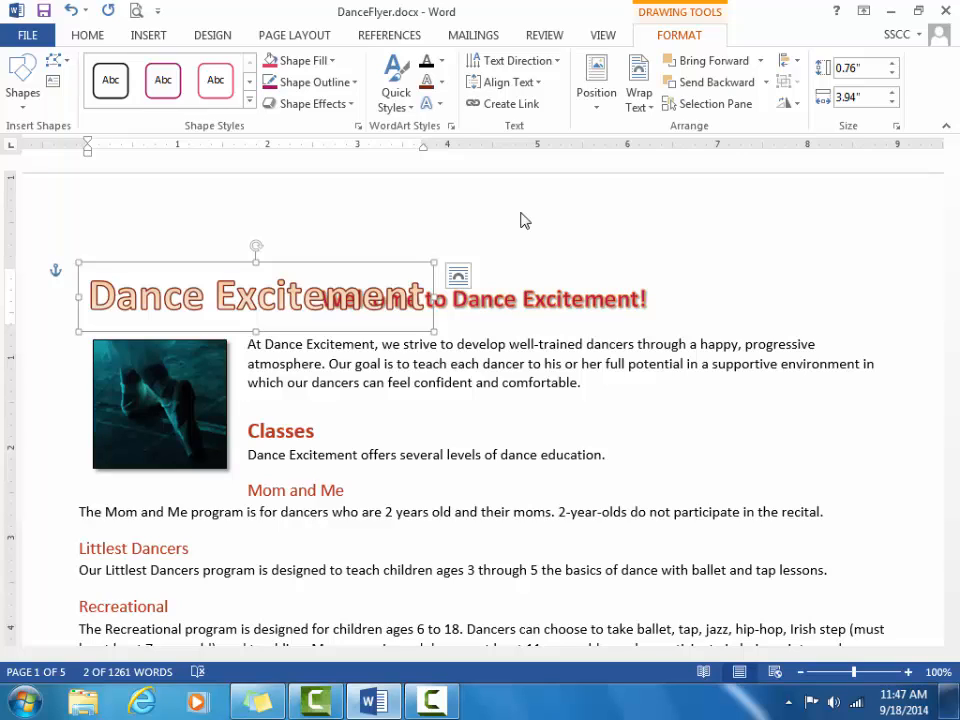
{"action": "left_click", "coordinate": [441, 85]}
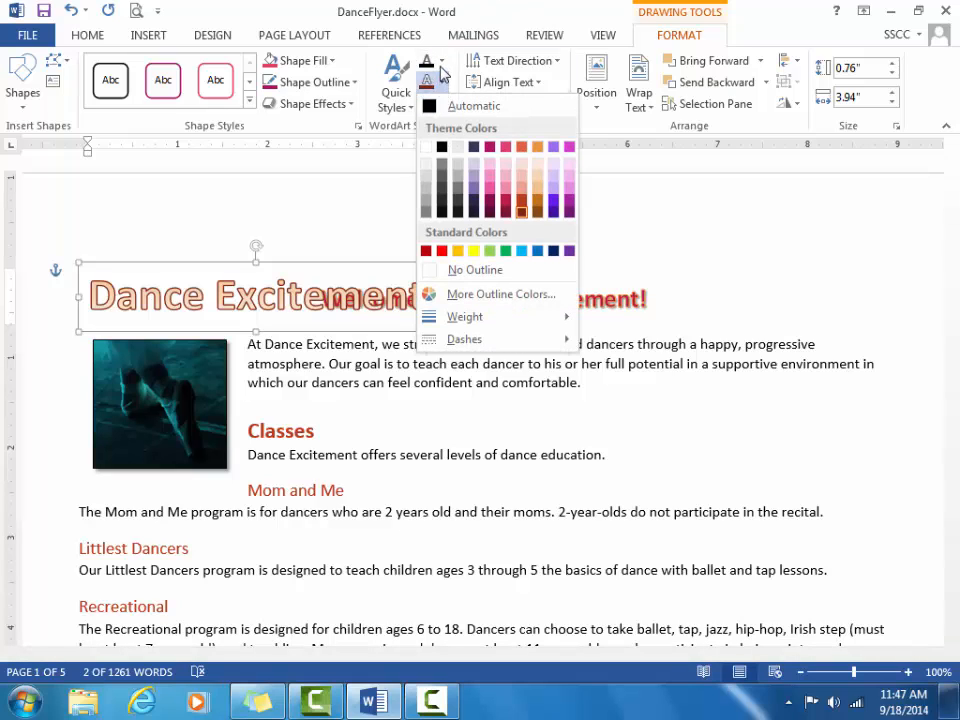
{"action": "left_click", "coordinate": [444, 63]}
{"action": "left_click", "coordinate": [444, 63]}
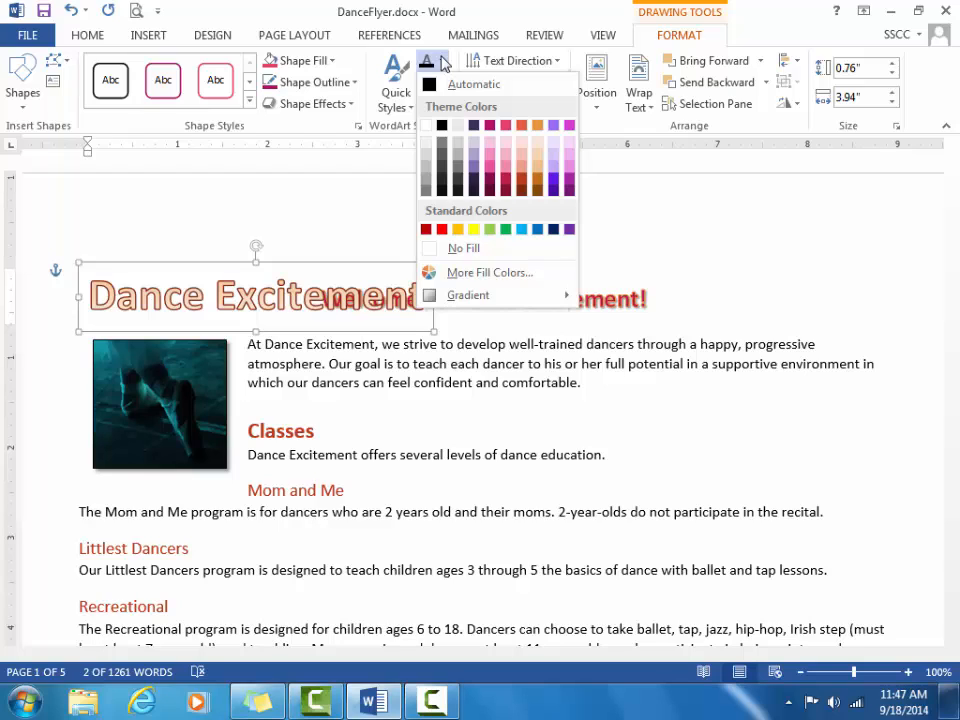
Step: Fill the 'Dance Excitement' letters with a red theme colour
{"action": "left_click", "coordinate": [524, 128]}
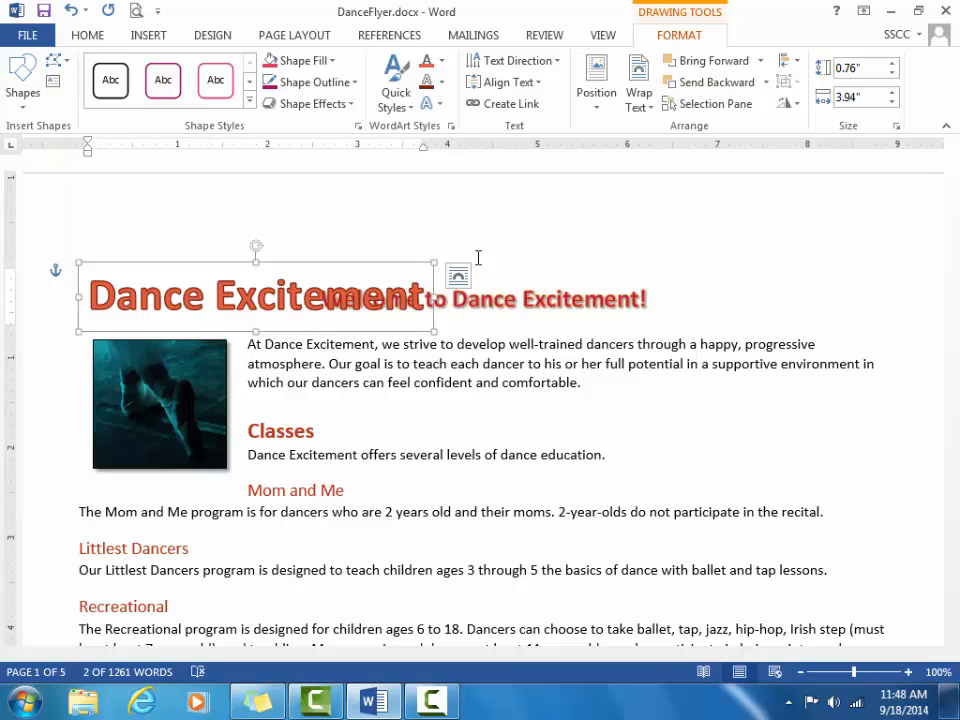
Step: Warp the 'Dance Excitement' WordArt with the Chevron Up transform
{"action": "left_click", "coordinate": [440, 104]}
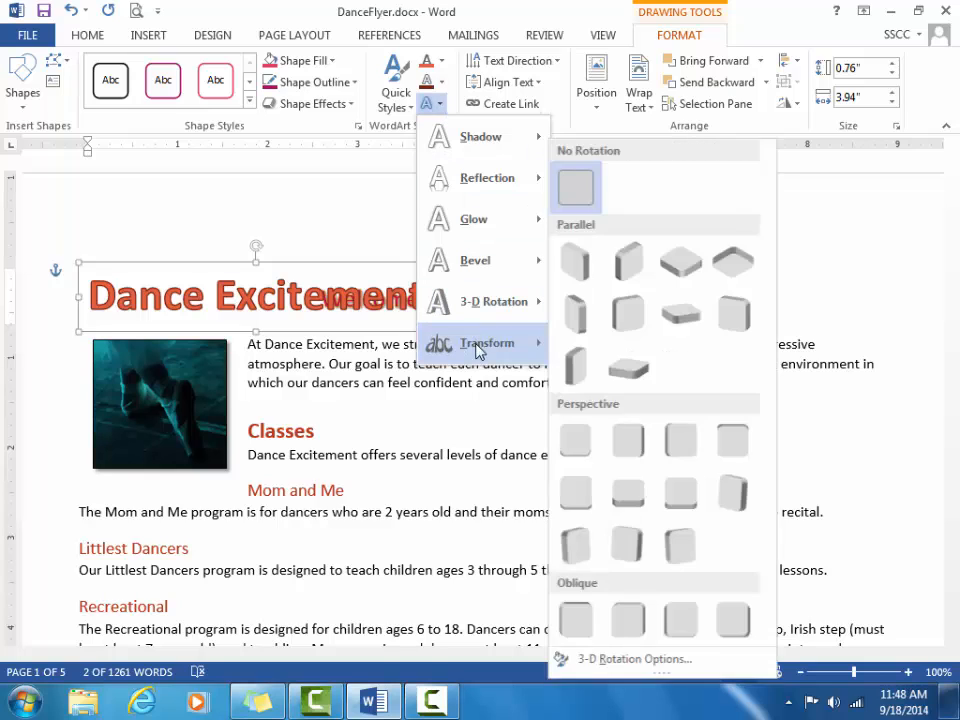
{"action": "mouse_move", "coordinate": [477, 352]}
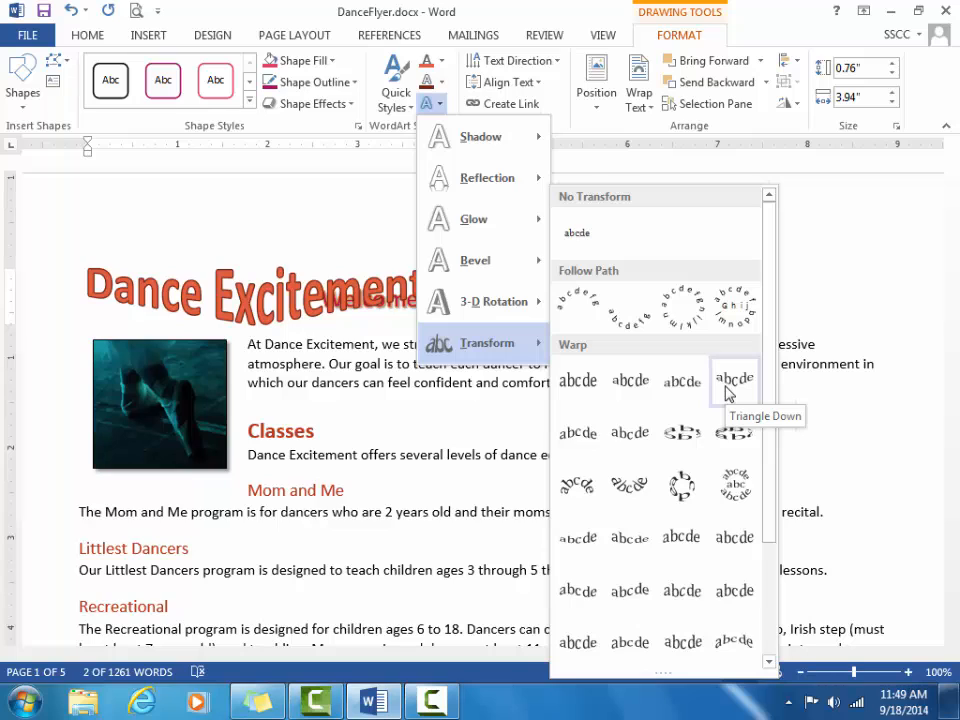
{"action": "left_click", "coordinate": [593, 448]}
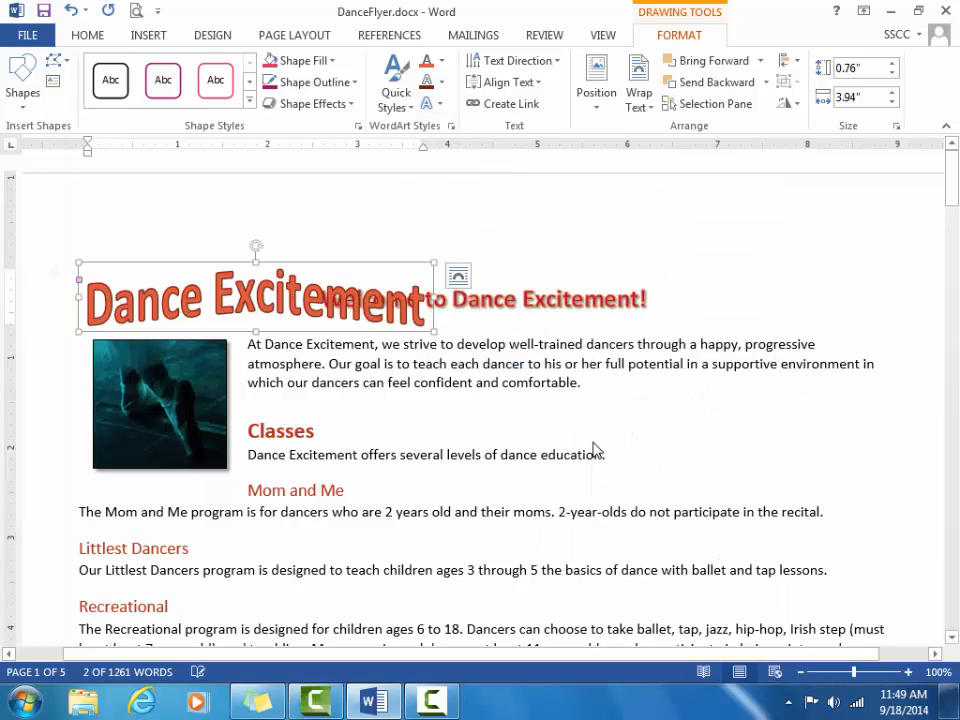
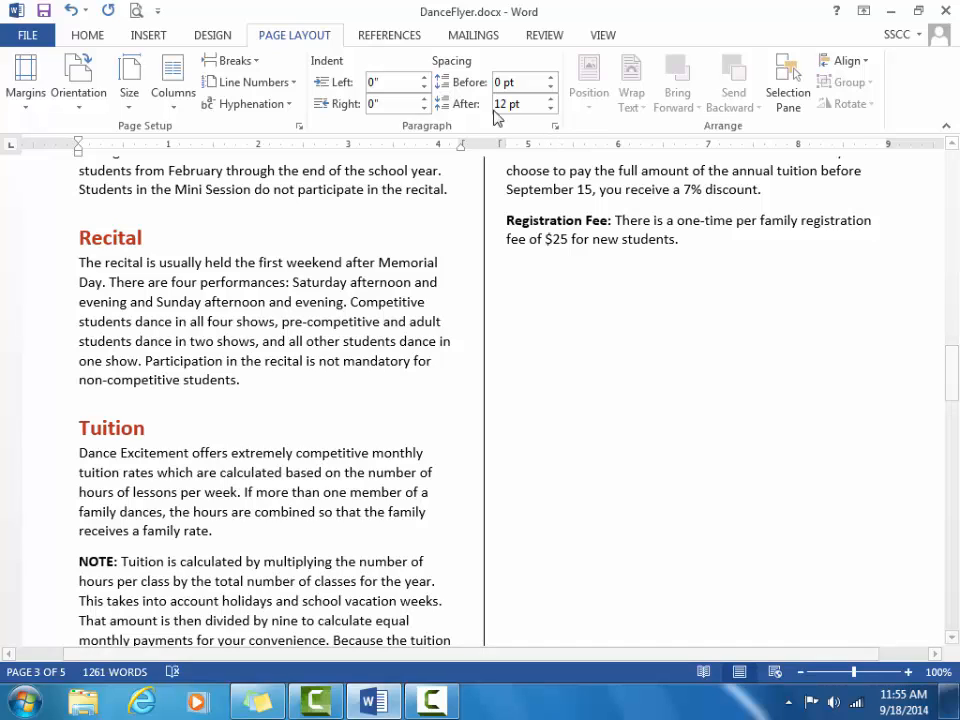
Step: Show formatting marks and open the Breaks list with the cursor after the Registration Fee paragraph
{"action": "left_click", "coordinate": [70, 37]}
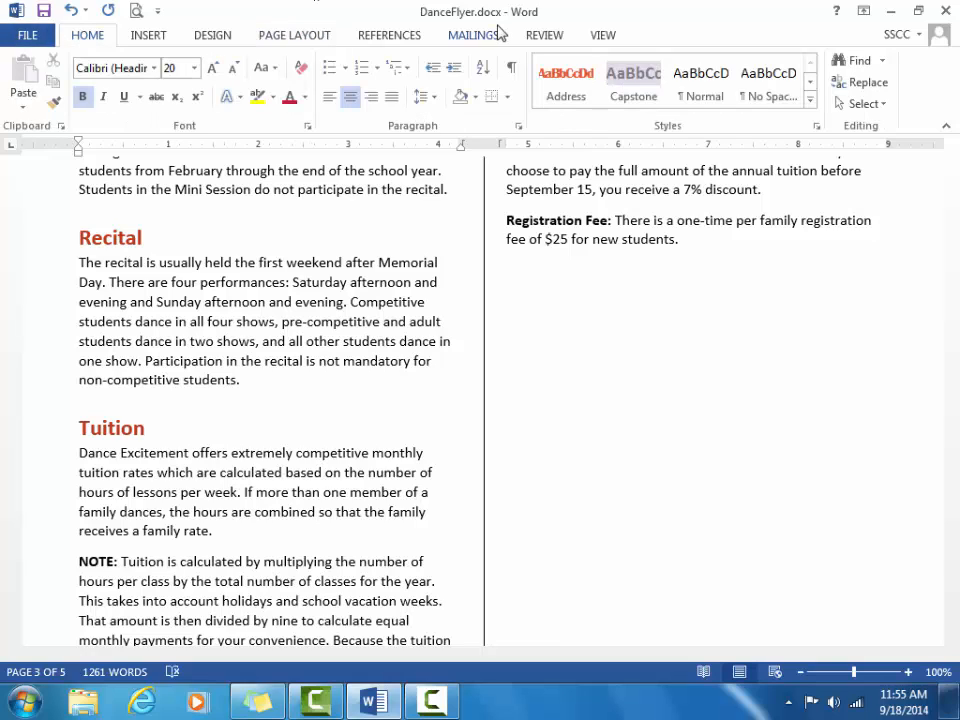
{"action": "left_click", "coordinate": [511, 70]}
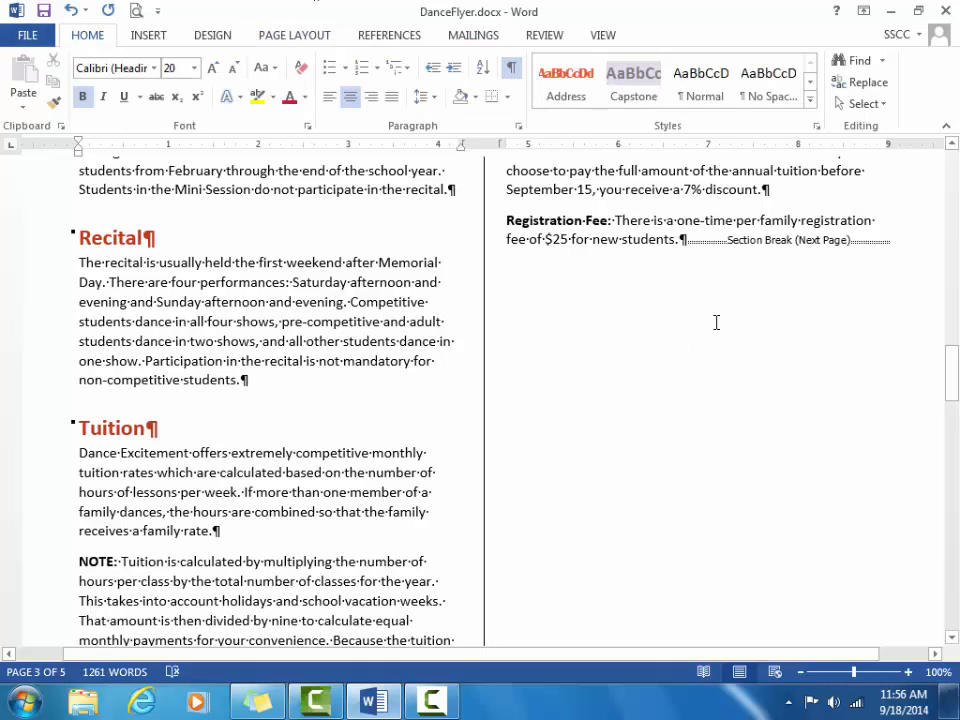
{"action": "left_click", "coordinate": [686, 243]}
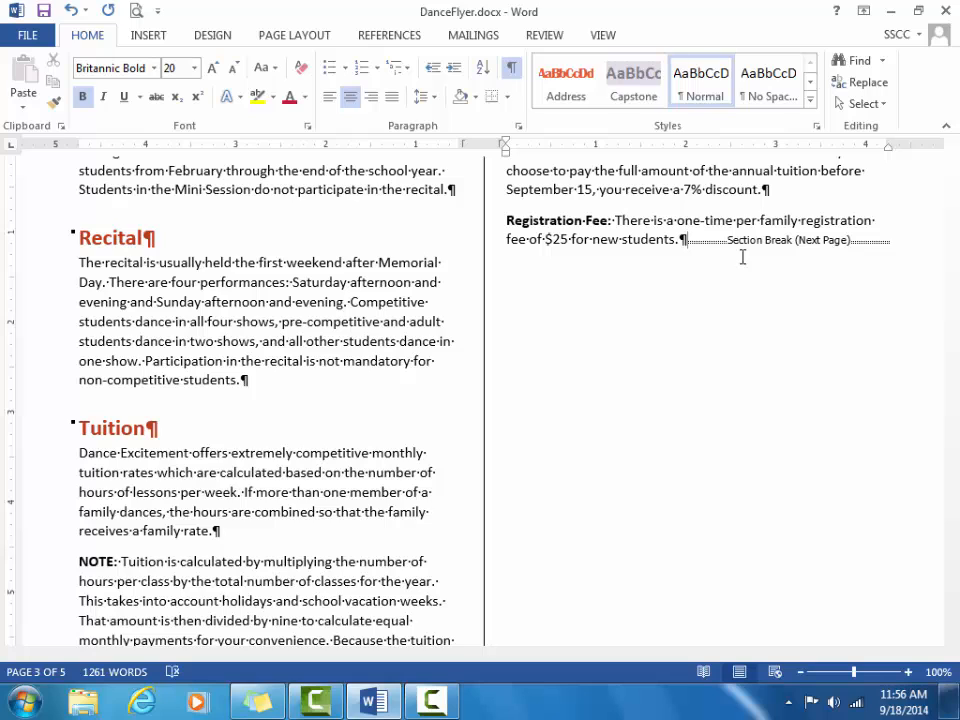
{"action": "left_click", "coordinate": [295, 37]}
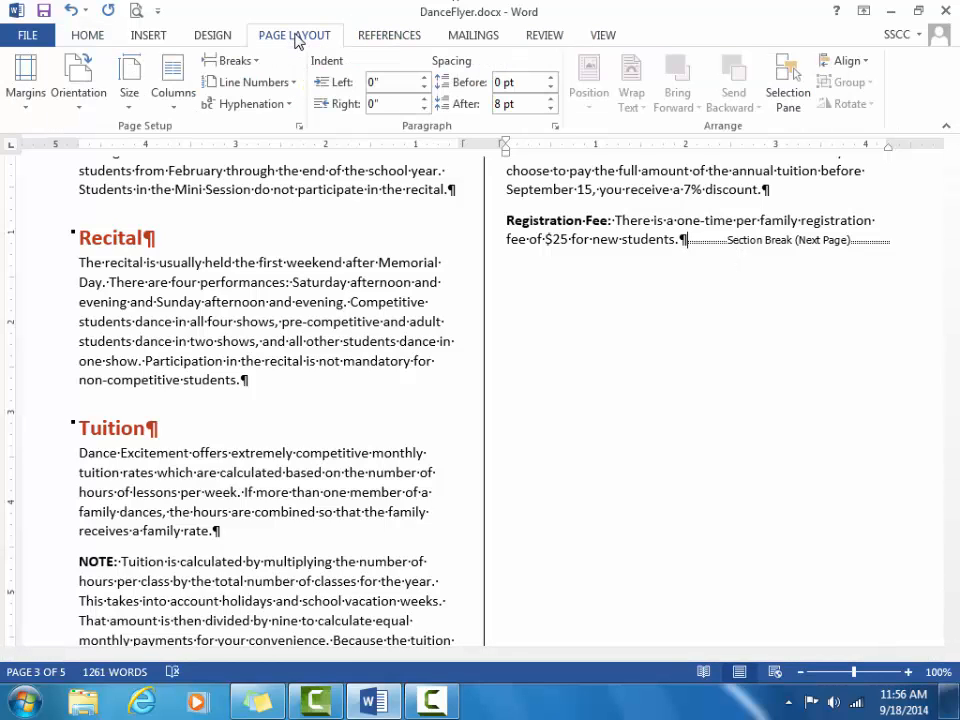
{"action": "left_click", "coordinate": [238, 62]}
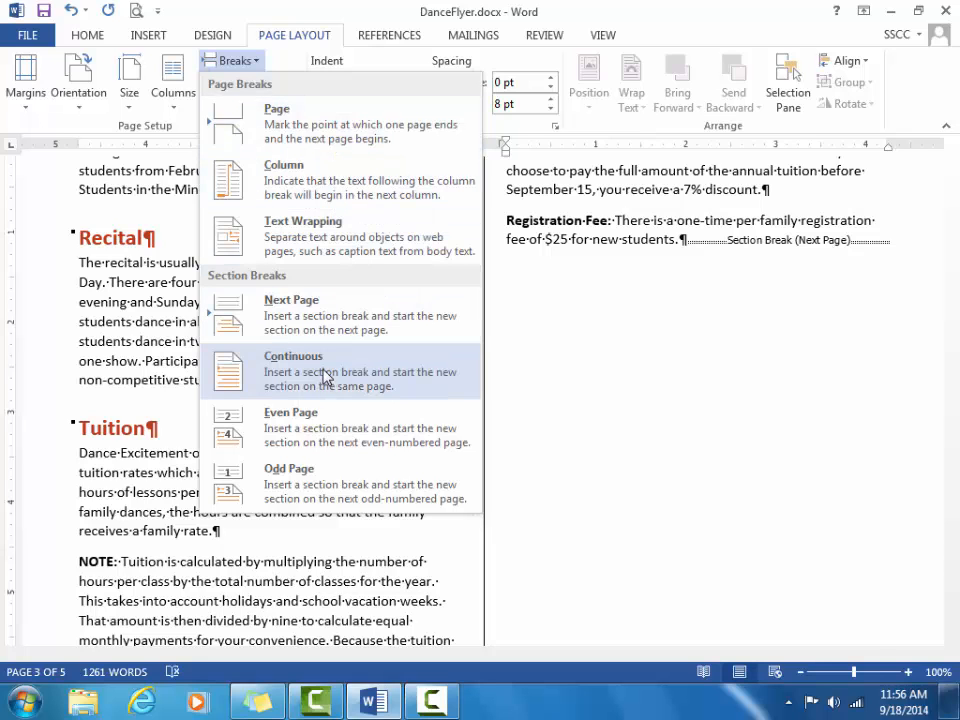
Step: Add a Continuous section break after the Registration Fee paragraph to balance the columns
{"action": "left_click", "coordinate": [240, 380]}
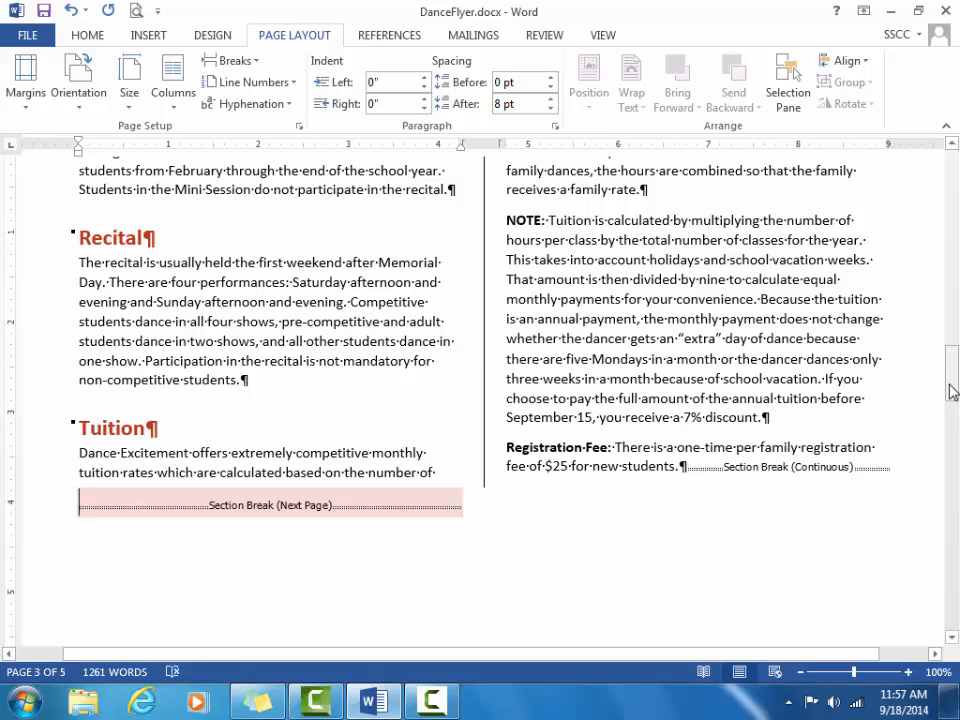
Step: Scroll to the page 4 address block and open, then close, its footer
{"action": "left_click_drag", "start_coordinate": [950, 392], "coordinate": [952, 455]}
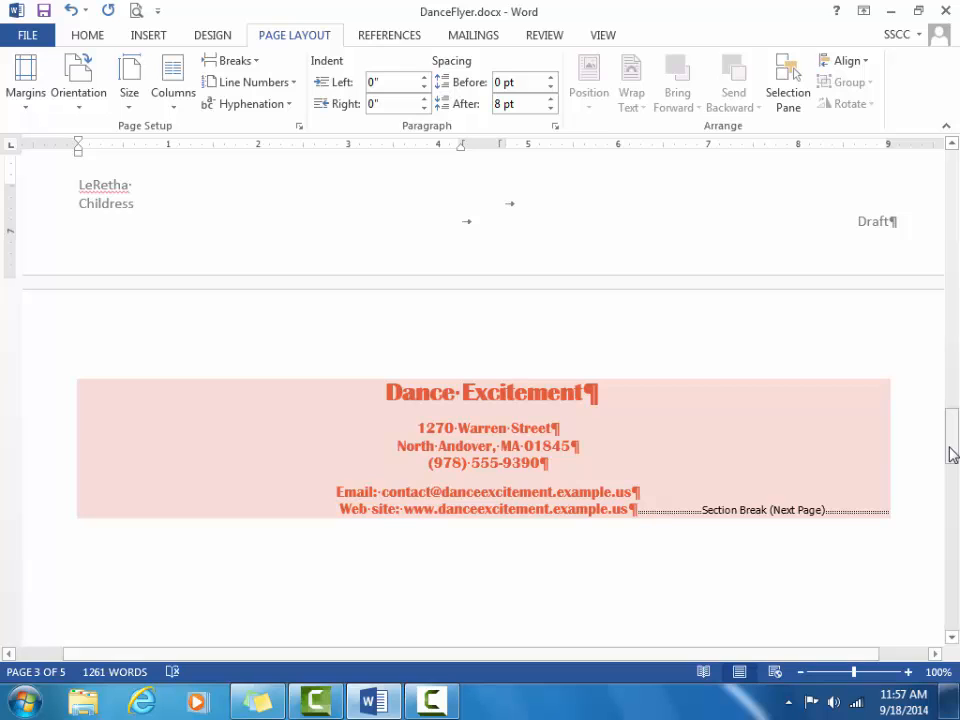
{"action": "double_click", "coordinate": [748, 216]}
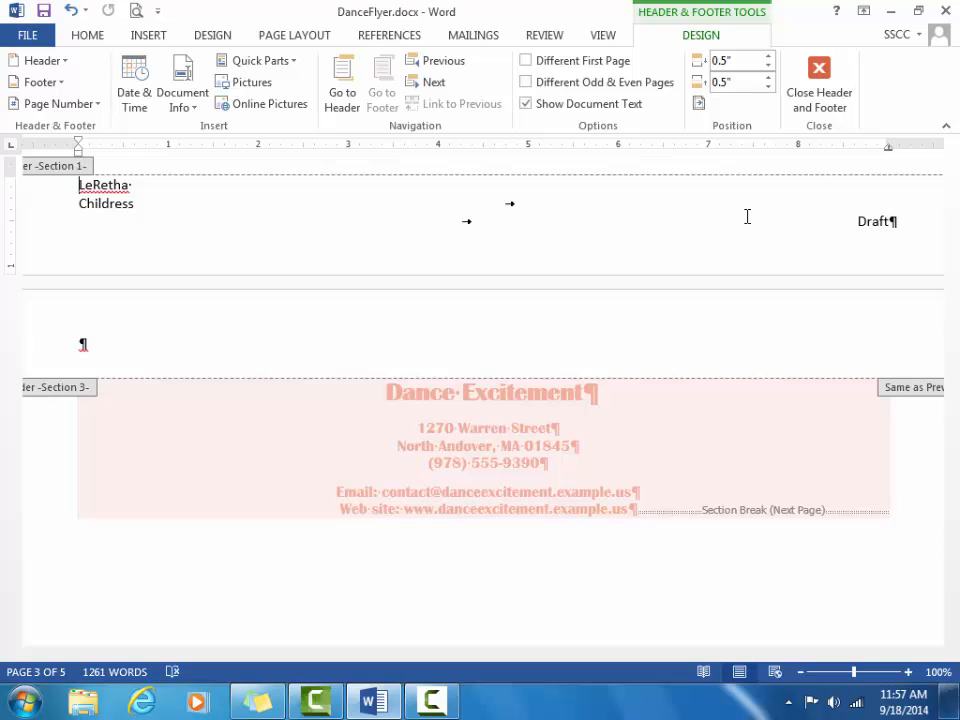
{"action": "double_click", "coordinate": [781, 541]}
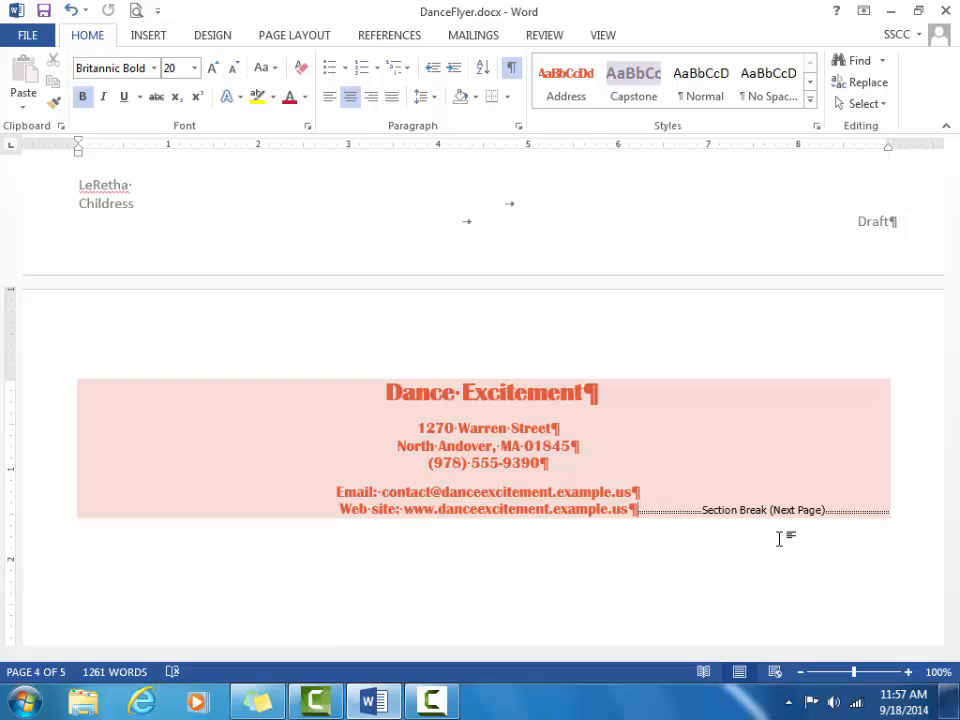
{"action": "left_click", "coordinate": [605, 38]}
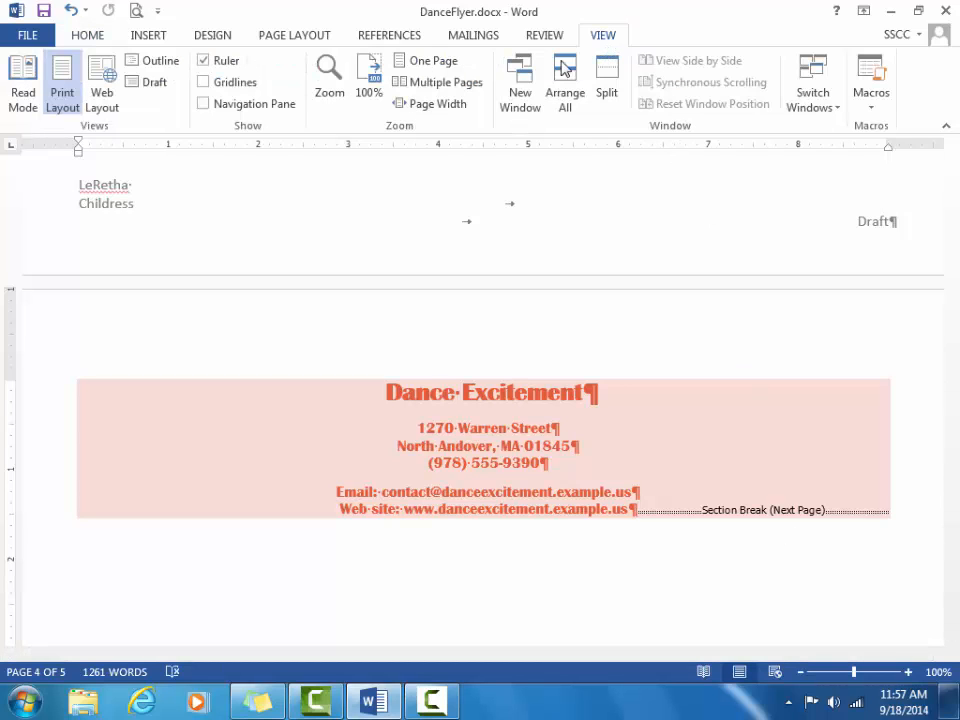
Step: Show the flyer as Multiple Pages at 35% zoom, scrolled up to the first pages
{"action": "left_click", "coordinate": [481, 87]}
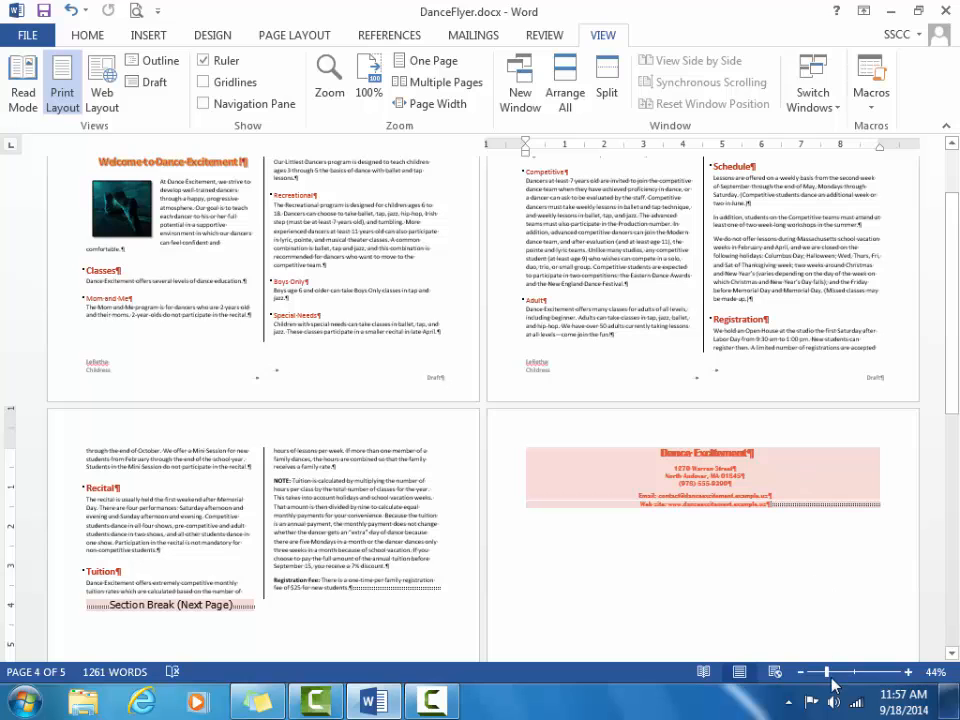
{"action": "left_click_drag", "start_coordinate": [828, 678], "coordinate": [825, 683]}
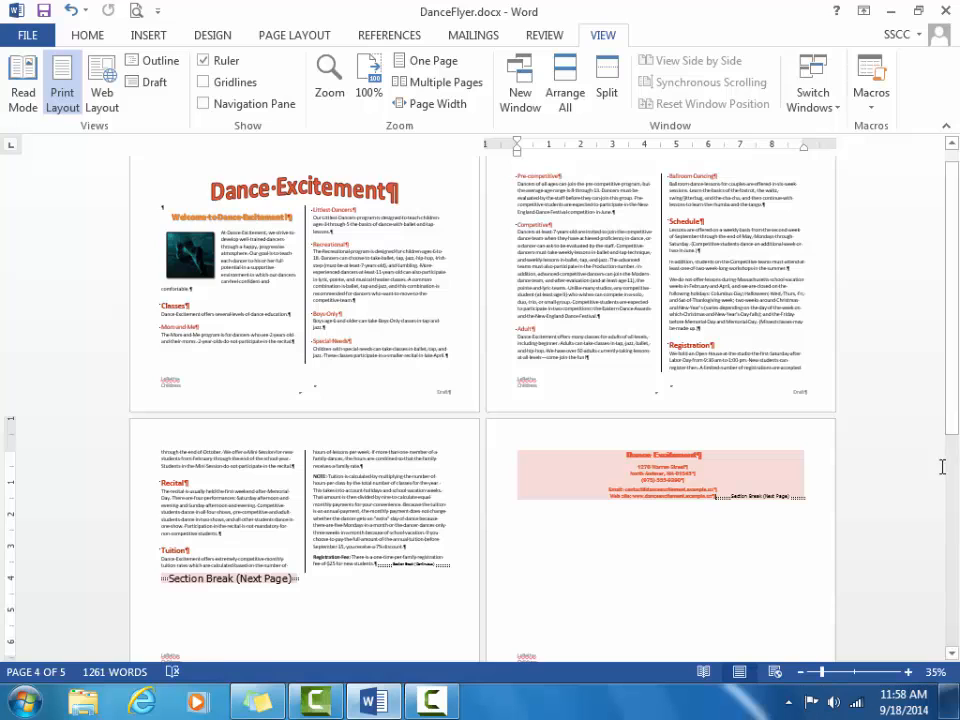
{"action": "left_click_drag", "start_coordinate": [951, 422], "coordinate": [957, 458]}
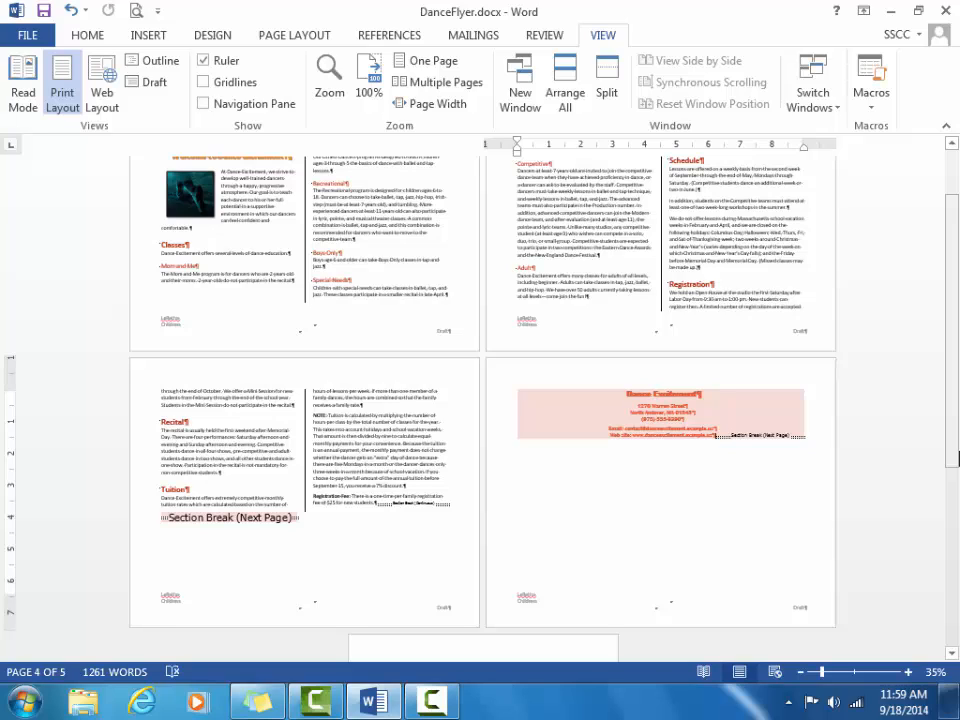
Step: Open ClassTable.docx from the Desktop folder through File > Open
{"action": "left_click", "coordinate": [27, 38]}
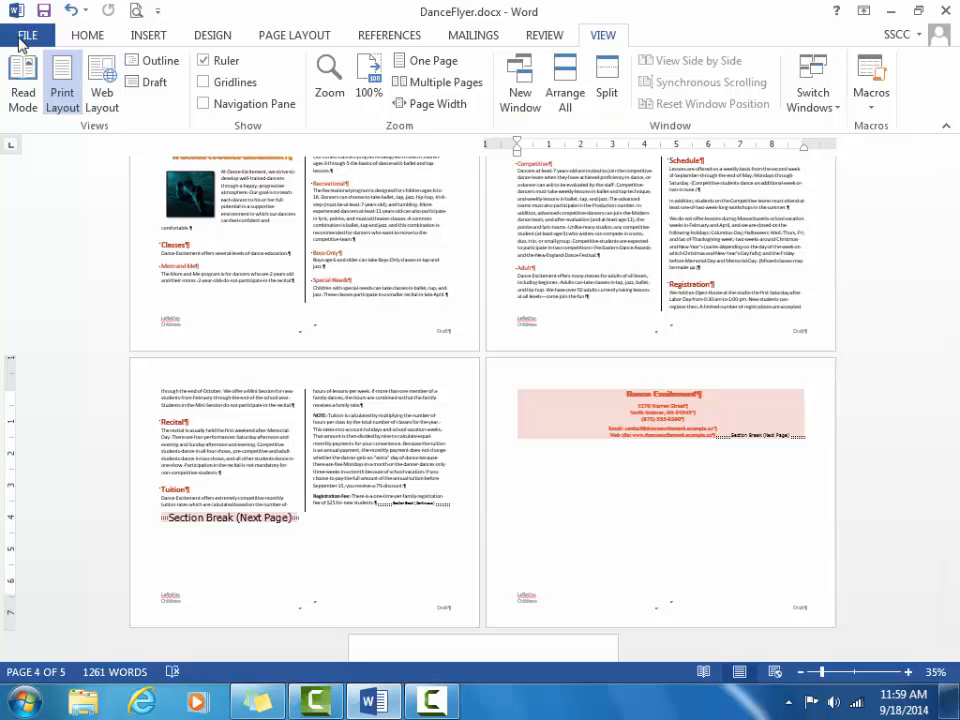
{"action": "left_click", "coordinate": [51, 154]}
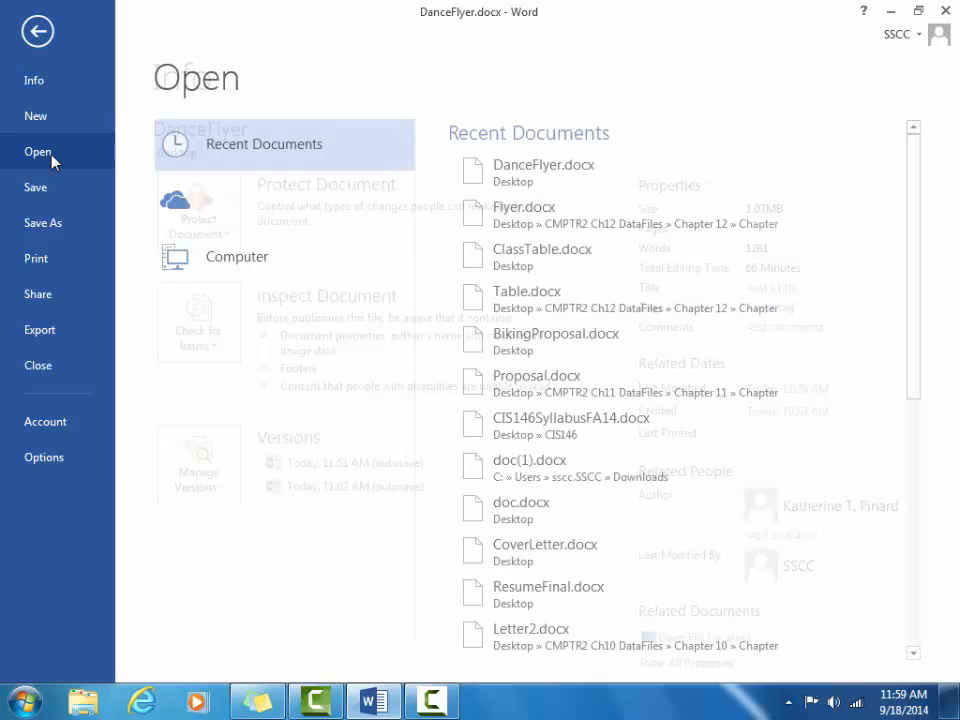
{"action": "left_click", "coordinate": [253, 260]}
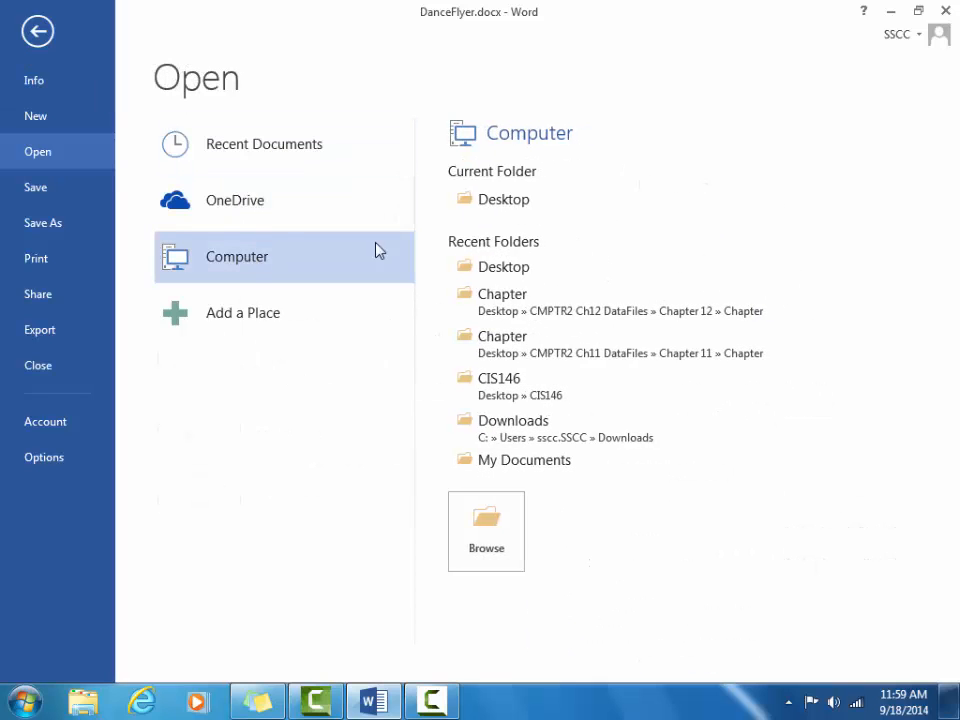
{"action": "left_click", "coordinate": [488, 527]}
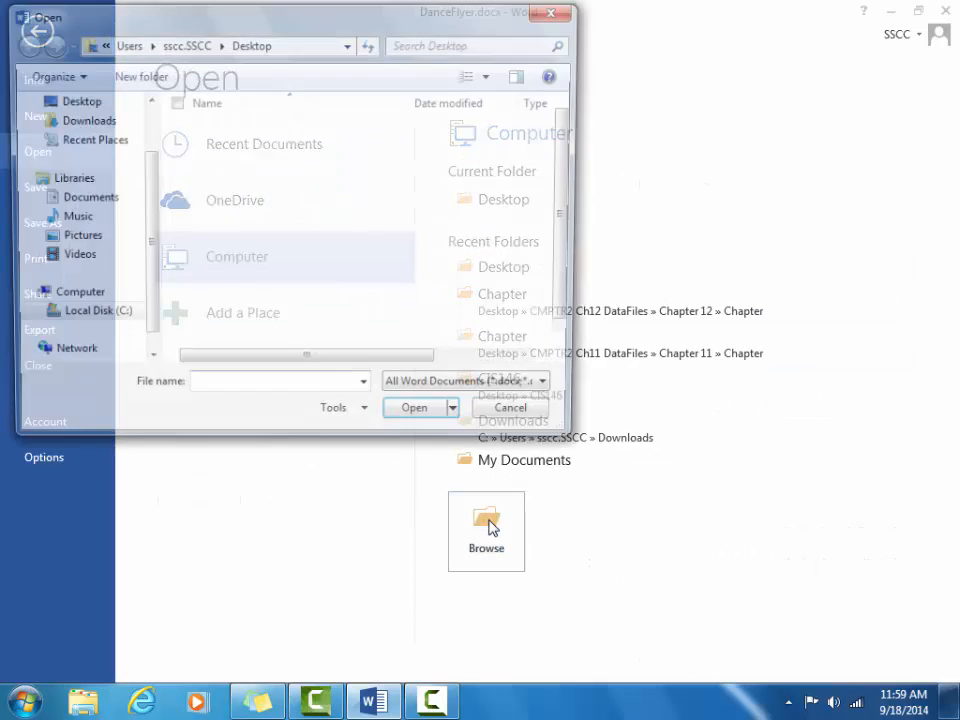
{"action": "left_click", "coordinate": [120, 102]}
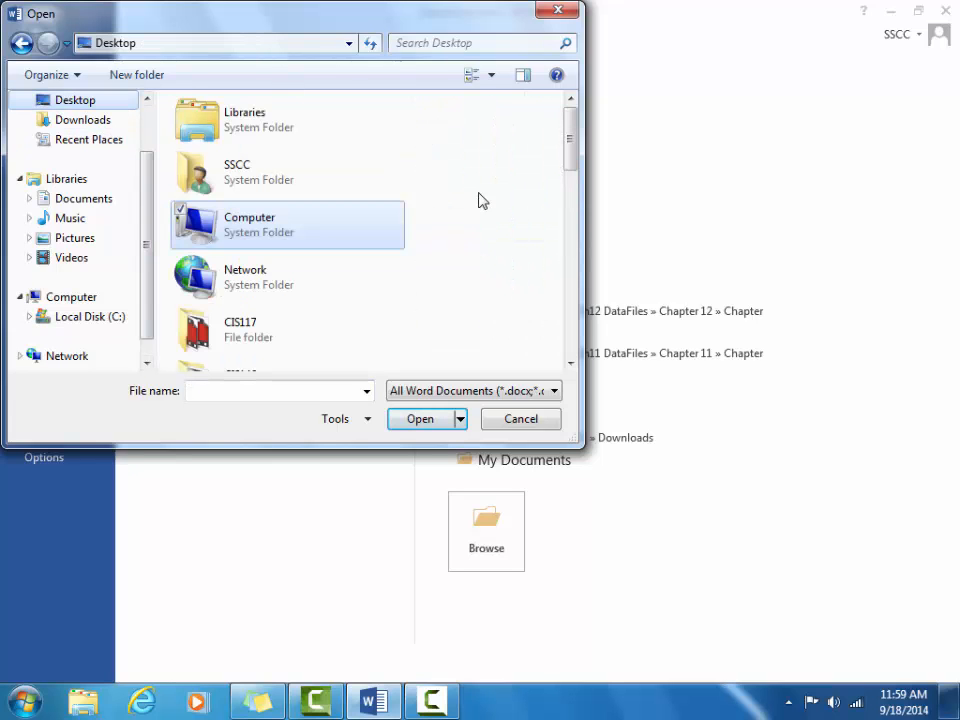
{"action": "left_click_drag", "start_coordinate": [572, 163], "coordinate": [574, 331]}
{"action": "left_click", "coordinate": [370, 311]}
{"action": "left_click", "coordinate": [438, 424]}
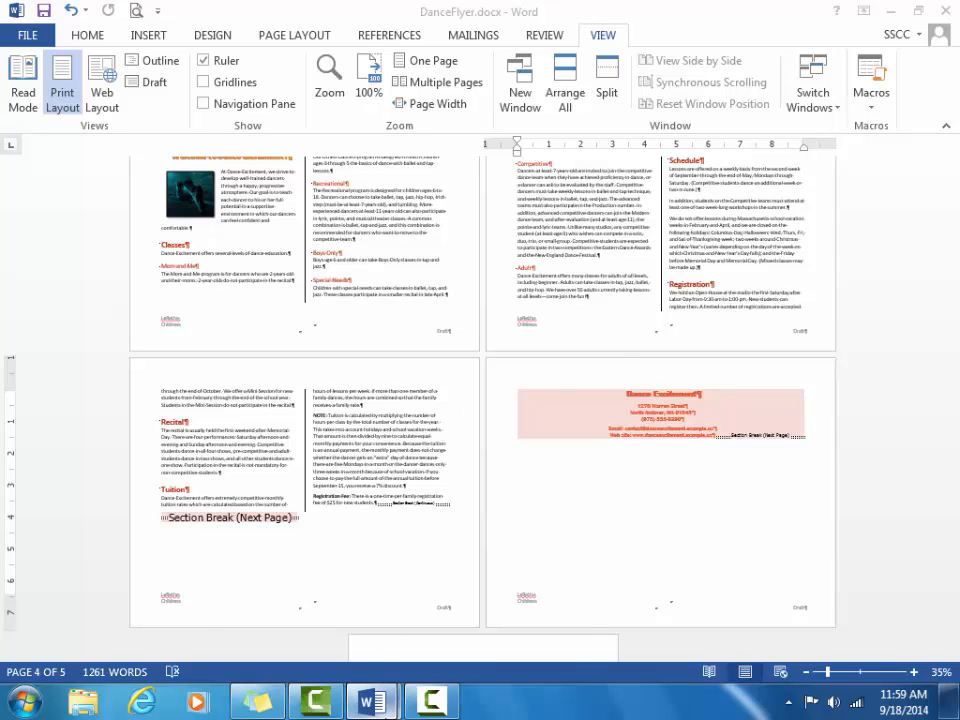
Step: Close the ClassTable window and reopen ClassTable.docx from its desktop icon
{"action": "mouse_move", "coordinate": [384, 708]}
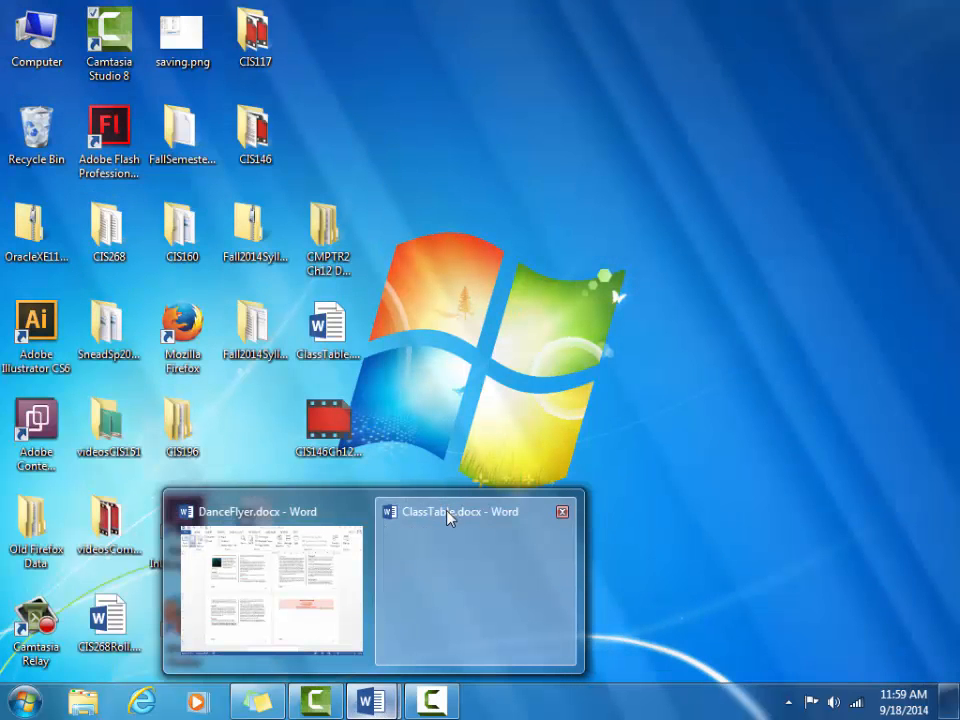
{"action": "left_click", "coordinate": [448, 514]}
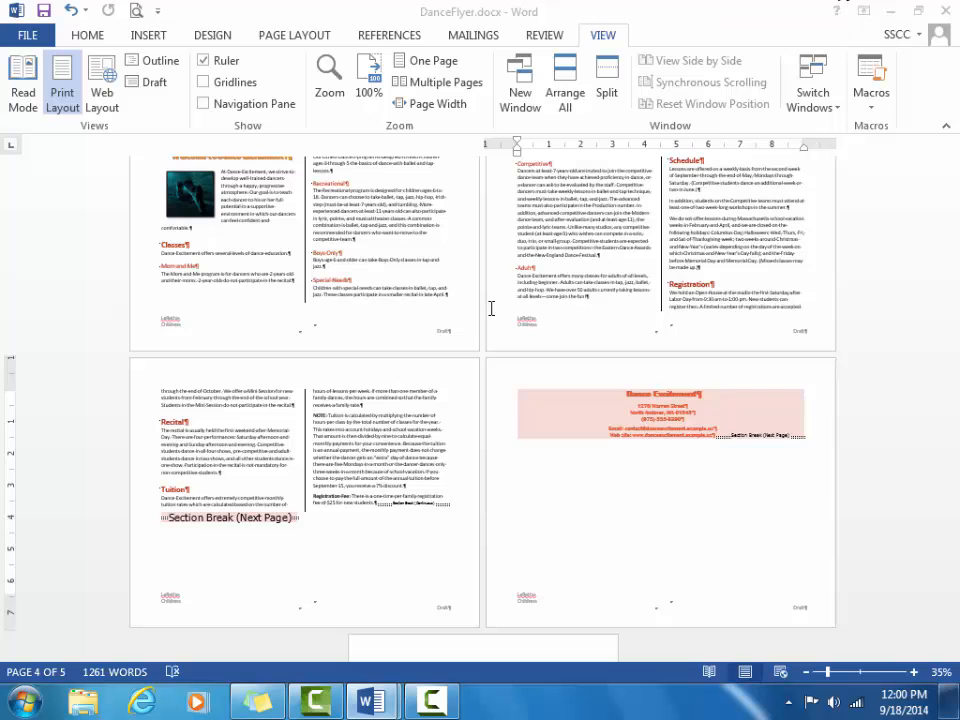
{"action": "mouse_move", "coordinate": [372, 700]}
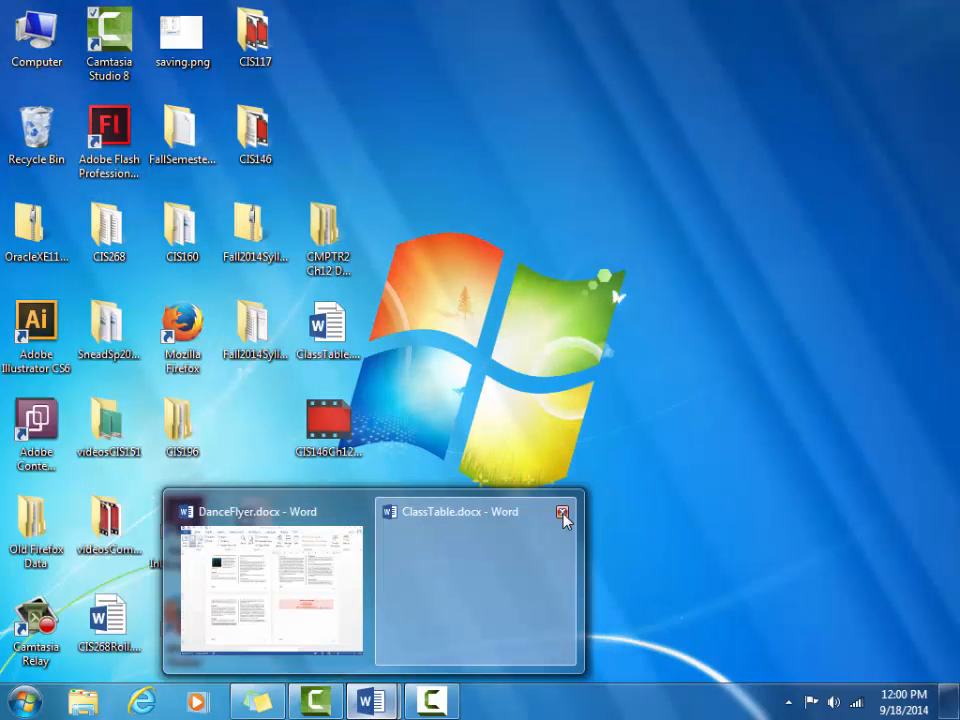
{"action": "left_click", "coordinate": [563, 512]}
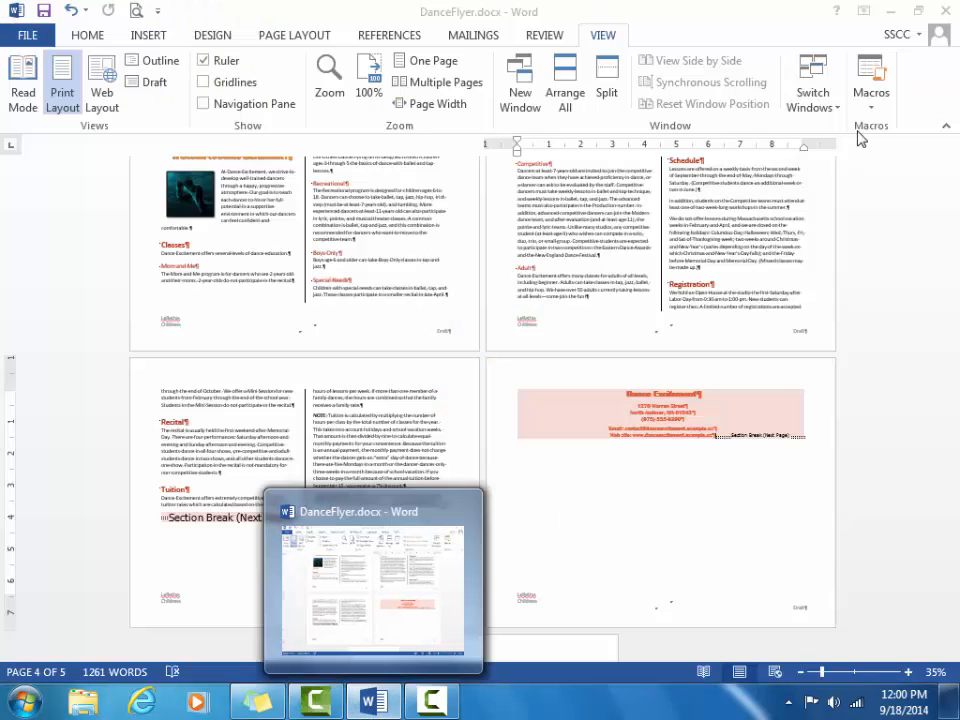
{"action": "left_click", "coordinate": [889, 14]}
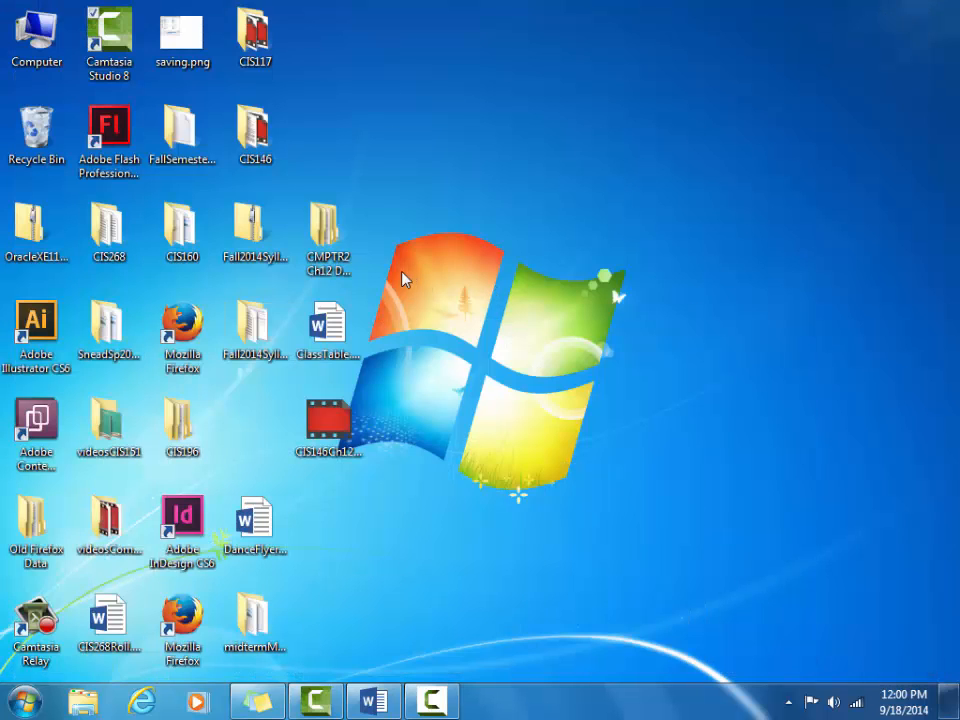
{"action": "left_click", "coordinate": [328, 340]}
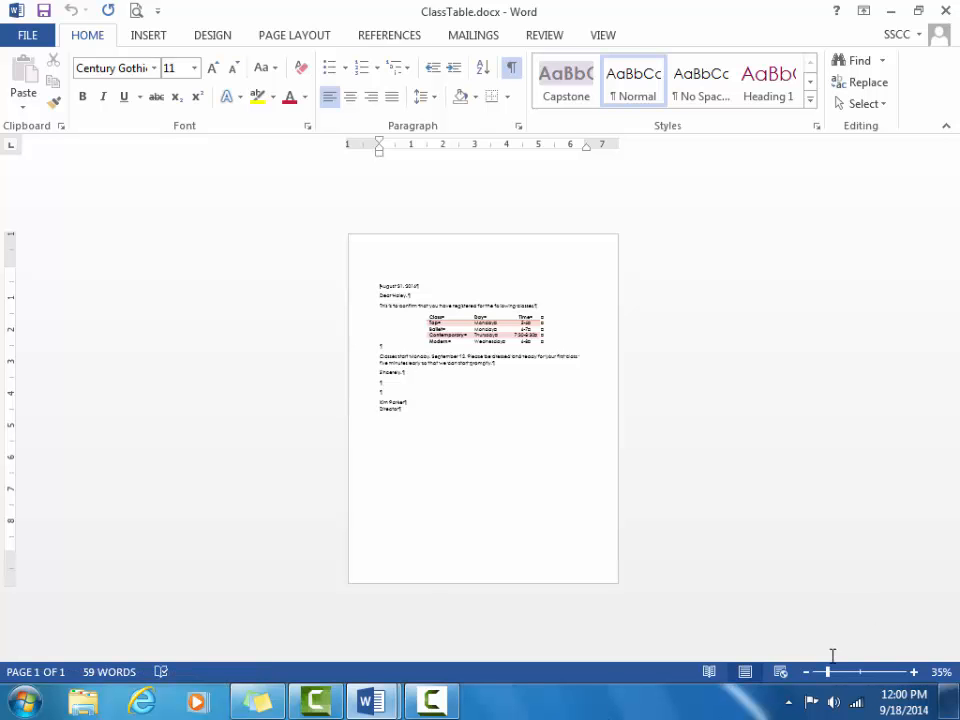
Step: Zoom the ClassTable letter to 100% and check the still-empty Quick Parts list
{"action": "left_click_drag", "start_coordinate": [830, 675], "coordinate": [862, 679]}
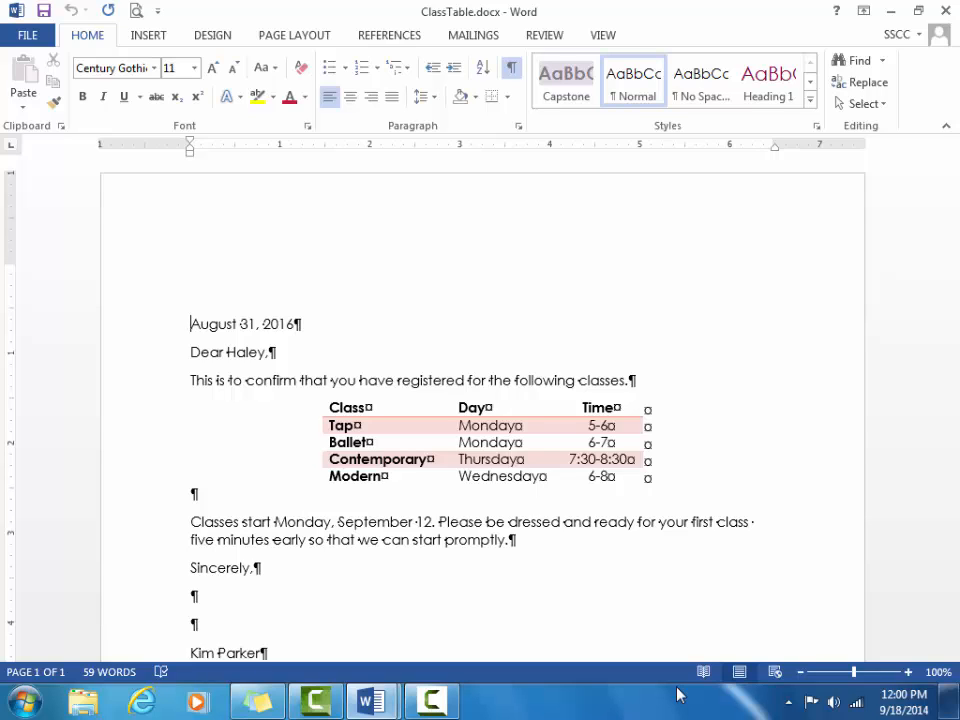
{"action": "left_click", "coordinate": [149, 45]}
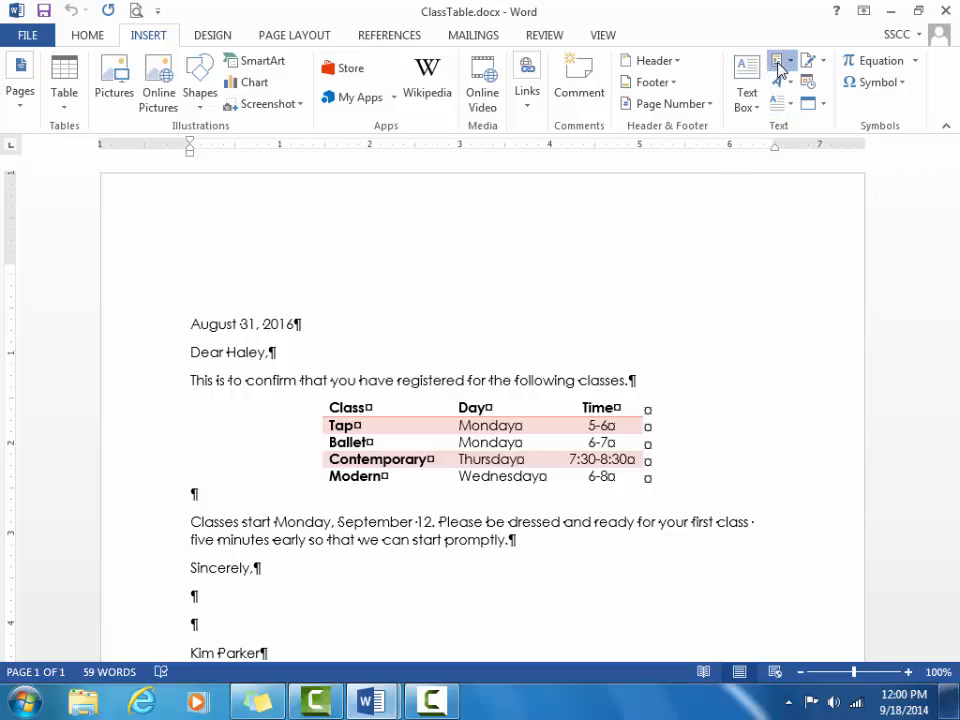
{"action": "left_click", "coordinate": [779, 66]}
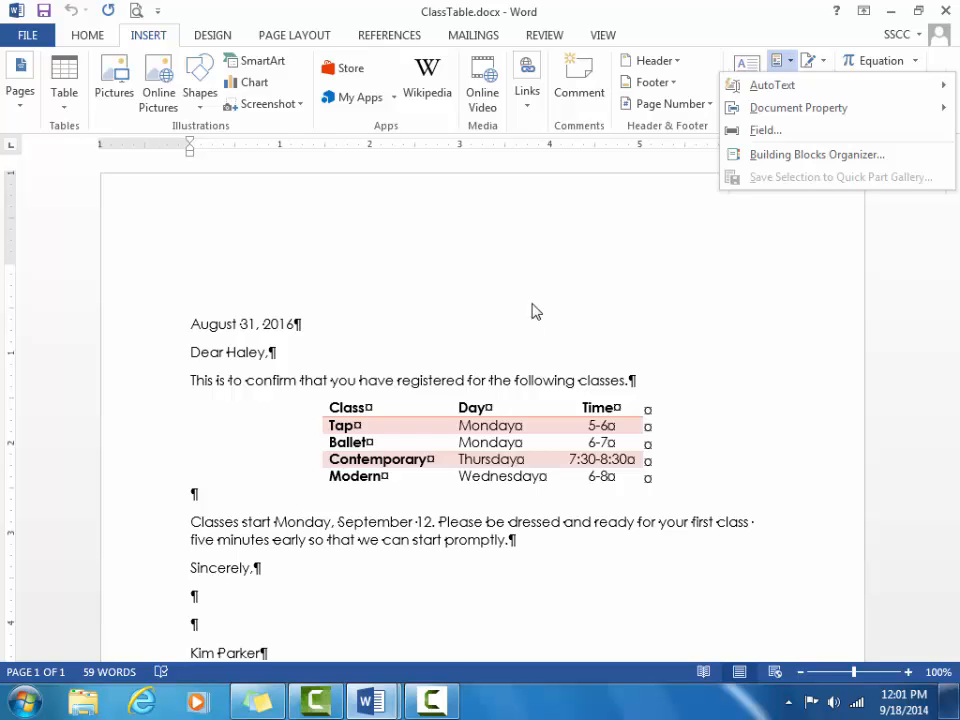
{"action": "left_click", "coordinate": [372, 701]}
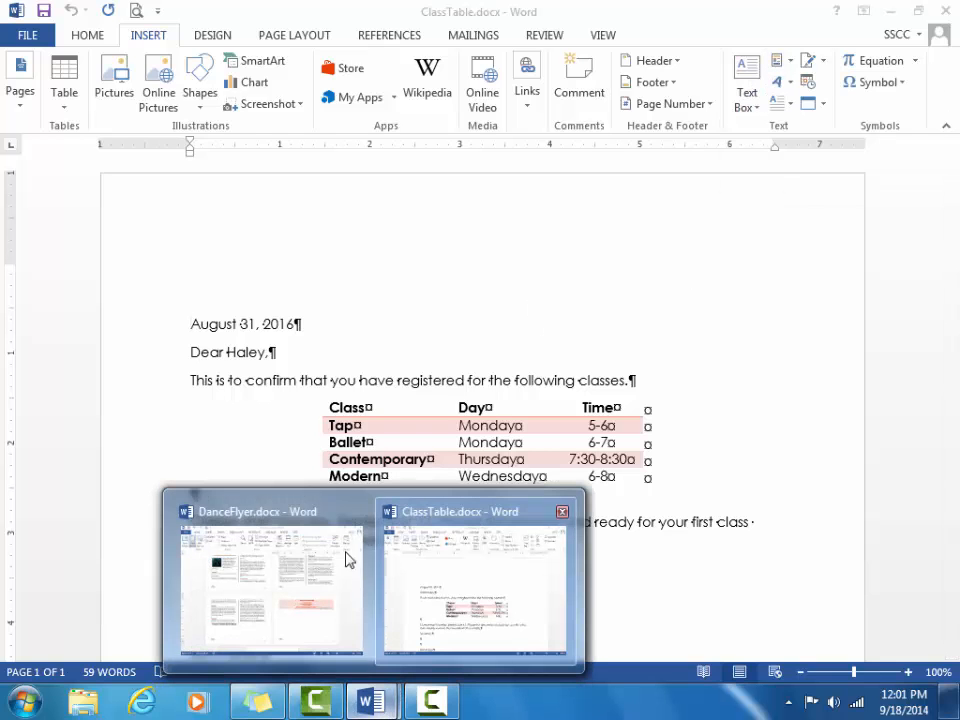
Step: Return to DanceFlyer at 100% zoom and select the six-line Dance Excitement contact block
{"action": "left_click", "coordinate": [318, 511]}
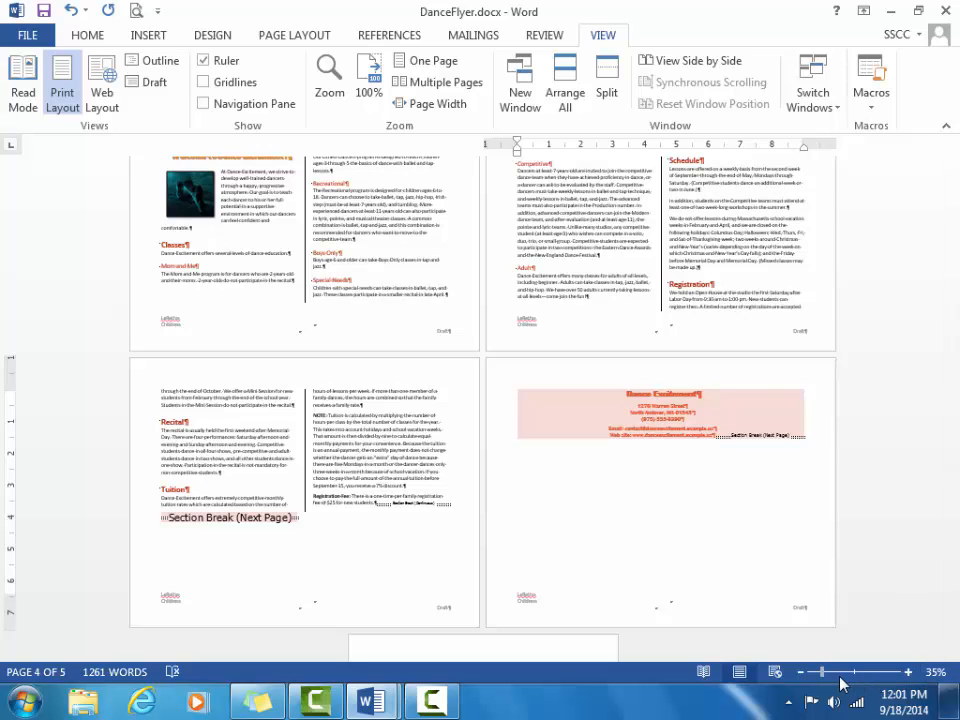
{"action": "left_click_drag", "start_coordinate": [823, 677], "coordinate": [853, 679]}
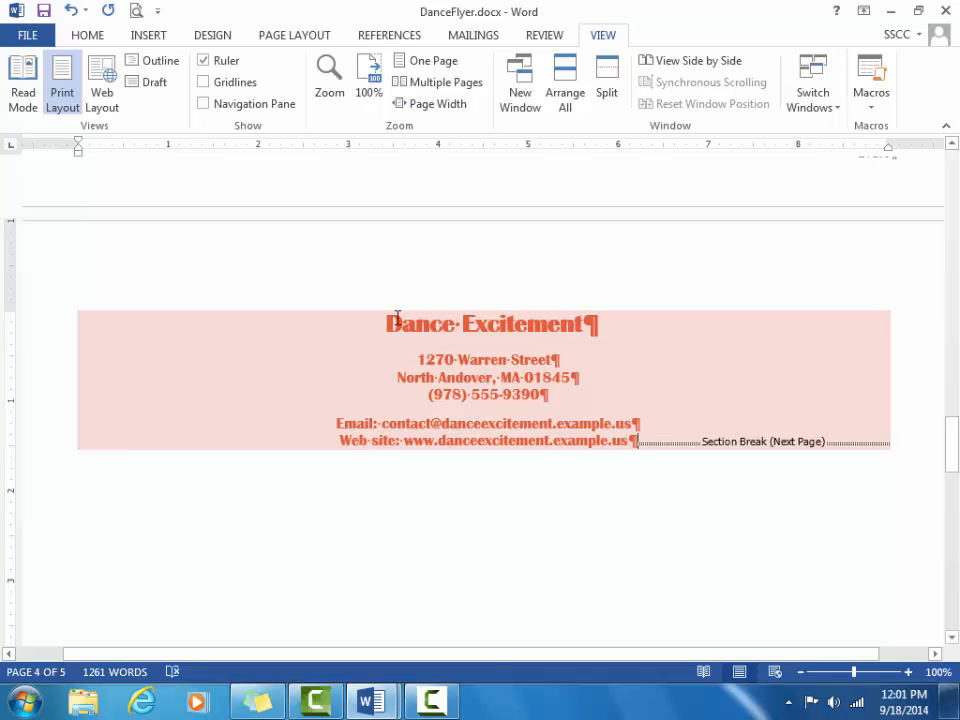
{"action": "left_click_drag", "start_coordinate": [417, 326], "coordinate": [629, 455]}
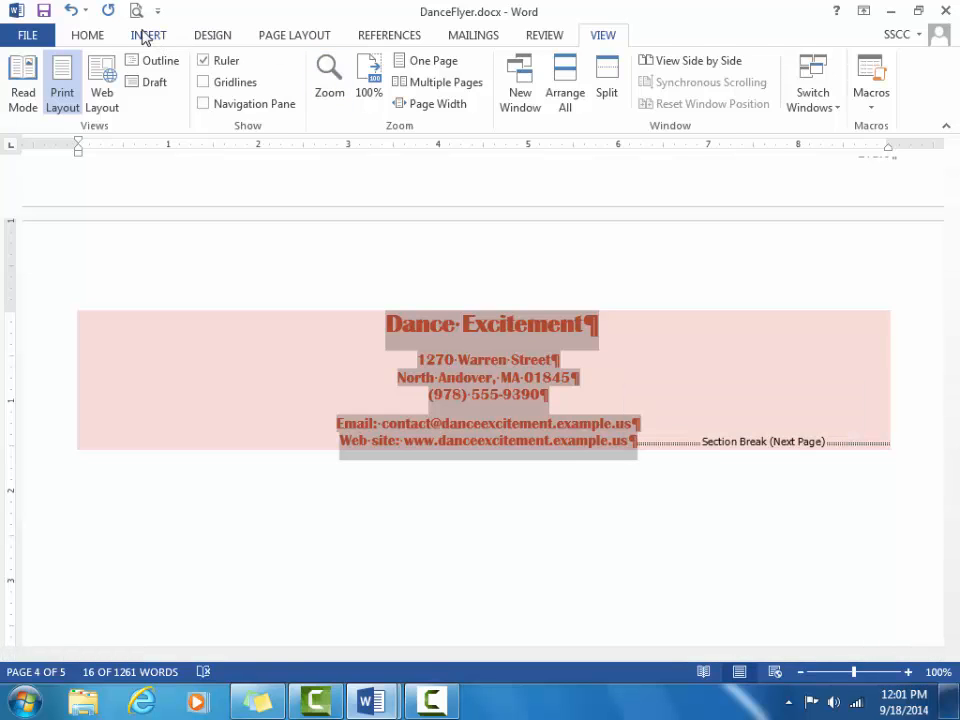
{"action": "left_click", "coordinate": [145, 36]}
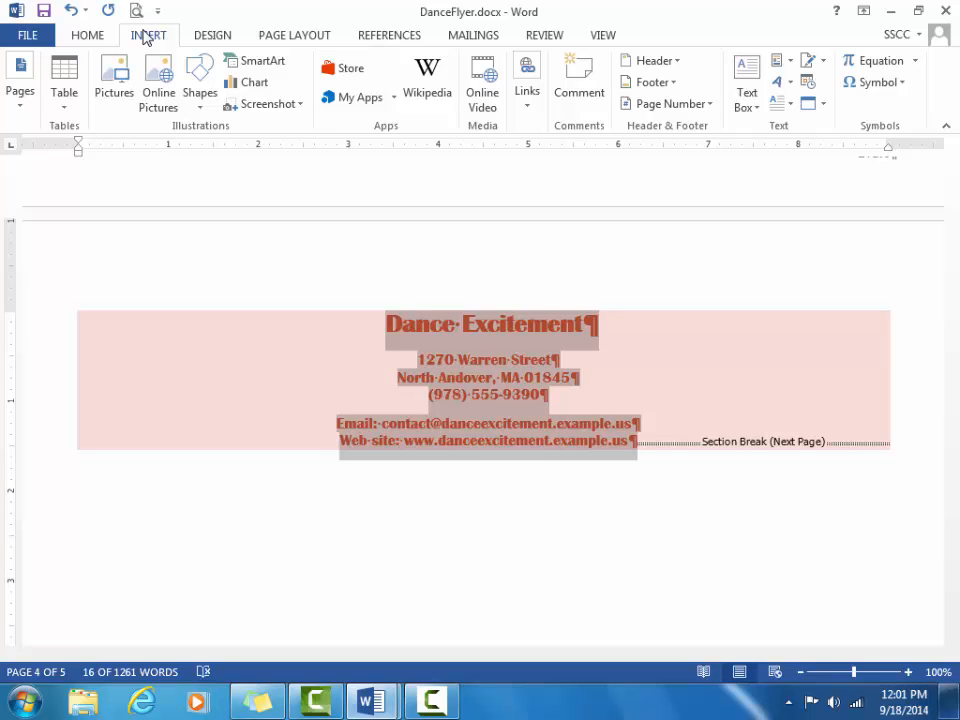
Step: Open the Insert > Quick Parts dropdown with the contact block still selected
{"action": "left_click", "coordinate": [780, 66]}
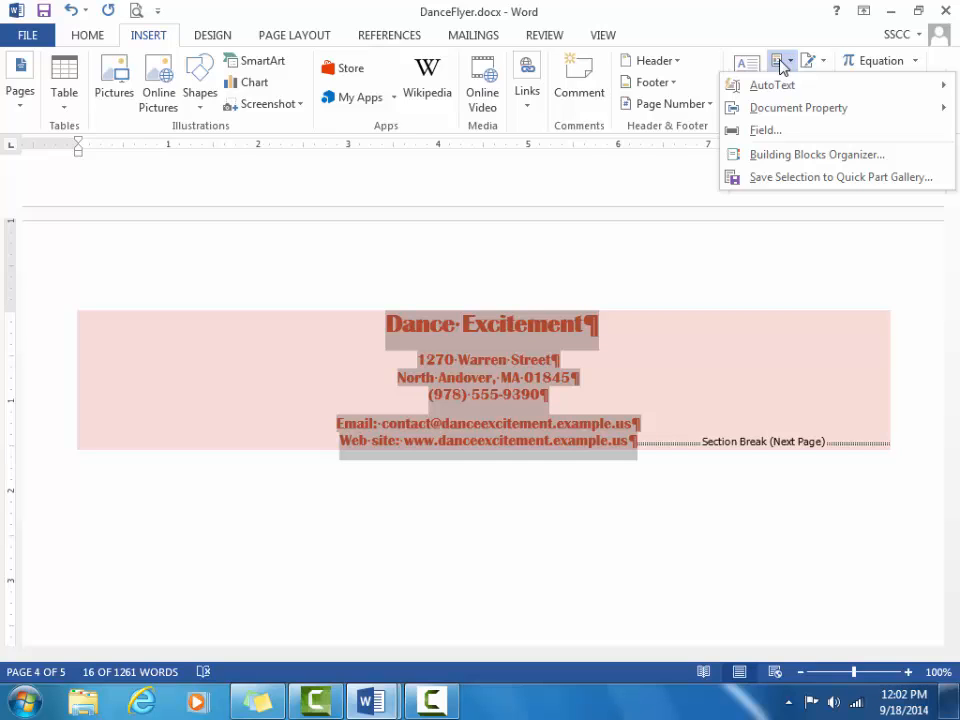
{"action": "left_click", "coordinate": [681, 197]}
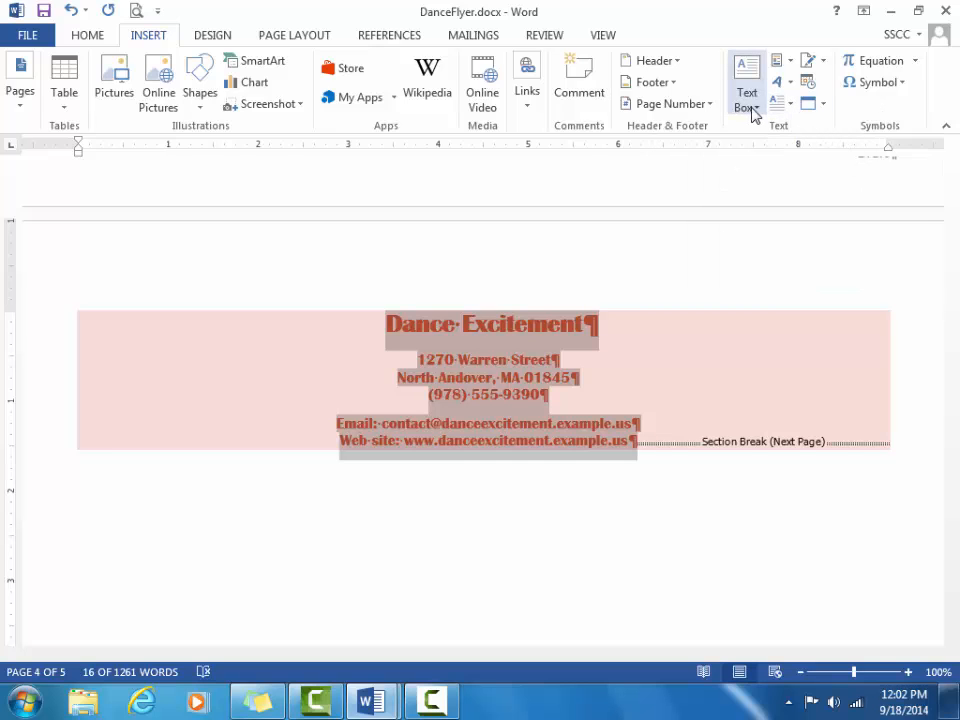
{"action": "left_click", "coordinate": [779, 67]}
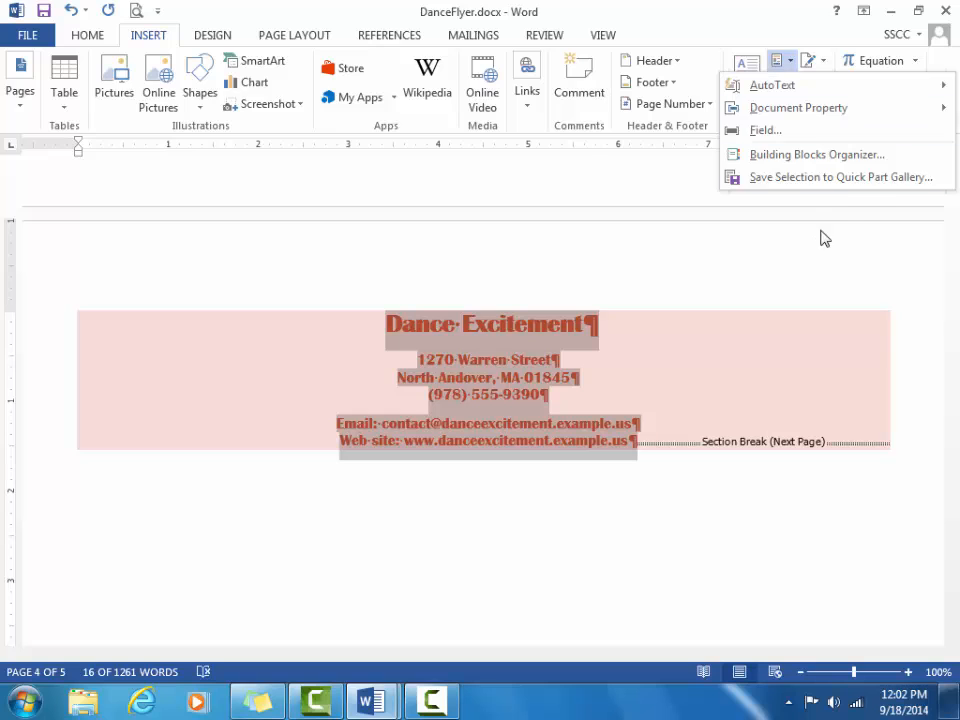
Step: Save the selected contact block to the Quick Part Gallery under the name ContactInfo
{"action": "left_click", "coordinate": [840, 177]}
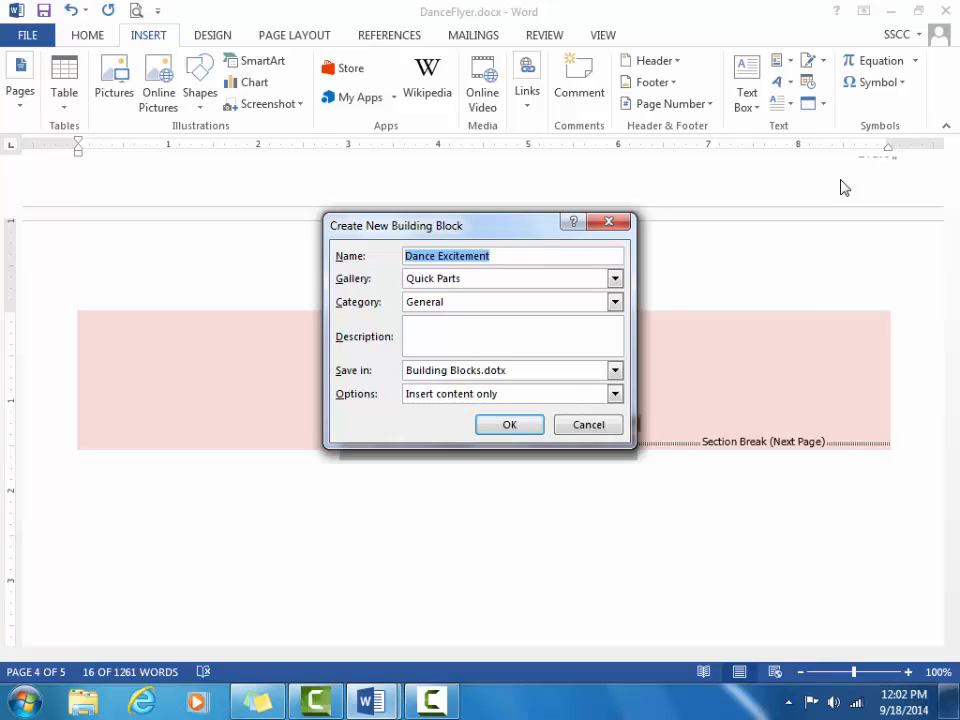
{"action": "type", "text": "Contact"}
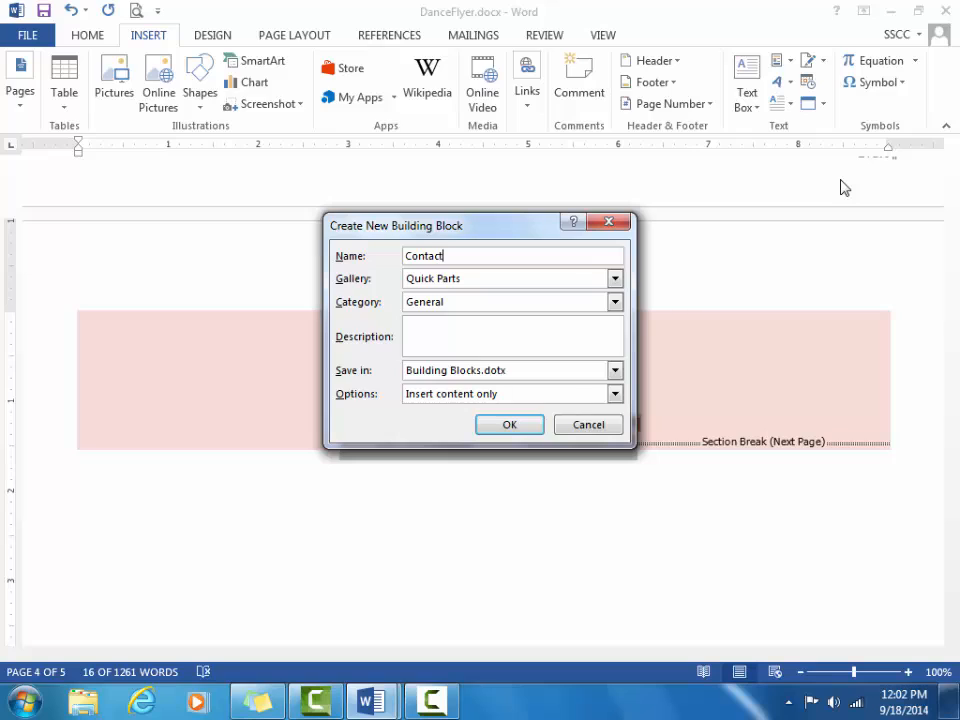
{"action": "type", "text": "Info"}
{"action": "left_click", "coordinate": [510, 426]}
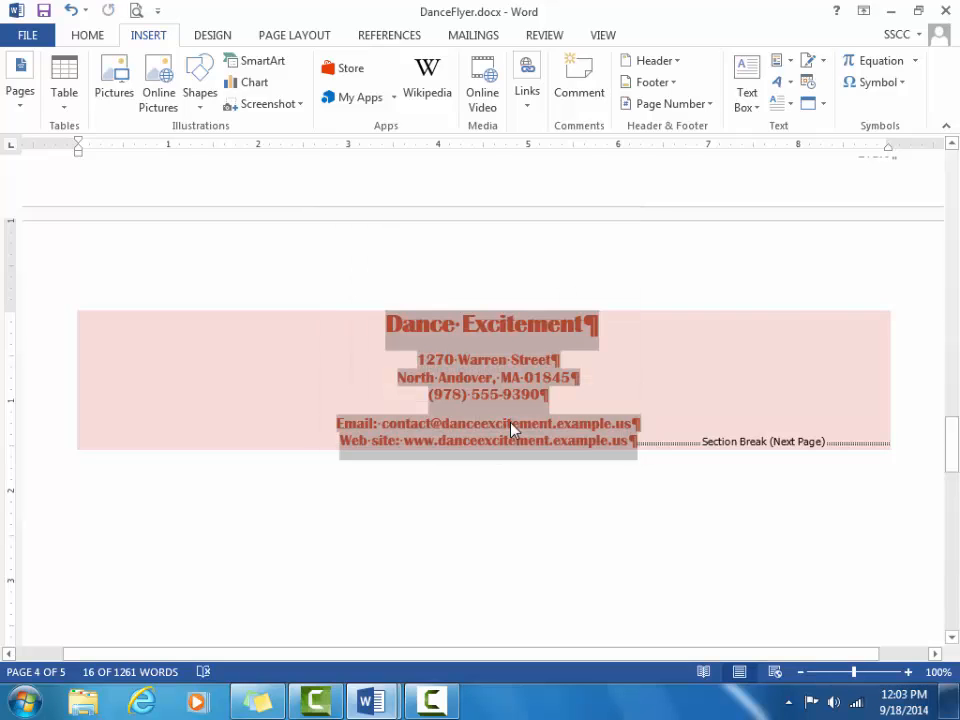
{"action": "left_click", "coordinate": [375, 700]}
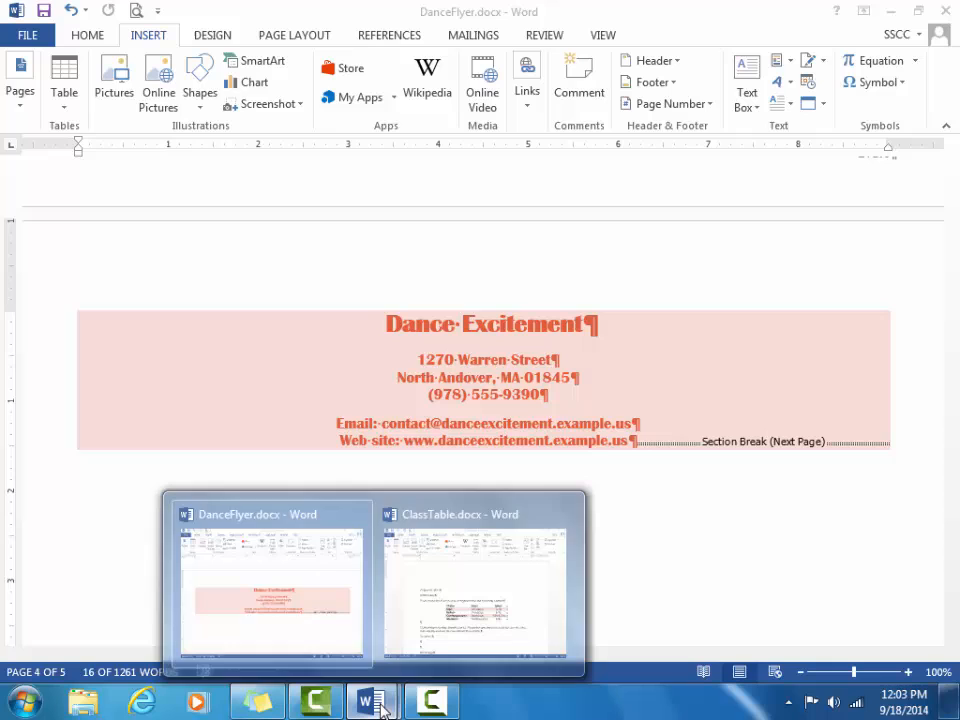
Step: Insert the ContactInfo Quick Part at the top of the ClassTable letter, above the date line
{"action": "left_click", "coordinate": [462, 522]}
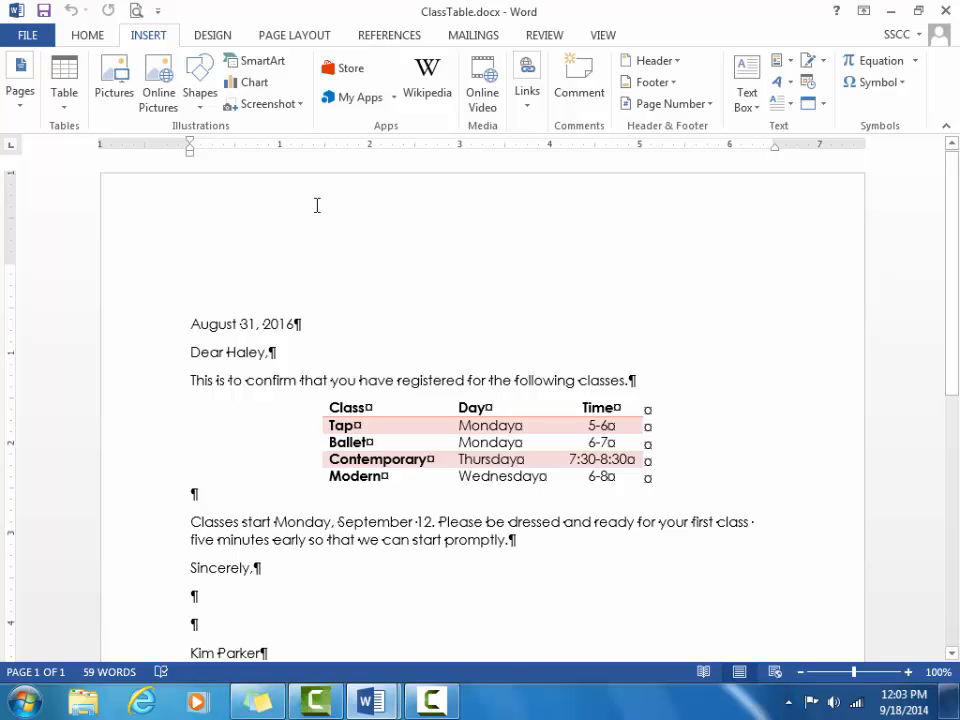
{"action": "left_click", "coordinate": [786, 64]}
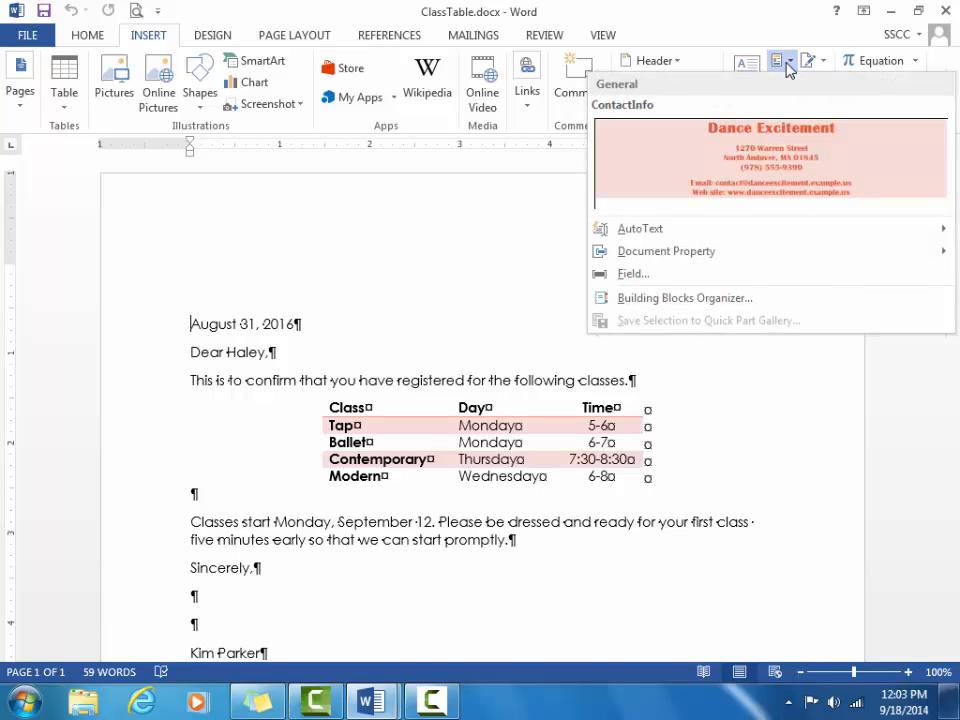
{"action": "left_click", "coordinate": [755, 164]}
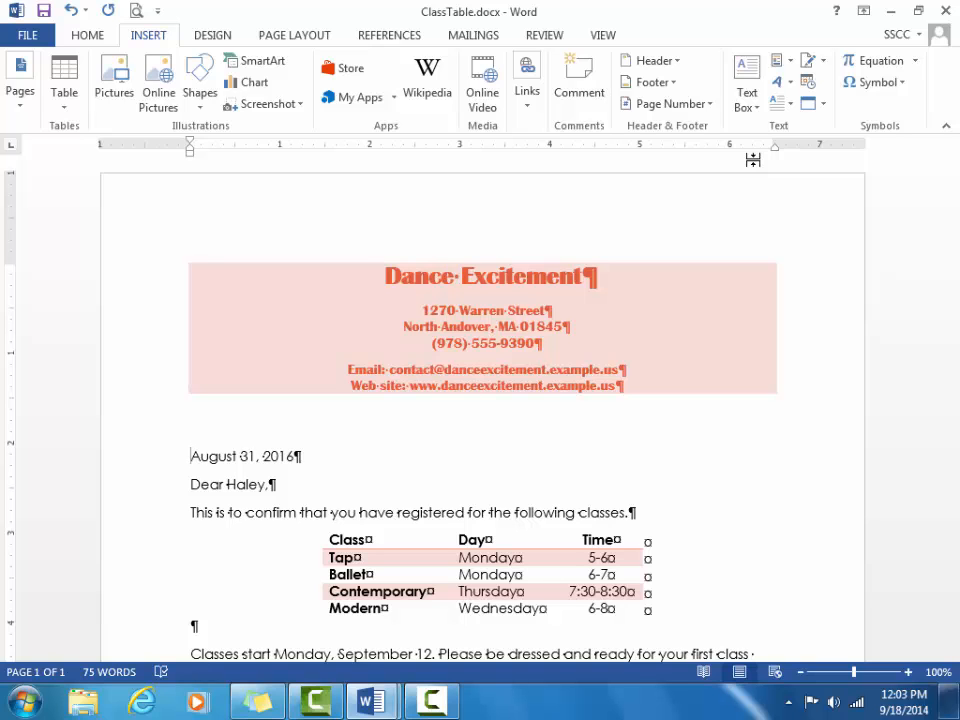
Step: Replace the signer's name above Director with the new signer's full name, then save and close ClassTable
{"action": "left_click_drag", "start_coordinate": [955, 250], "coordinate": [939, 386]}
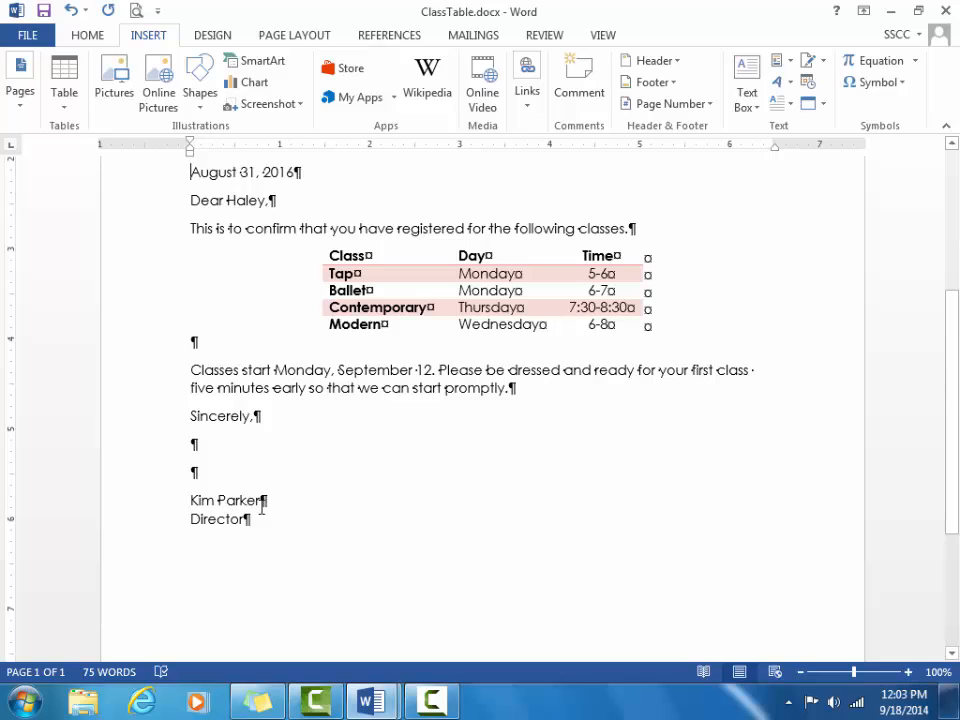
{"action": "left_click_drag", "start_coordinate": [262, 500], "coordinate": [189, 499]}
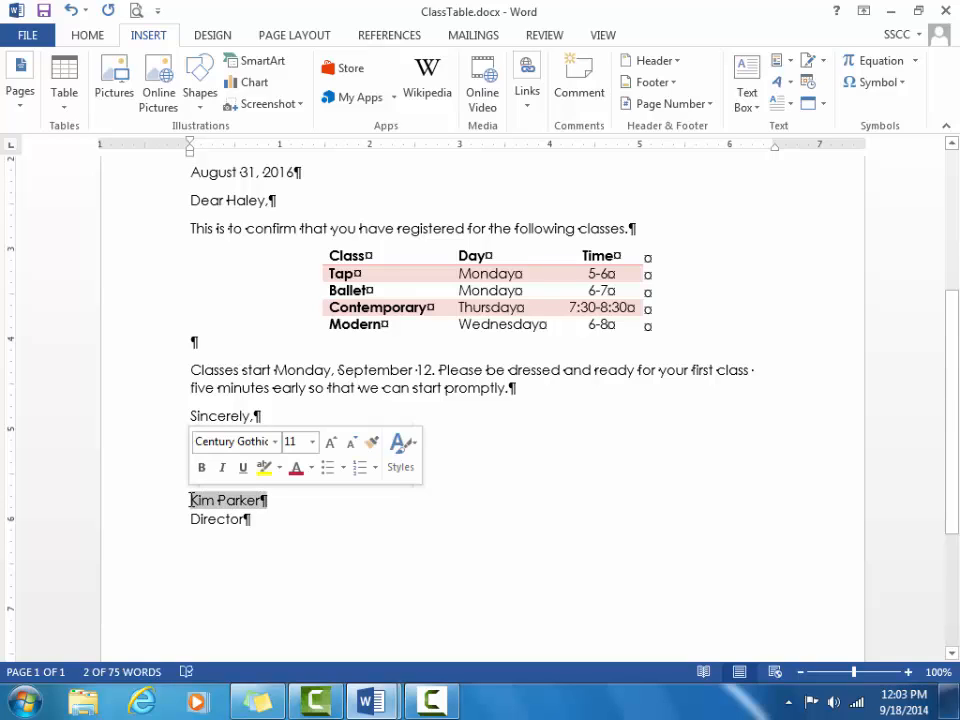
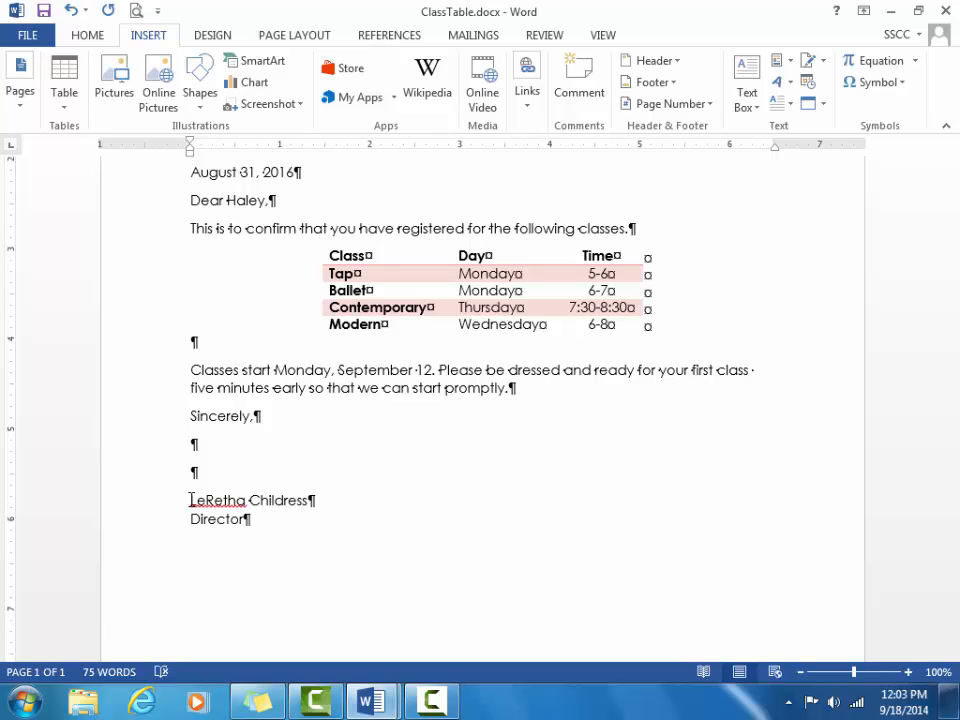
{"action": "key", "text": "ctrl+s"}
{"action": "left_click", "coordinate": [947, 10]}
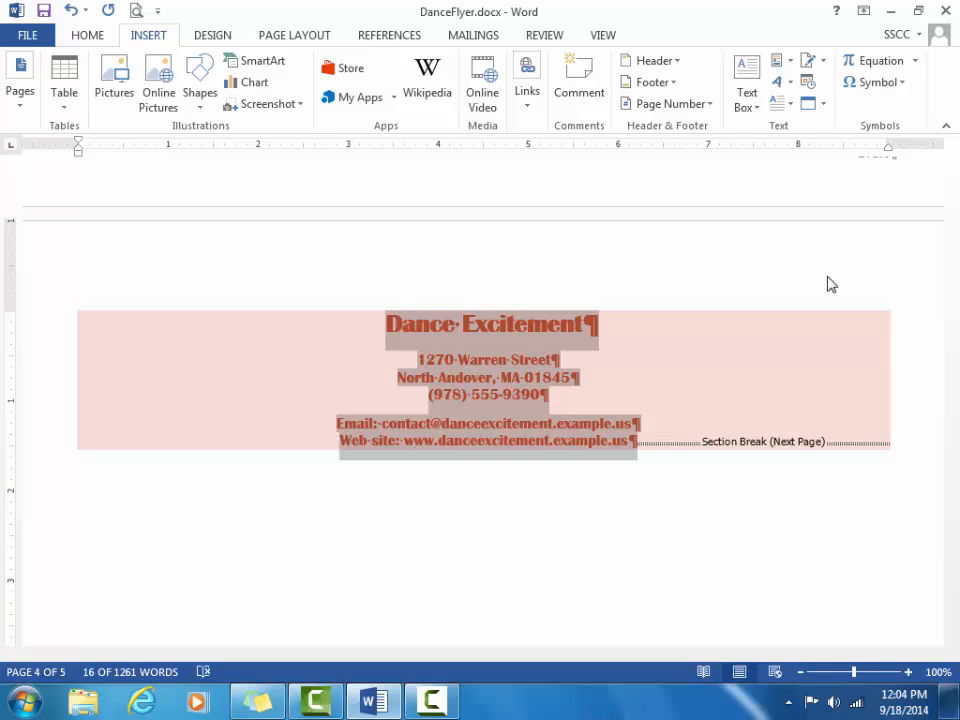
Step: Deselect the flyer's address block and open the Building Blocks Organizer from Quick Parts
{"action": "left_click", "coordinate": [810, 266]}
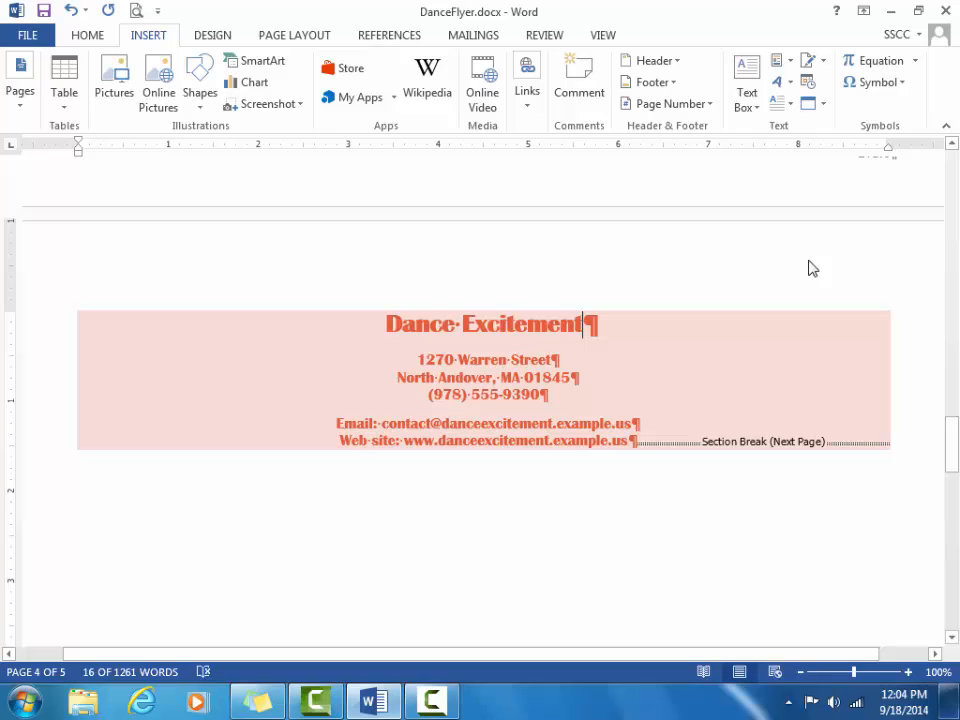
{"action": "left_click", "coordinate": [787, 62]}
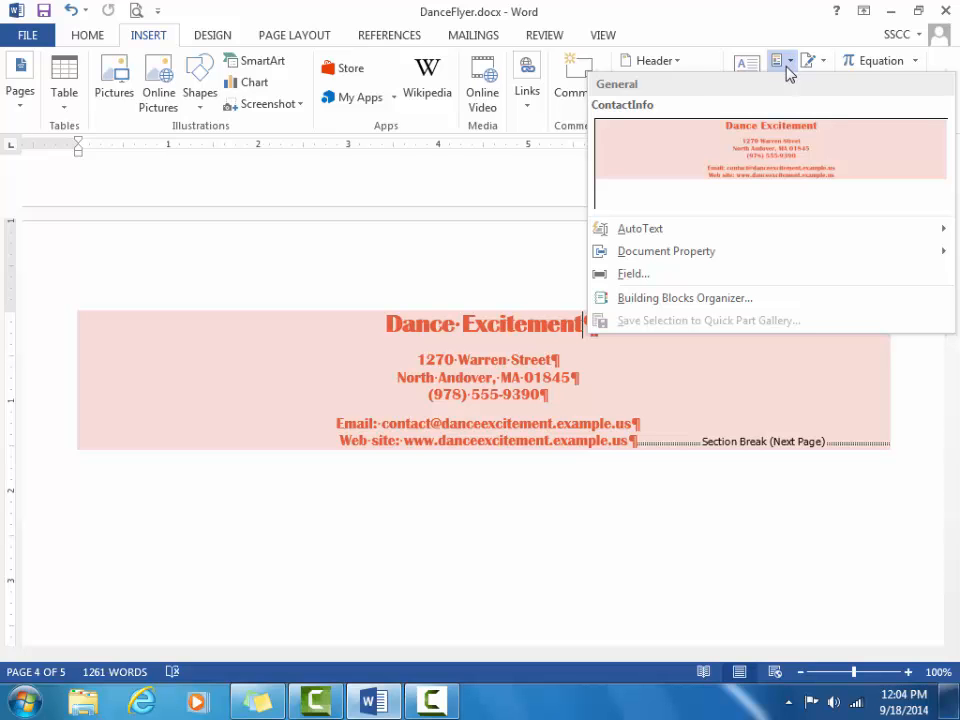
{"action": "left_click", "coordinate": [737, 297]}
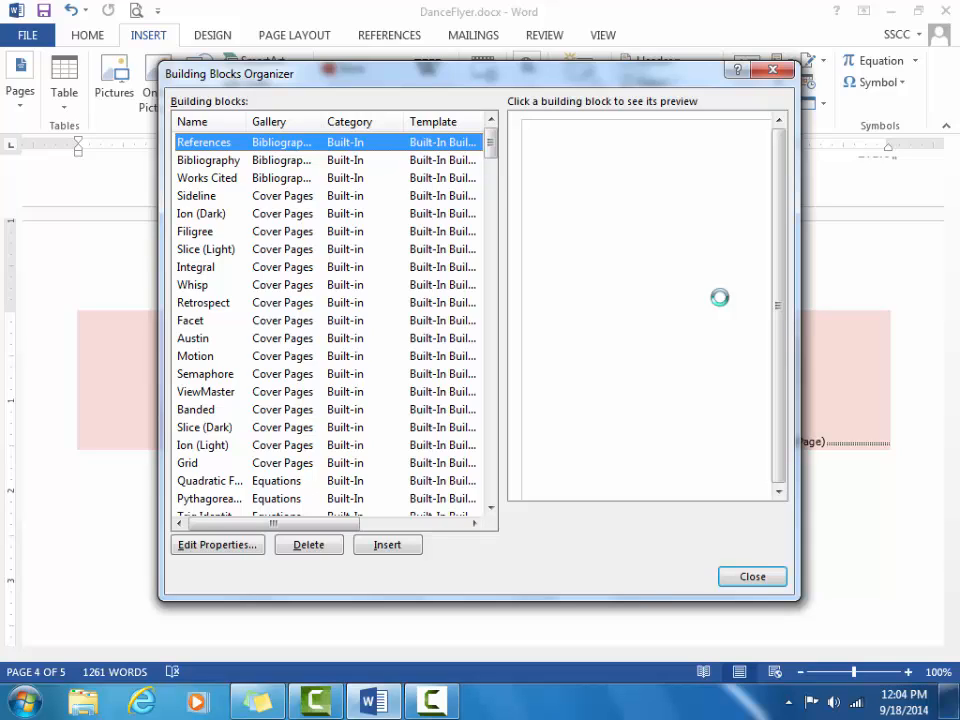
Step: Sort the building blocks by name and gallery, then select ContactInfo to show its preview
{"action": "left_click", "coordinate": [205, 123]}
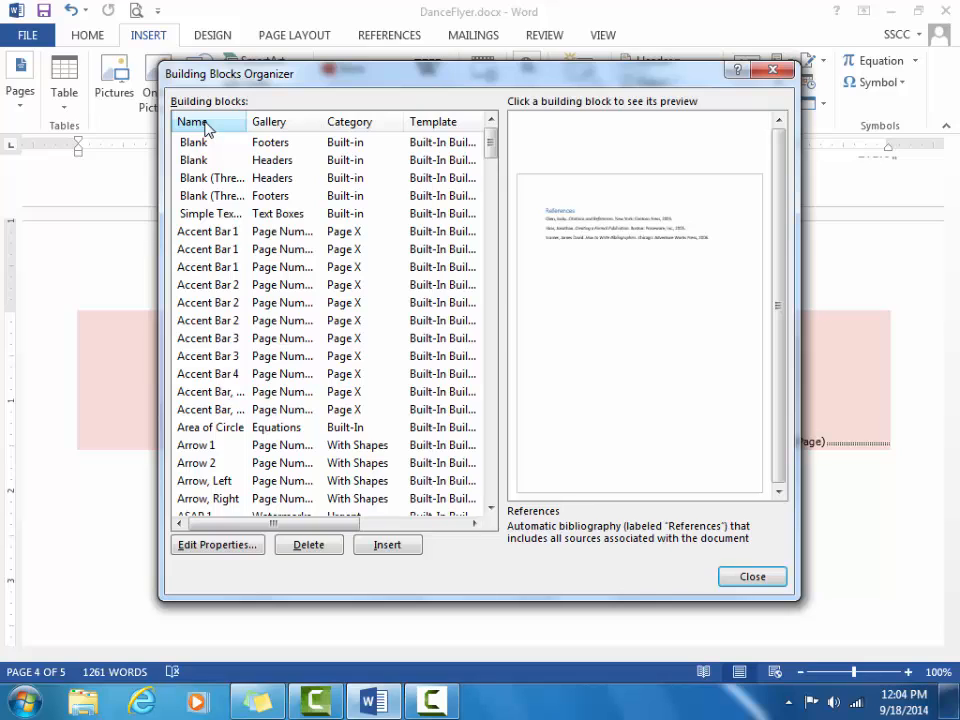
{"action": "left_click", "coordinate": [289, 122]}
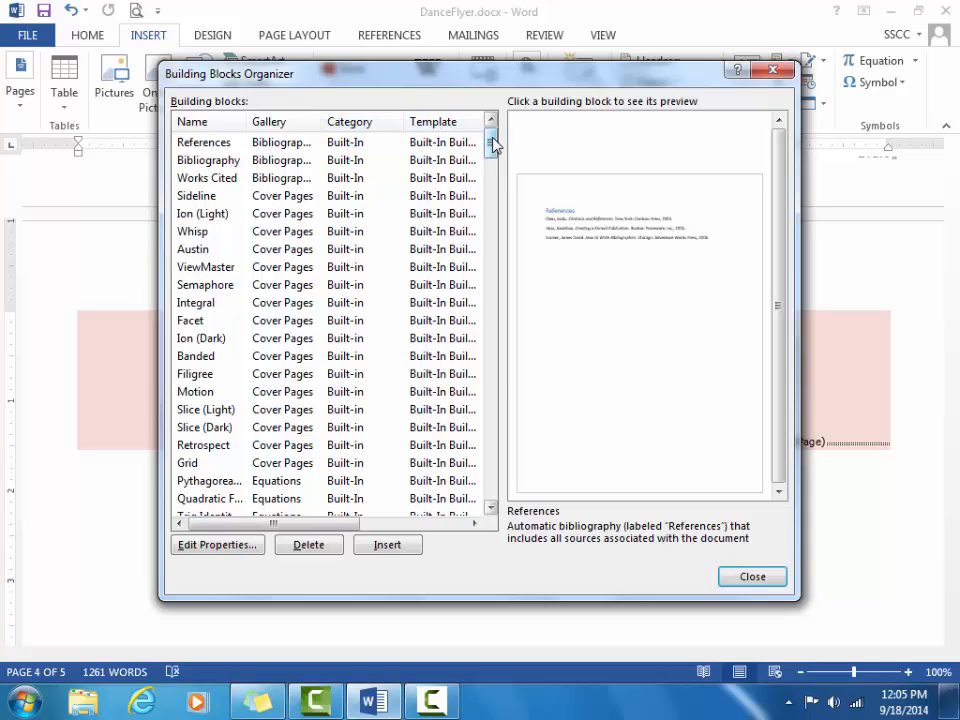
{"action": "left_click_drag", "start_coordinate": [494, 146], "coordinate": [469, 101]}
{"action": "left_click", "coordinate": [200, 122]}
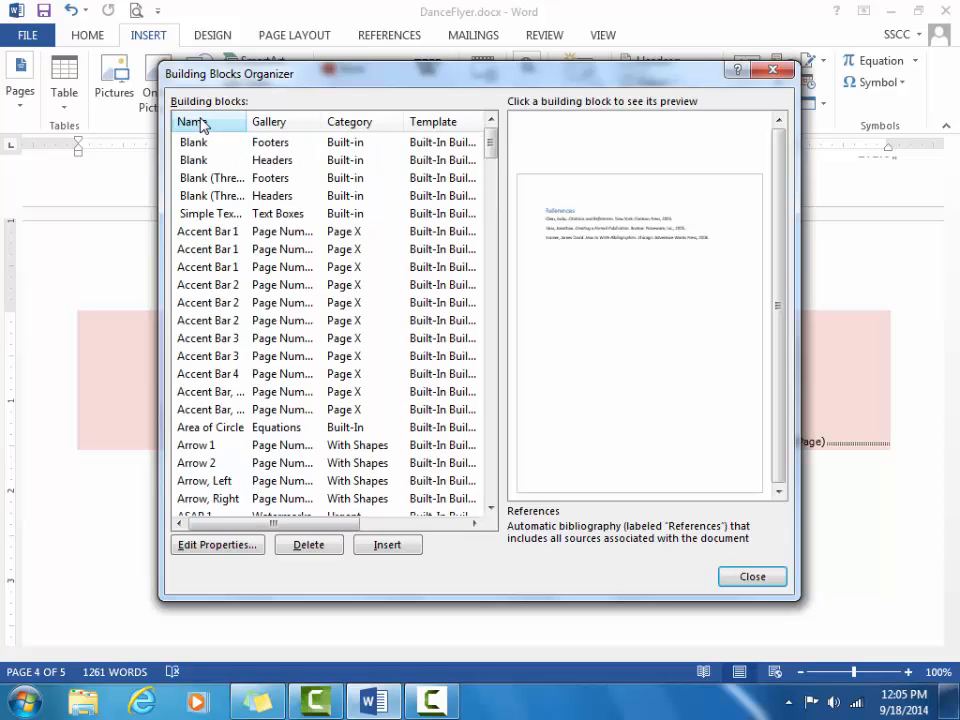
{"action": "left_click_drag", "start_coordinate": [491, 145], "coordinate": [490, 228]}
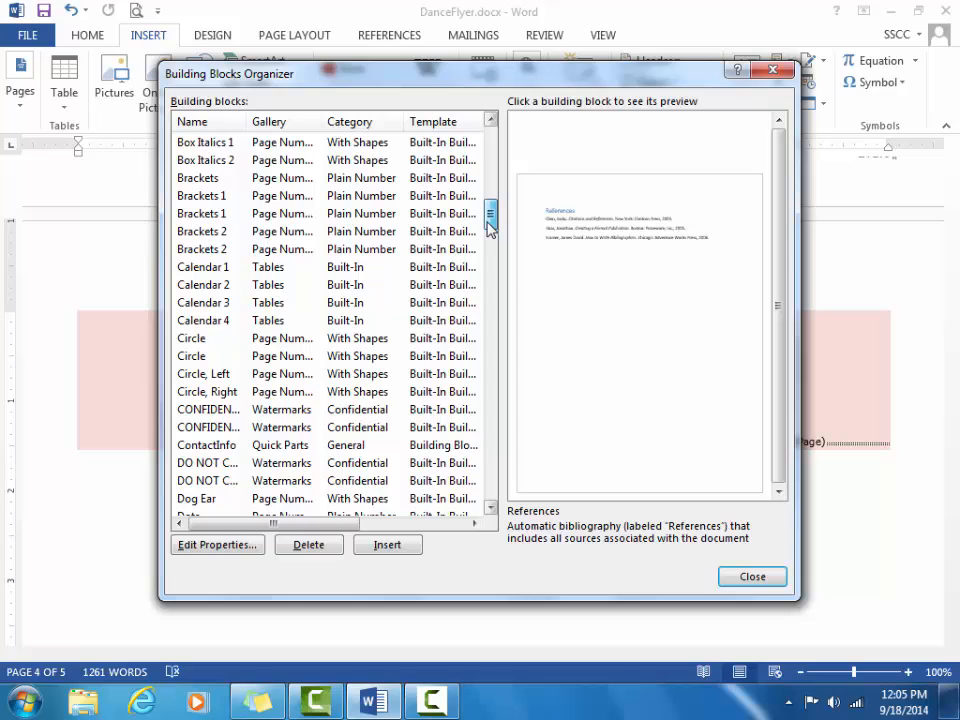
{"action": "left_click", "coordinate": [245, 449]}
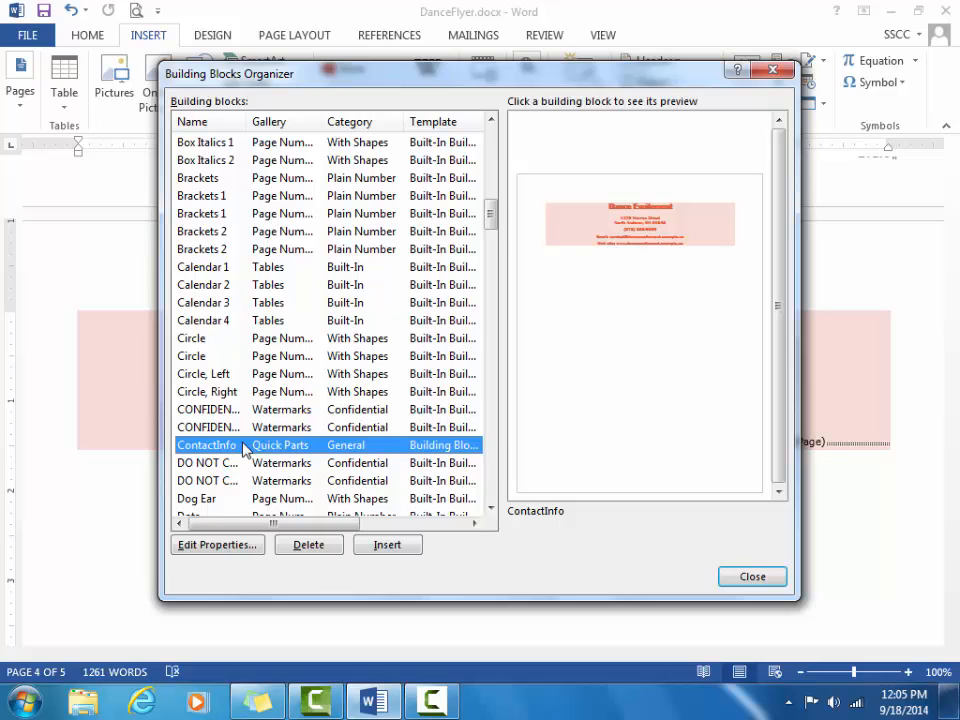
Step: Delete the ContactInfo building block, confirm with Yes, and close the Building Blocks Organizer
{"action": "left_click", "coordinate": [308, 545]}
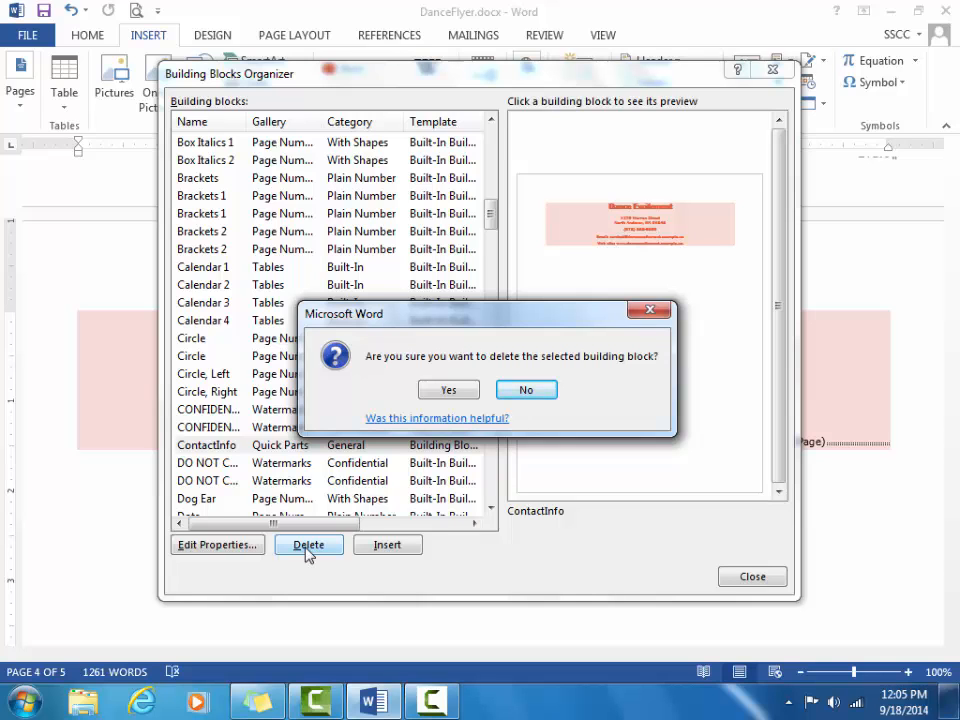
{"action": "left_click", "coordinate": [443, 392]}
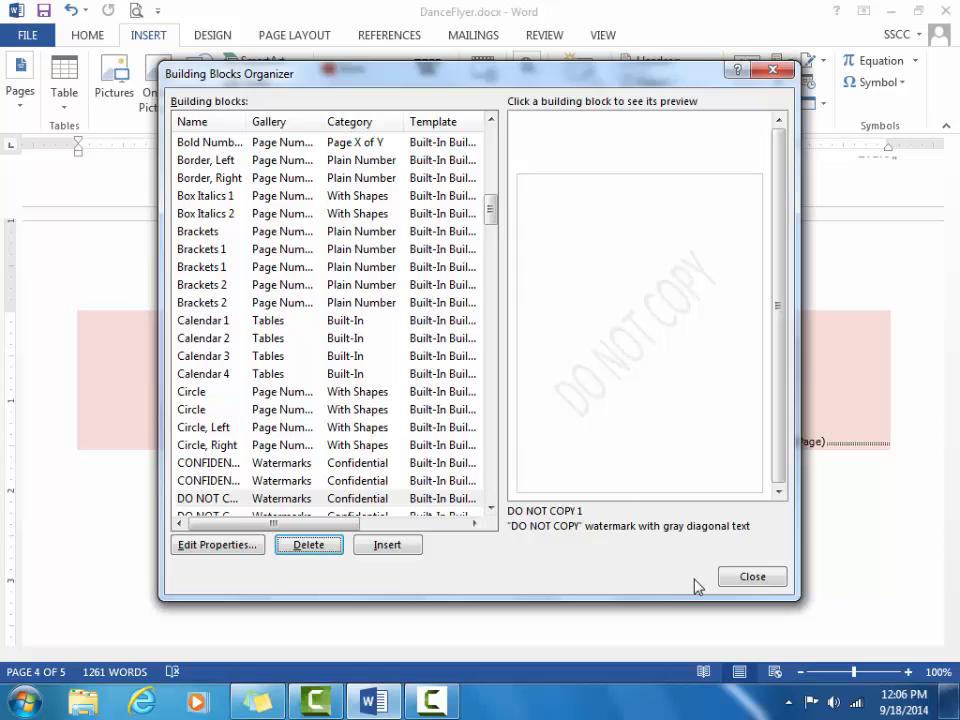
{"action": "left_click", "coordinate": [752, 577]}
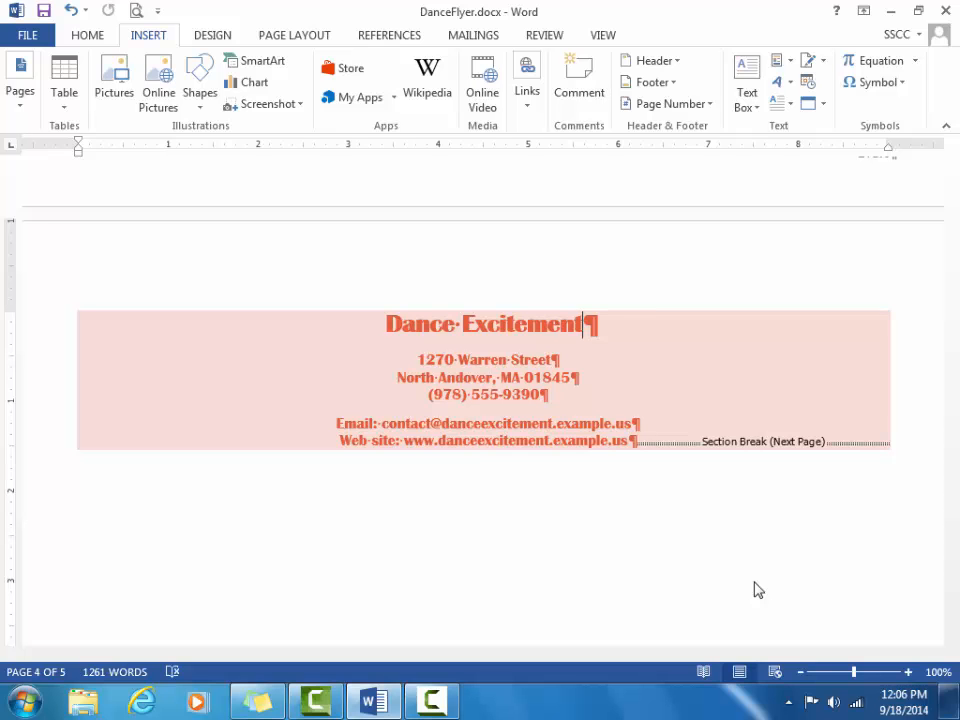
Step: Close DanceFlyer saving Building Blocks.dotx, then reopen ClassTable to check it and close Word
{"action": "key", "text": "ctrl+Home"}
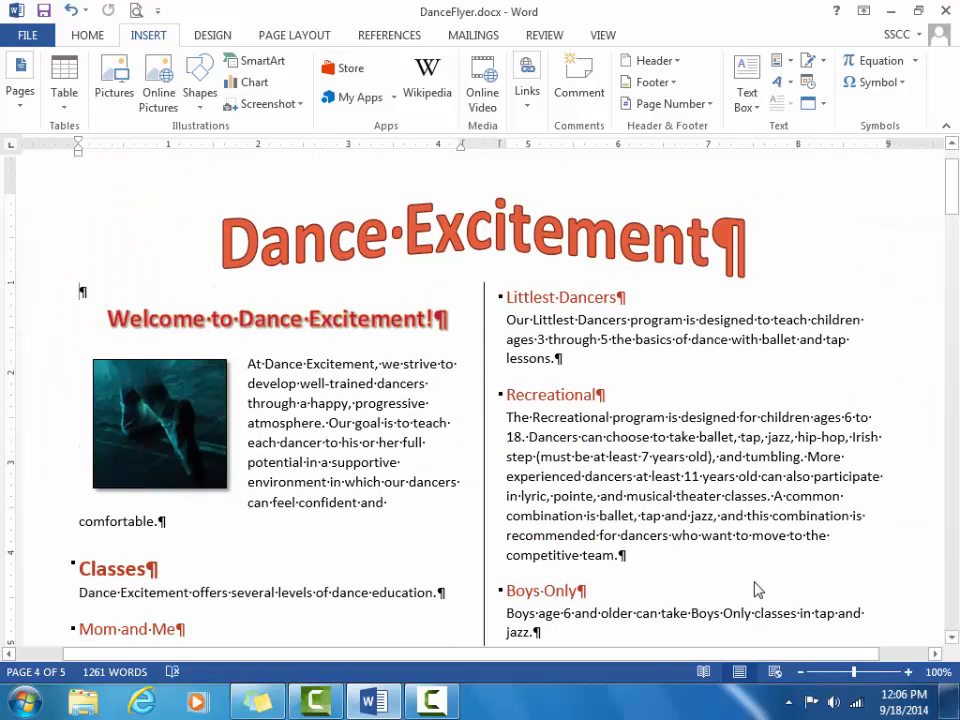
{"action": "left_click", "coordinate": [946, 12]}
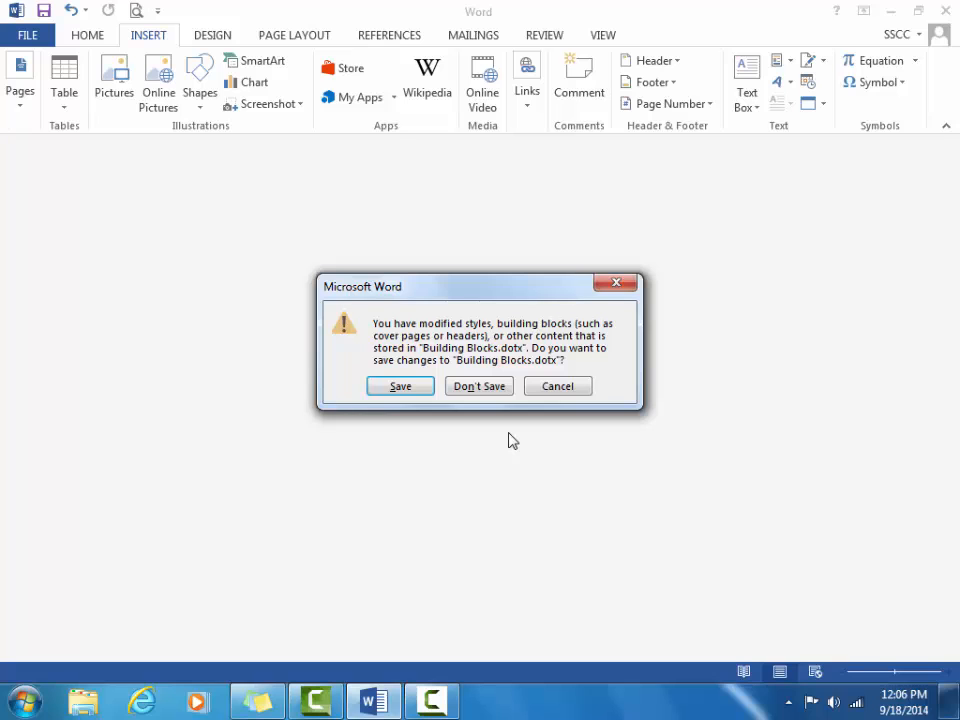
{"action": "left_click", "coordinate": [405, 387]}
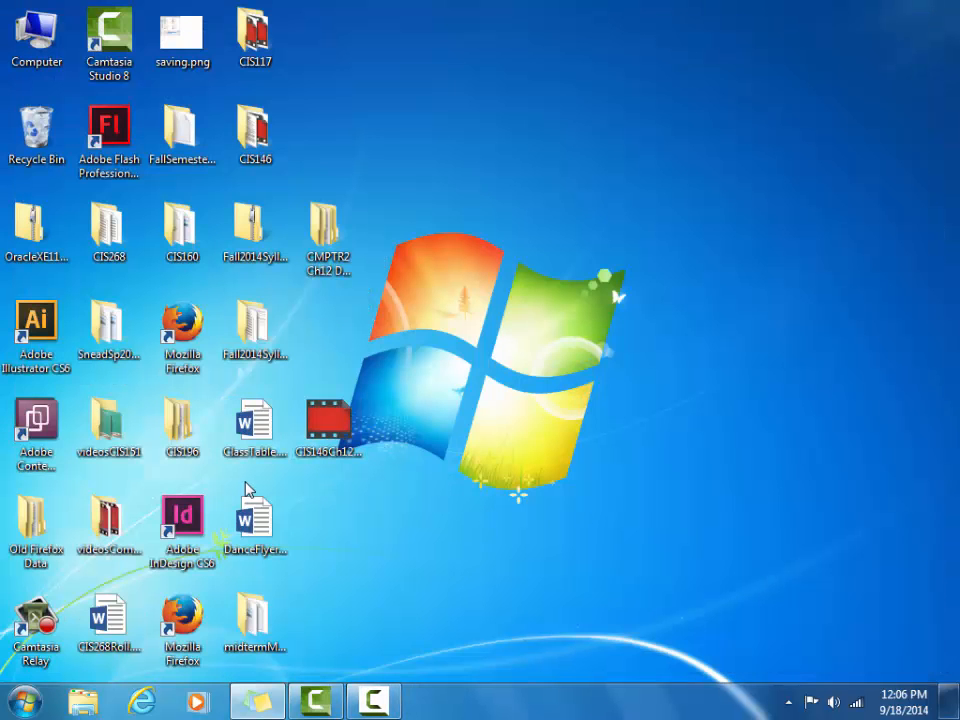
{"action": "double_click", "coordinate": [249, 441]}
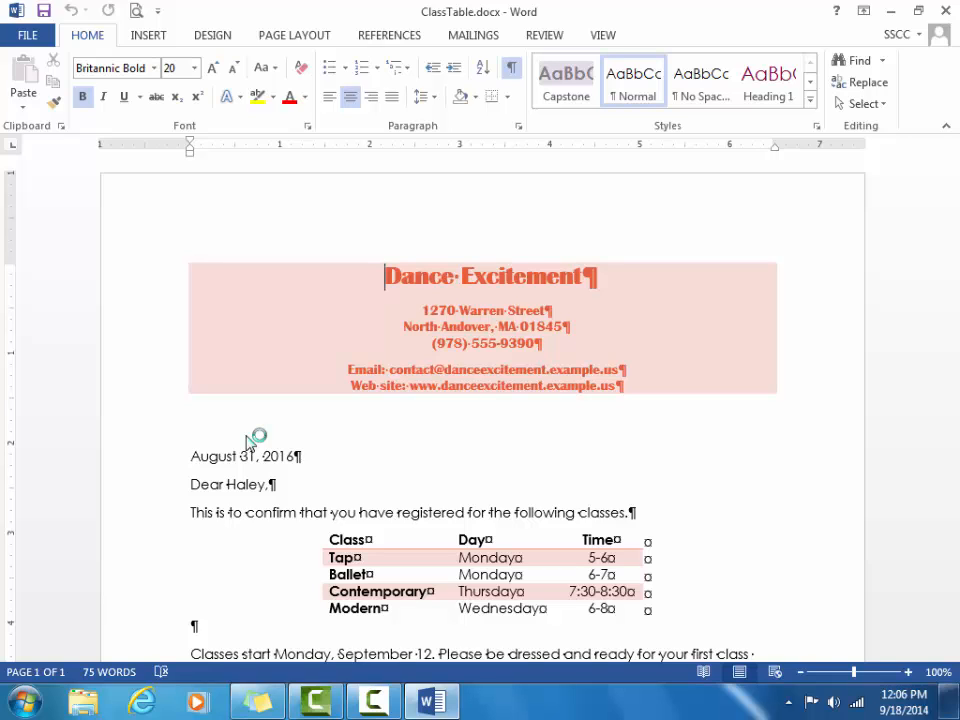
{"action": "left_click", "coordinate": [946, 11]}
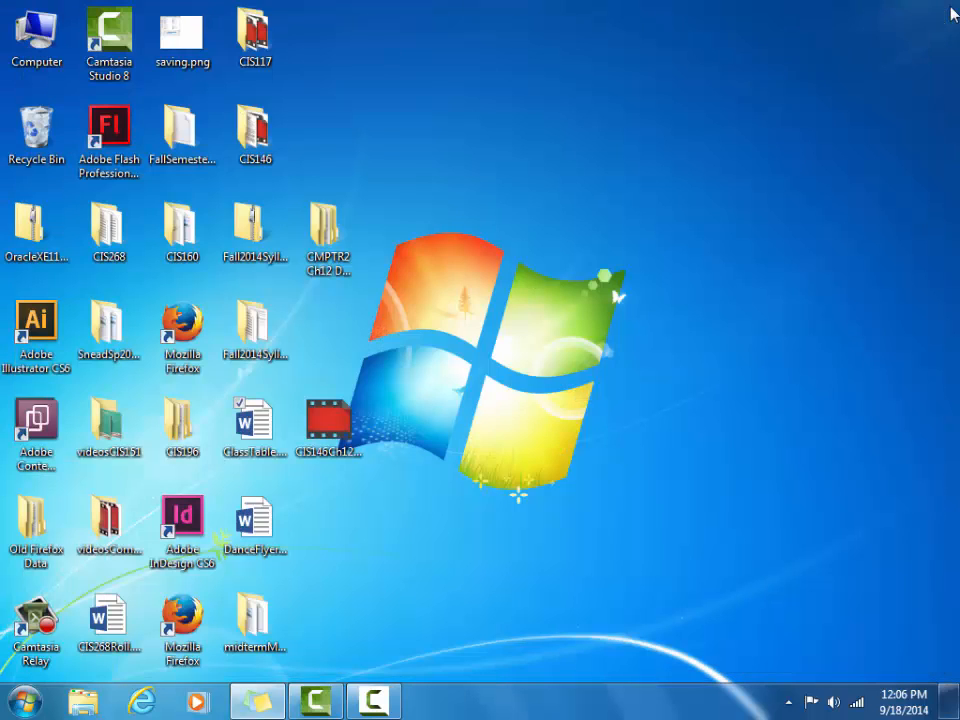